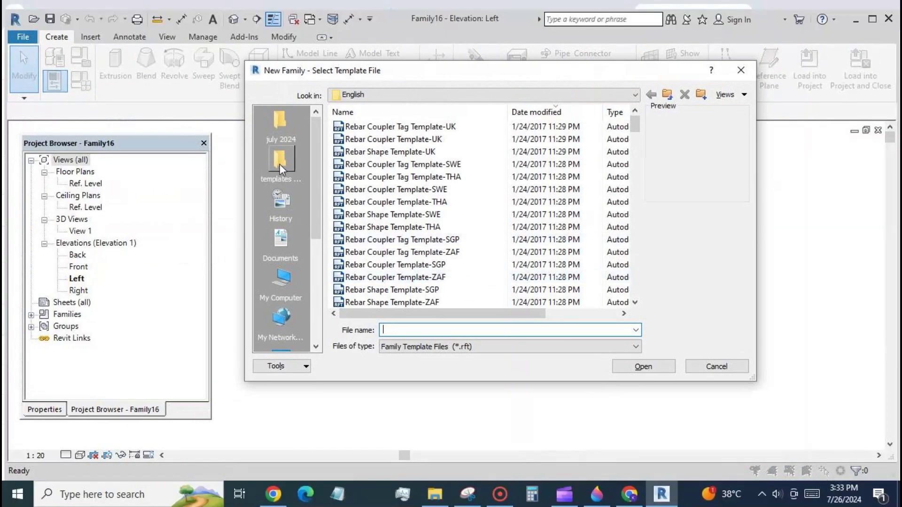
- Pick the Metric Generic Model face based.rft template from the templates folder
click(281, 160)
click(383, 139)
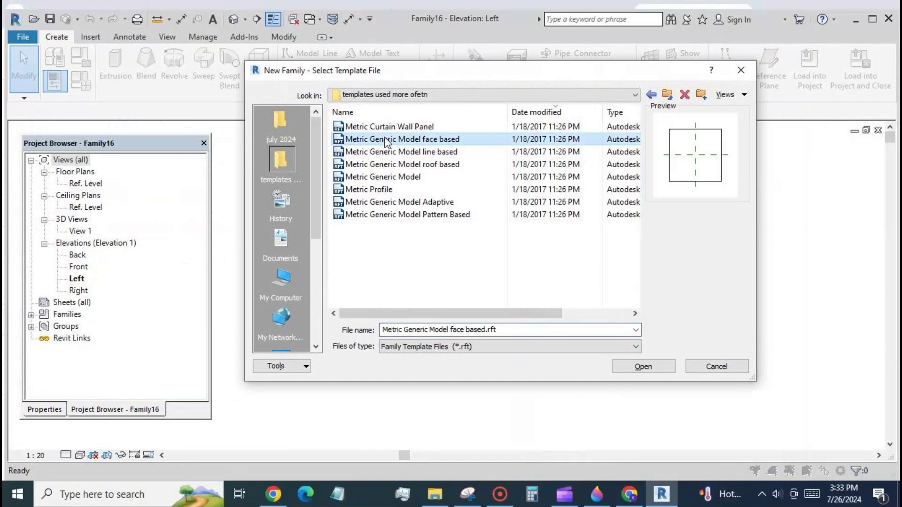
- Create the family and draw two vertical reference planes left and right of the centre plane
click(643, 367)
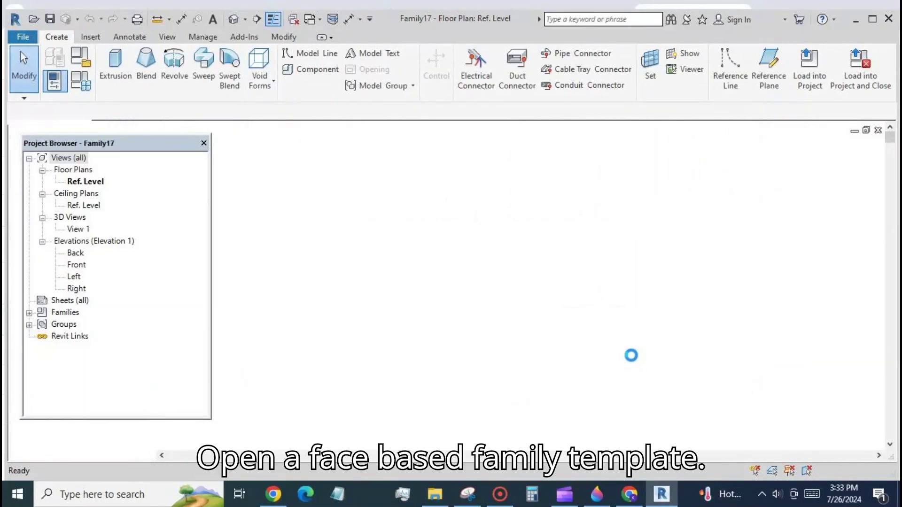
scroll(514, 215, down, 2)
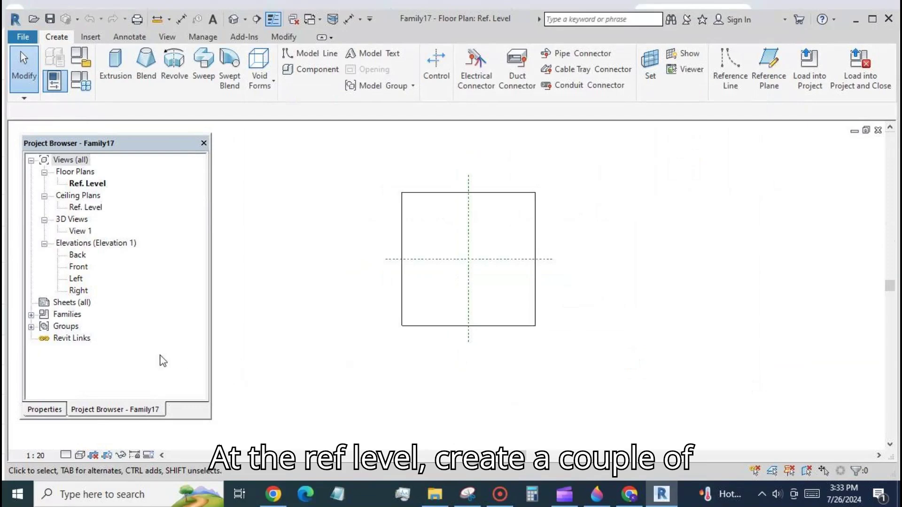
click(88, 183)
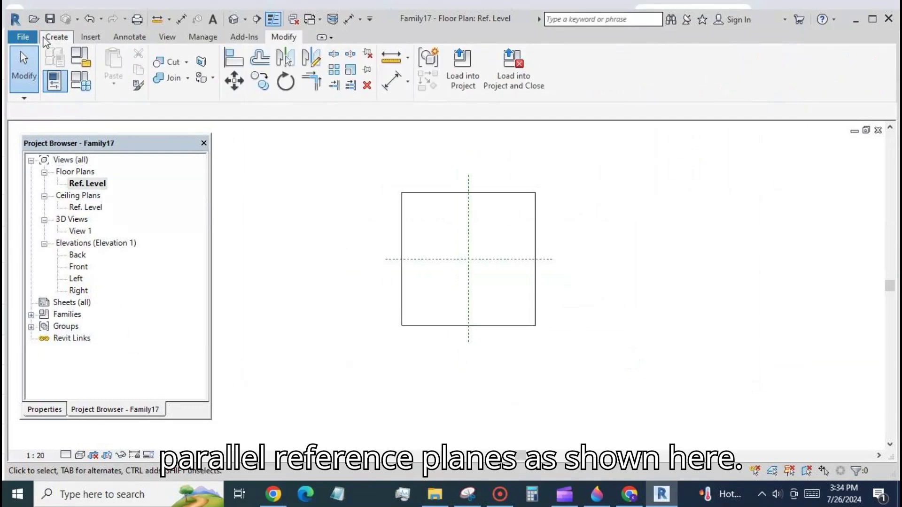
click(57, 37)
click(769, 69)
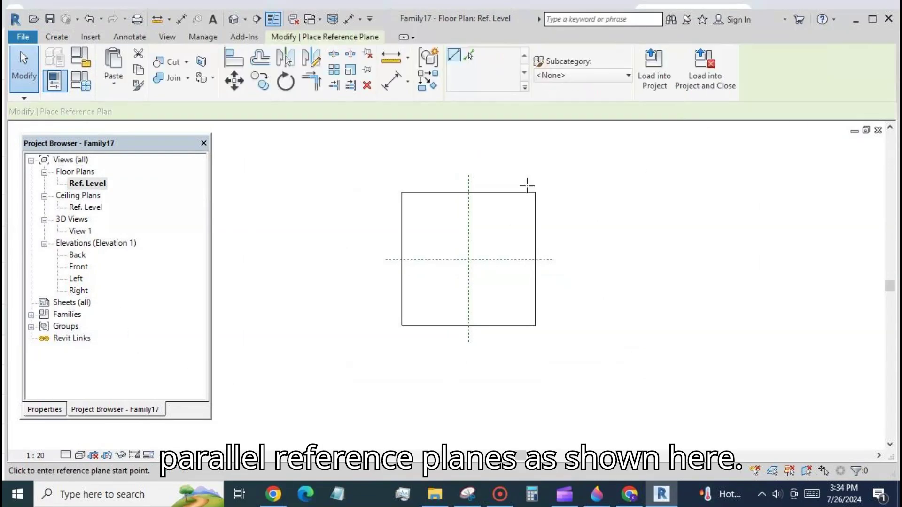
click(445, 175)
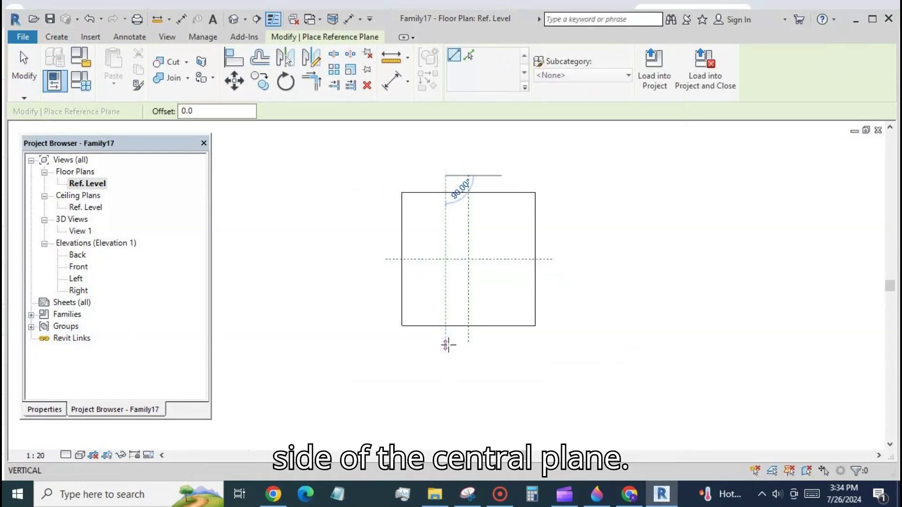
click(446, 345)
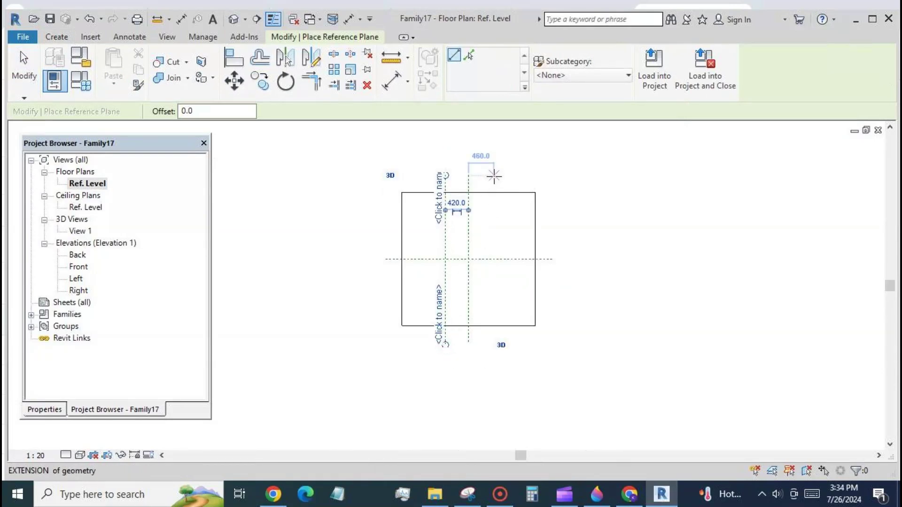
click(494, 176)
click(493, 342)
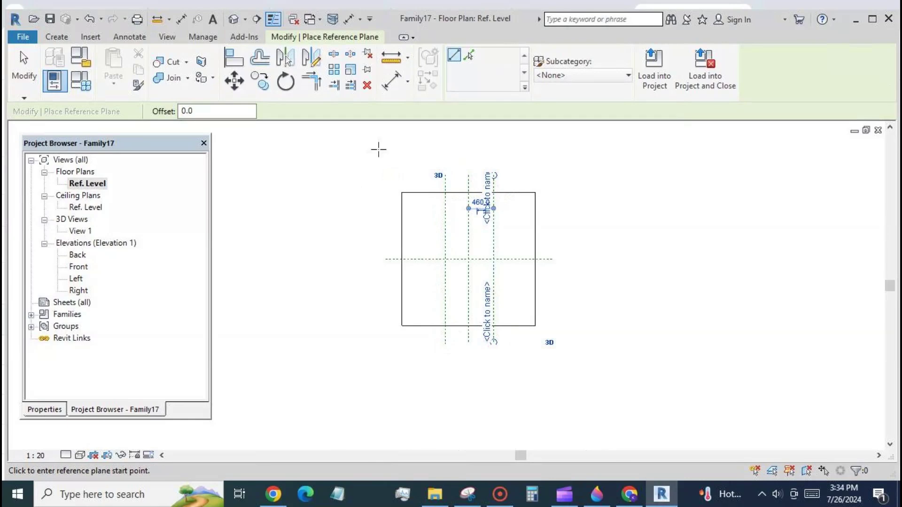
key(Escape)
- Dimension the three vertical planes with EQ and add an overall dimension across the outer two
key(d)
key(i)
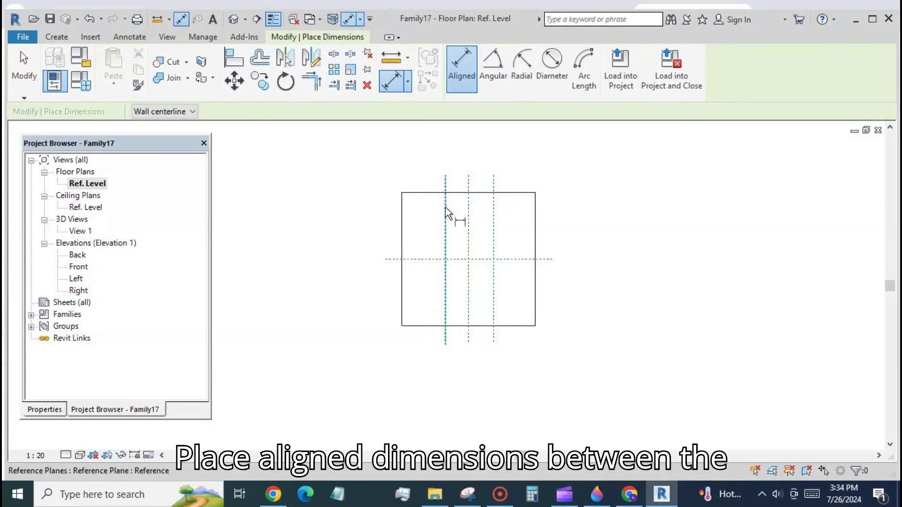
click(446, 207)
click(468, 205)
click(494, 206)
click(531, 166)
click(467, 150)
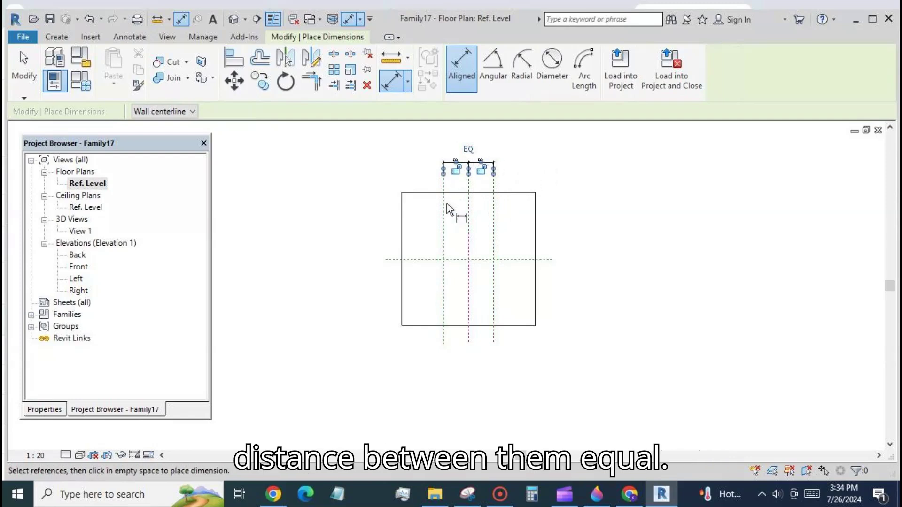
click(445, 218)
click(494, 222)
click(516, 151)
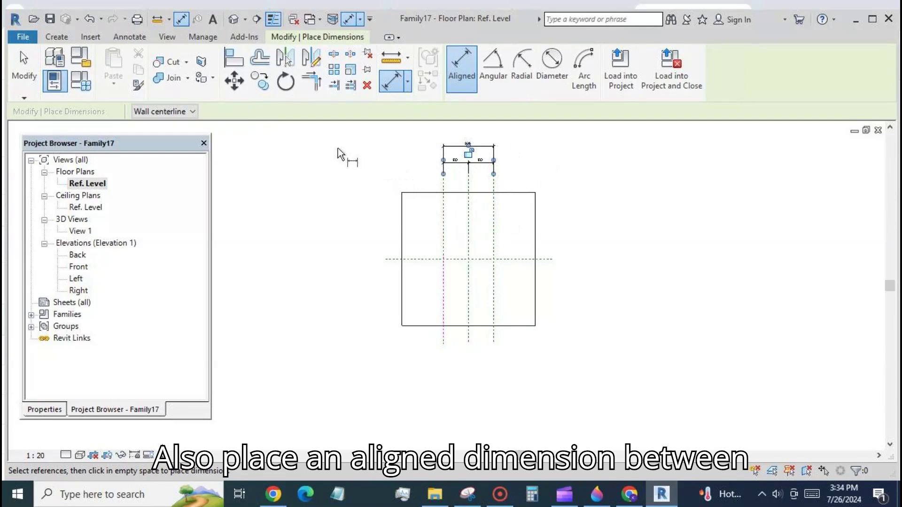
- Draw two horizontal reference planes above and below the centre line using RP
key(r)
key(p)
click(373, 231)
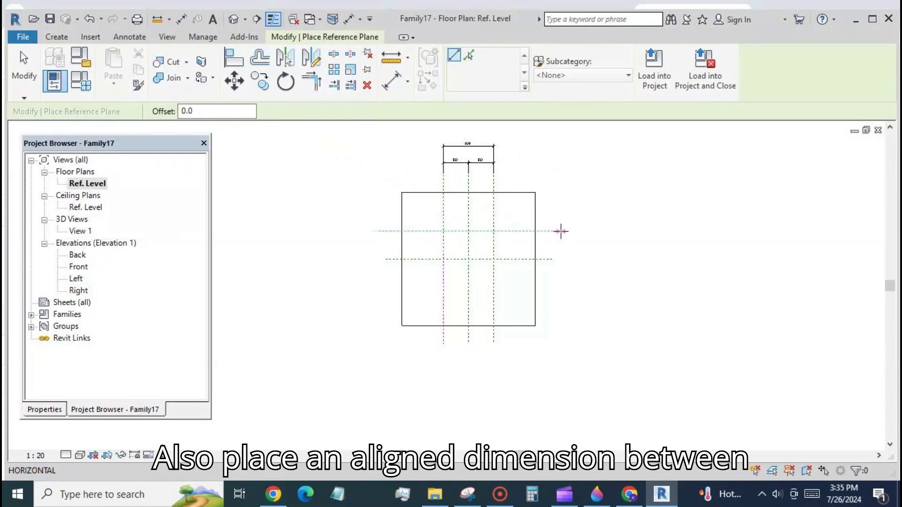
click(560, 232)
click(381, 284)
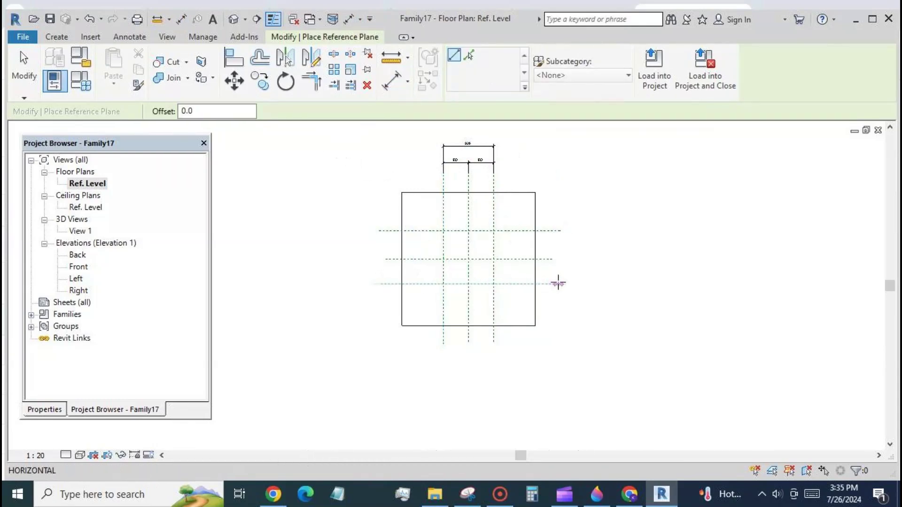
click(557, 284)
- Dimension the three horizontal planes with EQ and add an overall dimension to the right
click(389, 84)
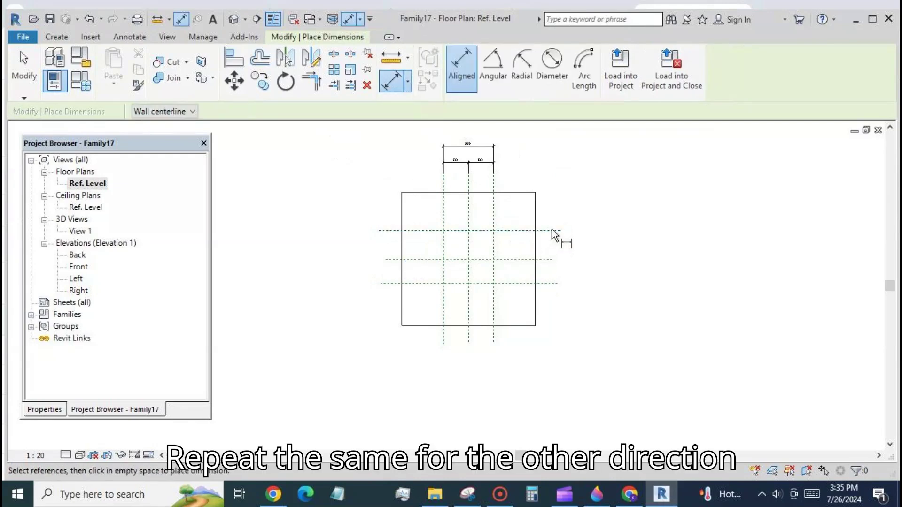
click(552, 231)
click(542, 261)
click(545, 284)
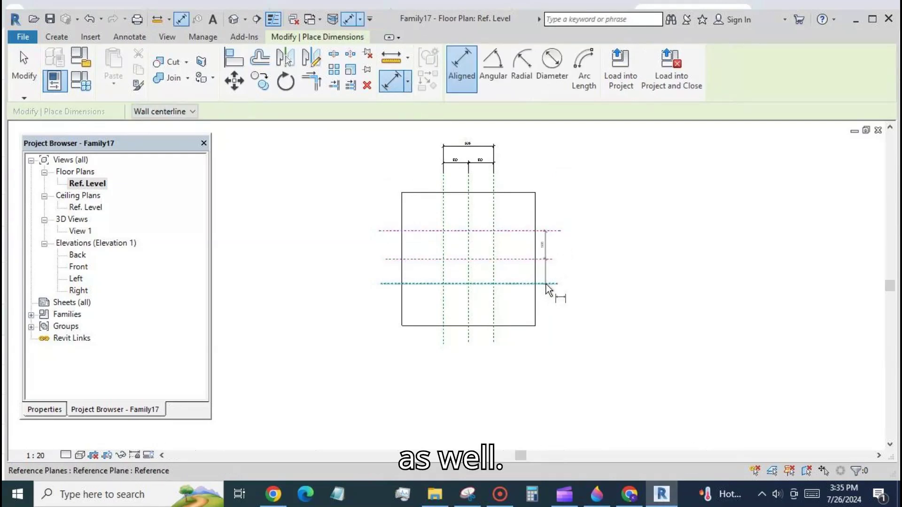
click(565, 306)
click(578, 258)
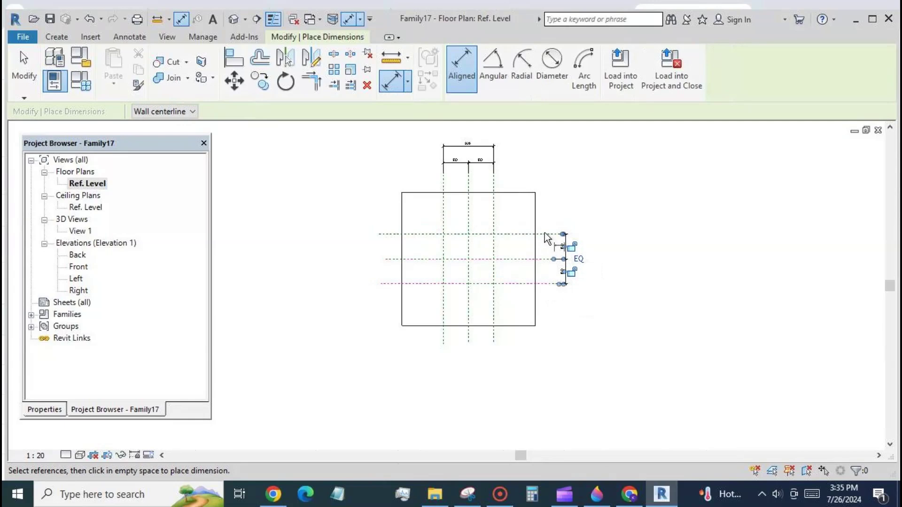
click(548, 283)
click(585, 301)
click(38, 74)
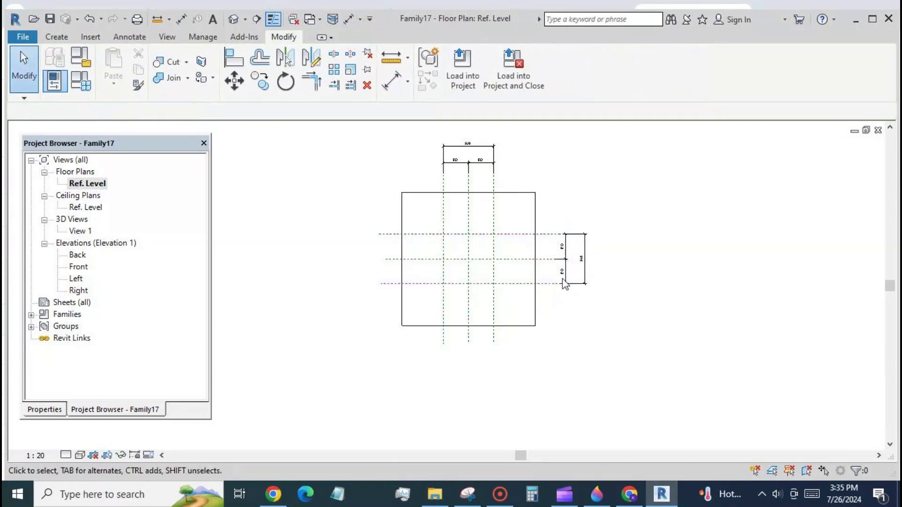
scroll(523, 168, up, 1)
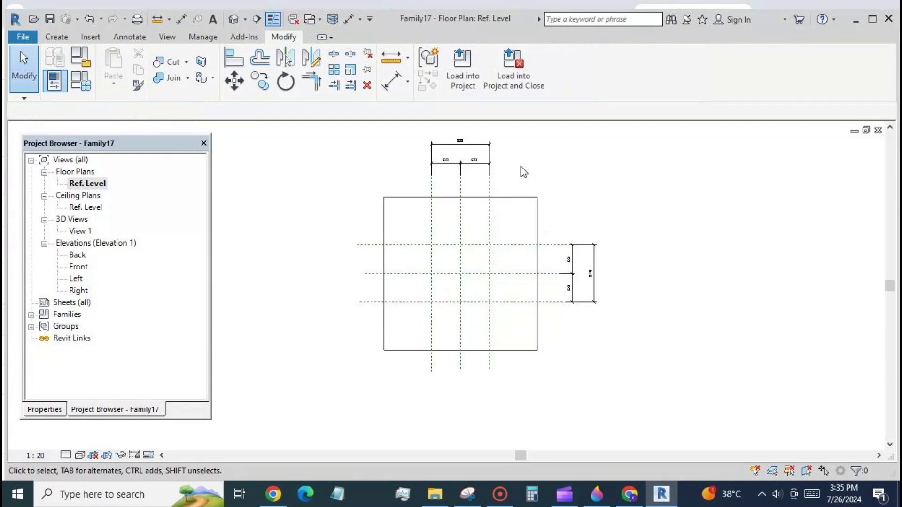
- Label the top overall dimension with a new parameter named width
click(484, 145)
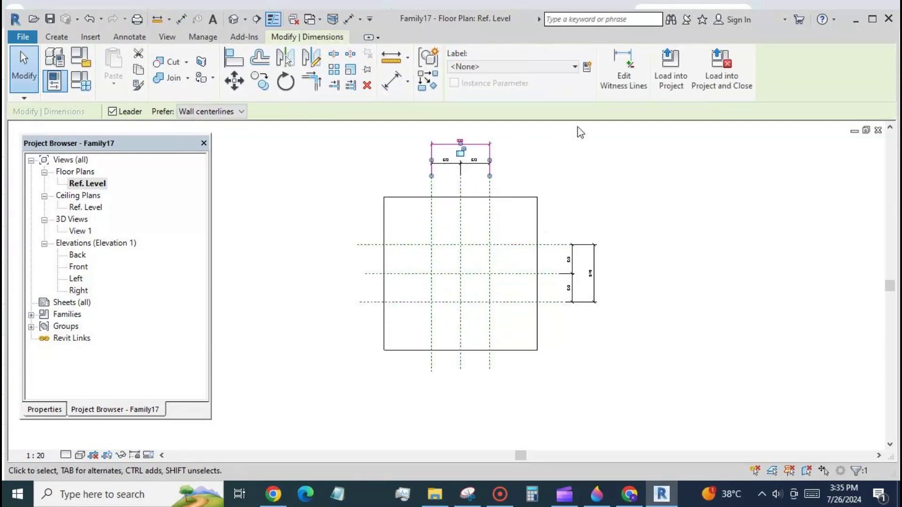
click(598, 68)
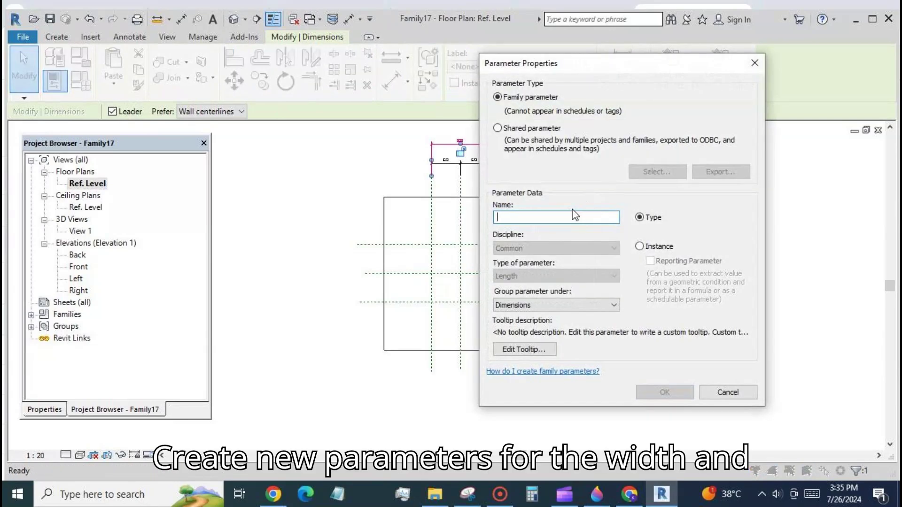
text(width)
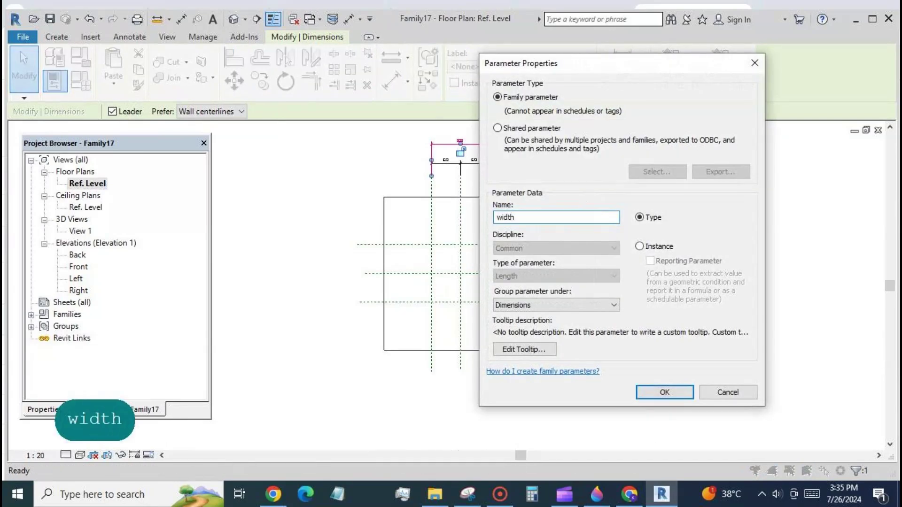
click(664, 391)
click(606, 388)
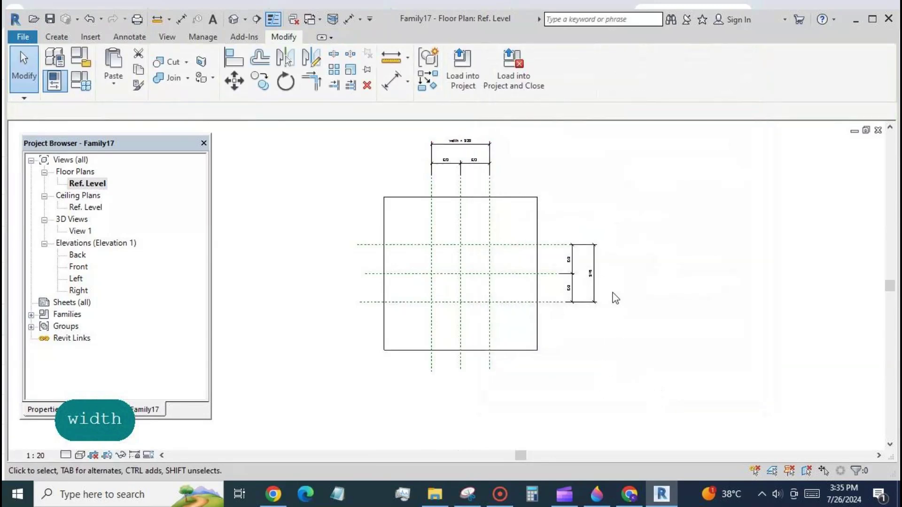
- Label the right overall dimension with a new parameter named depth
click(594, 283)
click(587, 71)
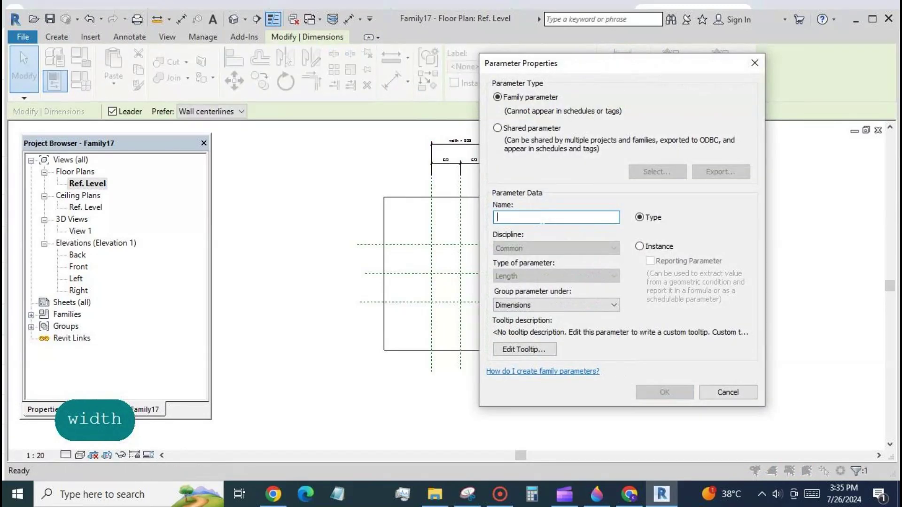
text(depth)
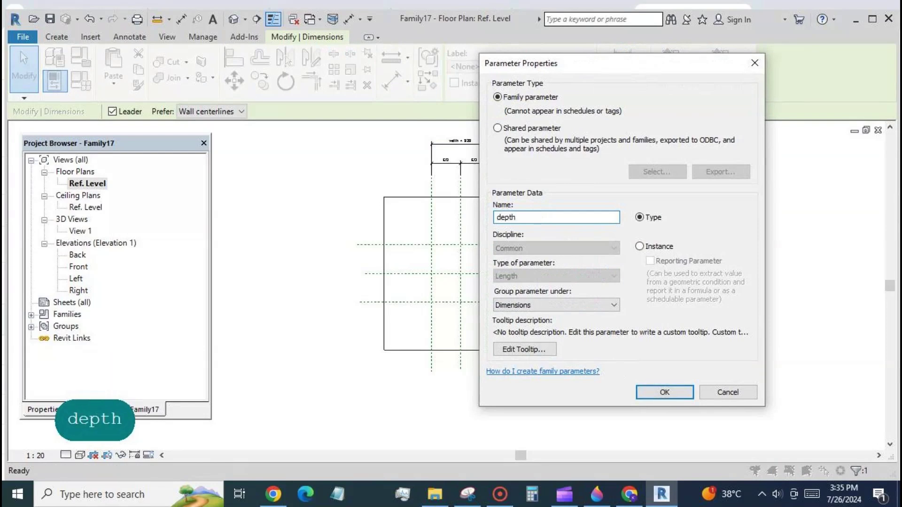
click(664, 392)
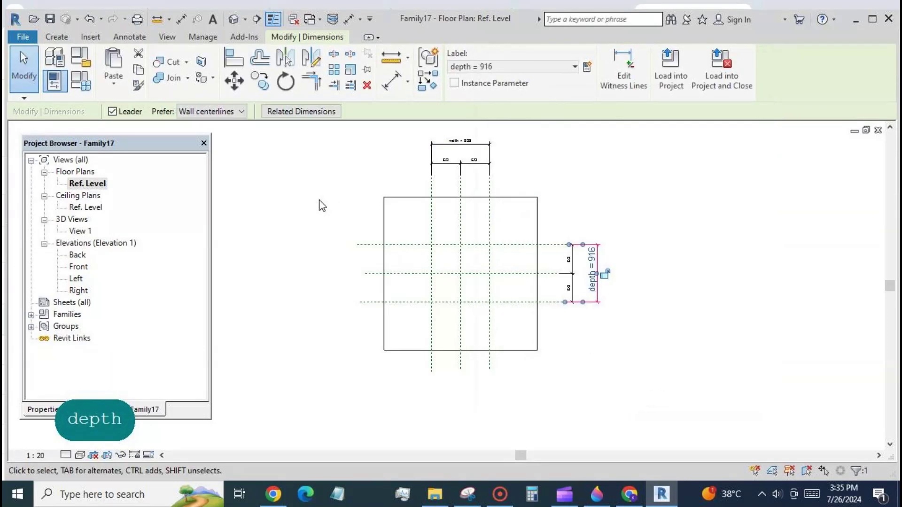
click(319, 204)
- In Family Types, set width to 2000 and give depth the formula width/2
click(81, 81)
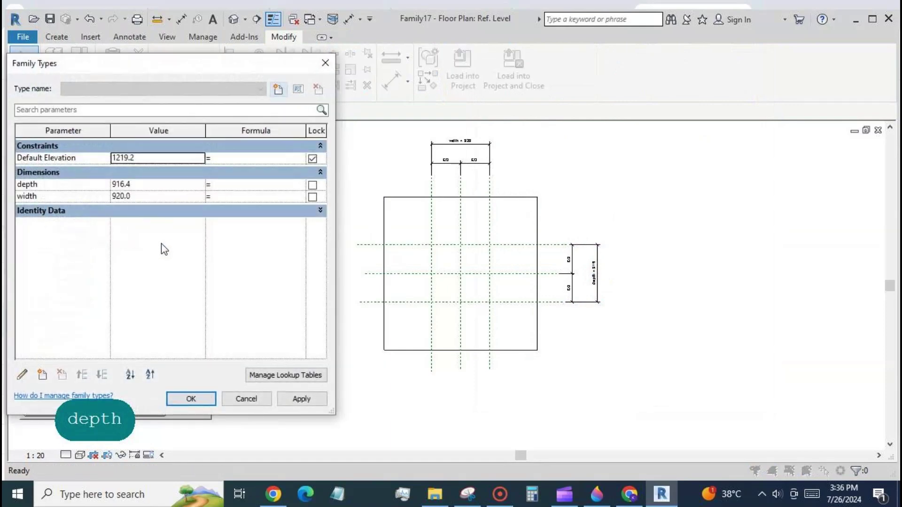
click(153, 197)
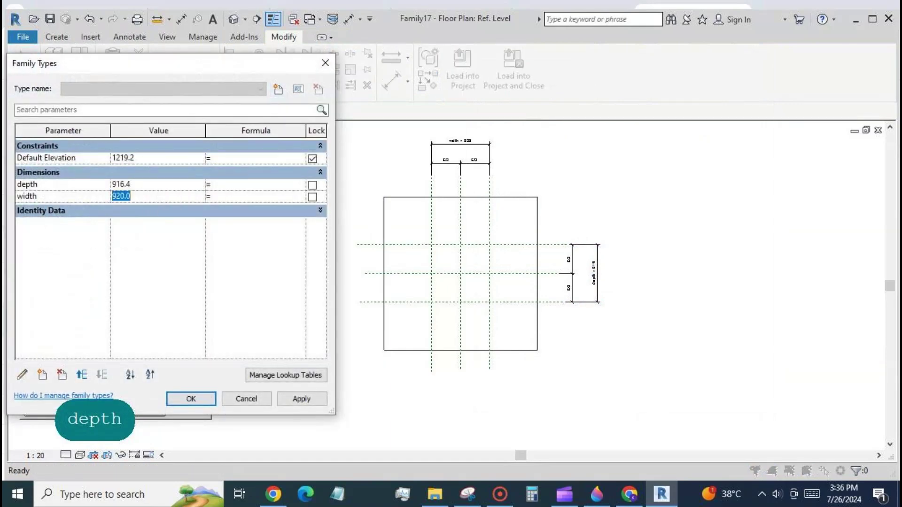
text(2000)
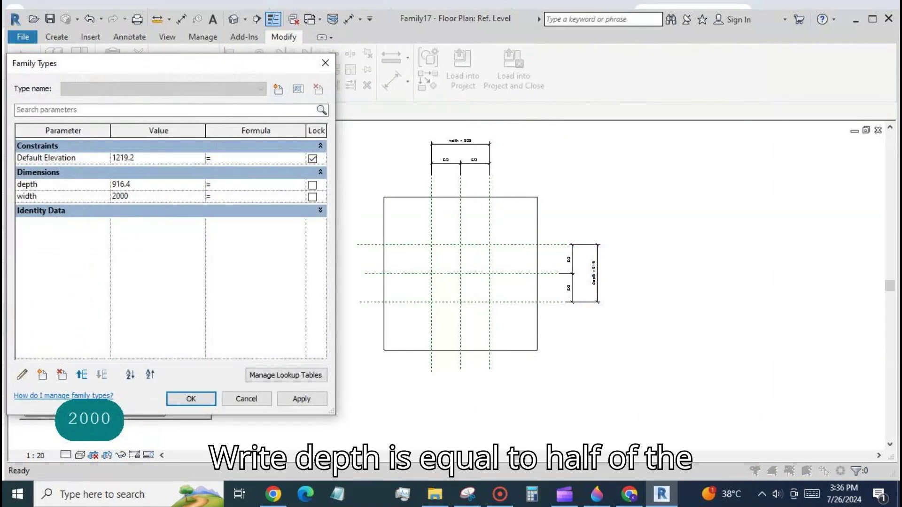
click(301, 400)
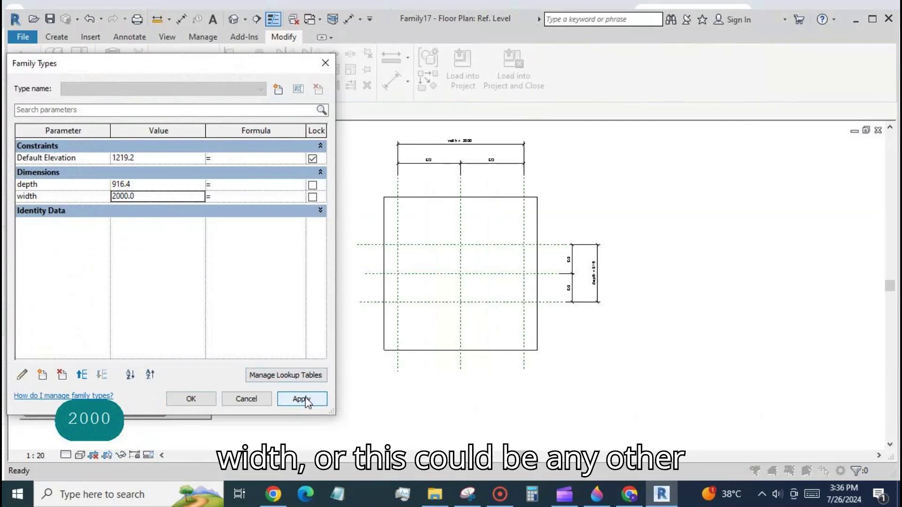
click(231, 185)
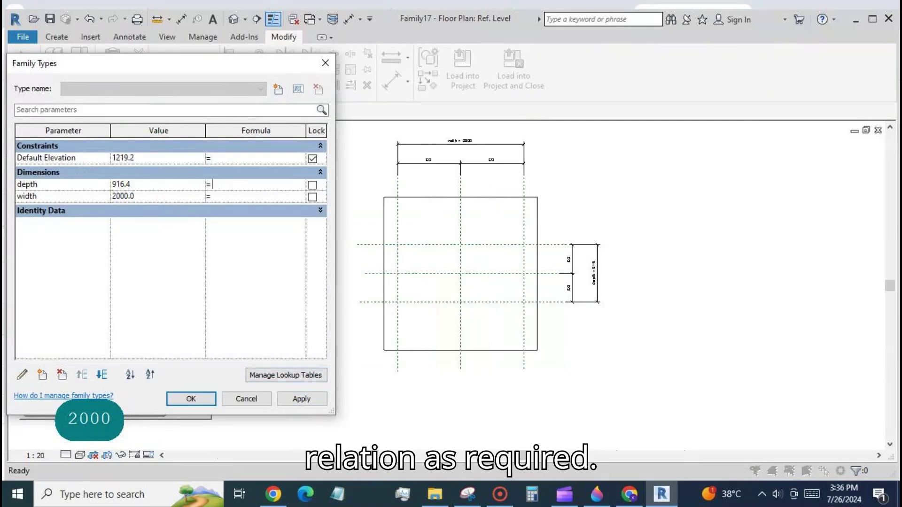
text(w)
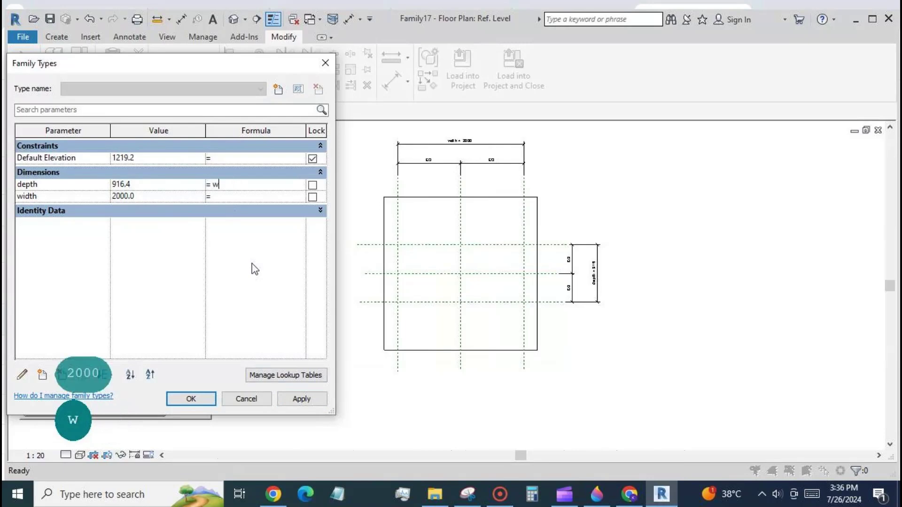
text(idth)
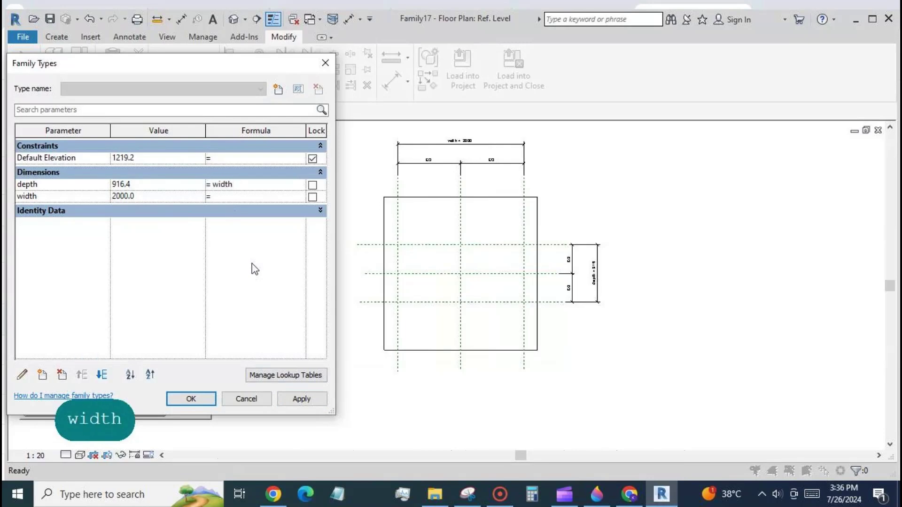
text(/2)
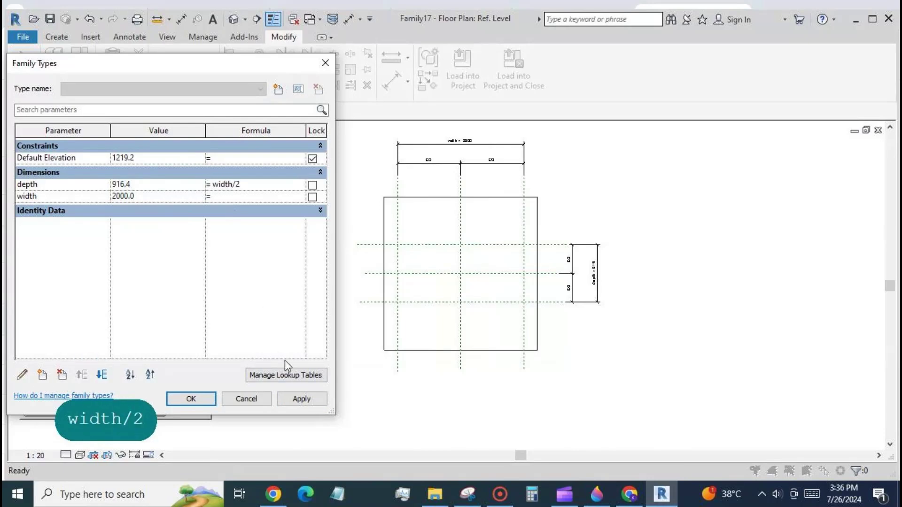
click(305, 399)
- Draw two vertical reference planes just inside the left and right outer planes
click(197, 400)
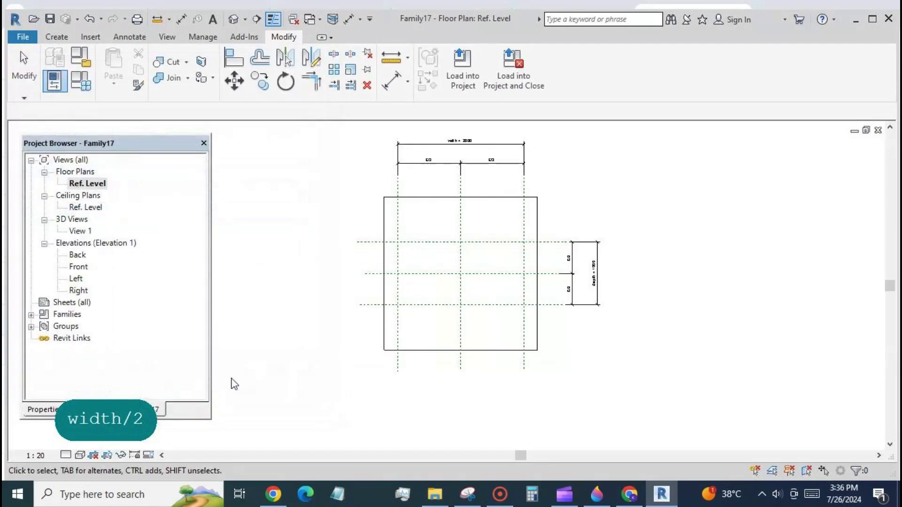
click(58, 36)
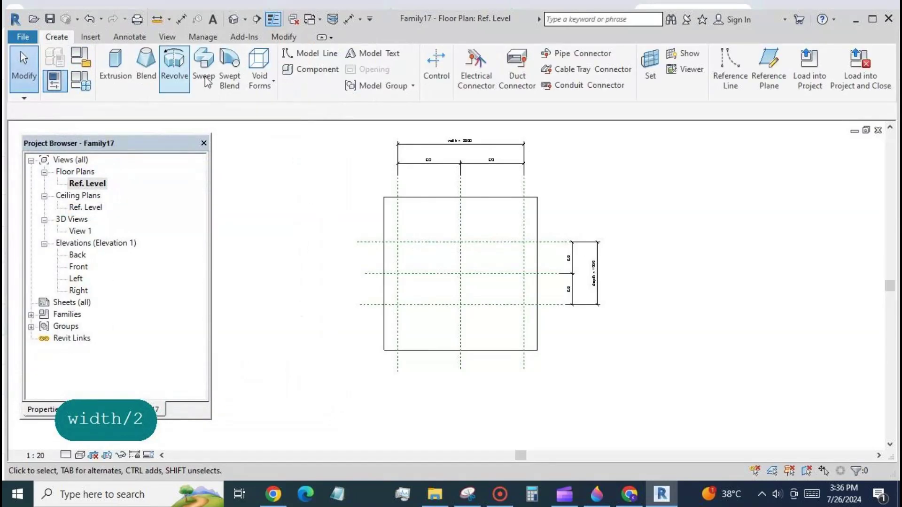
click(769, 68)
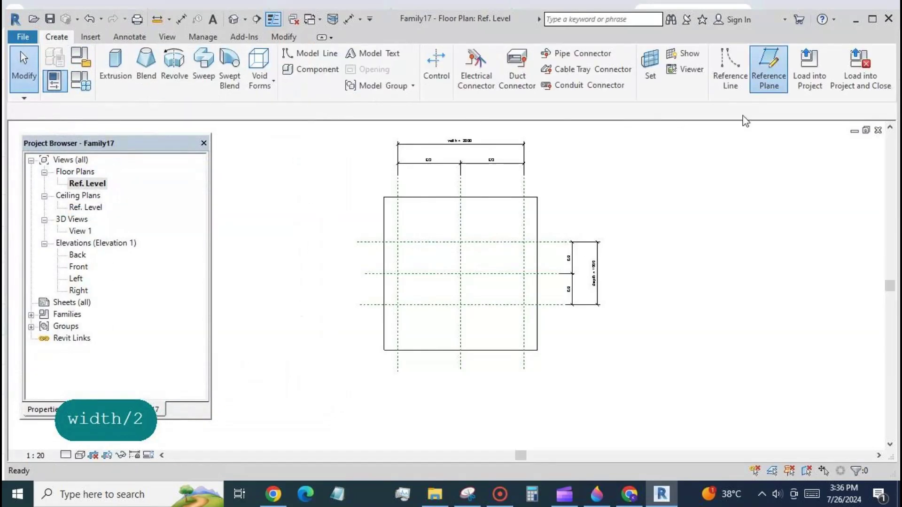
click(413, 207)
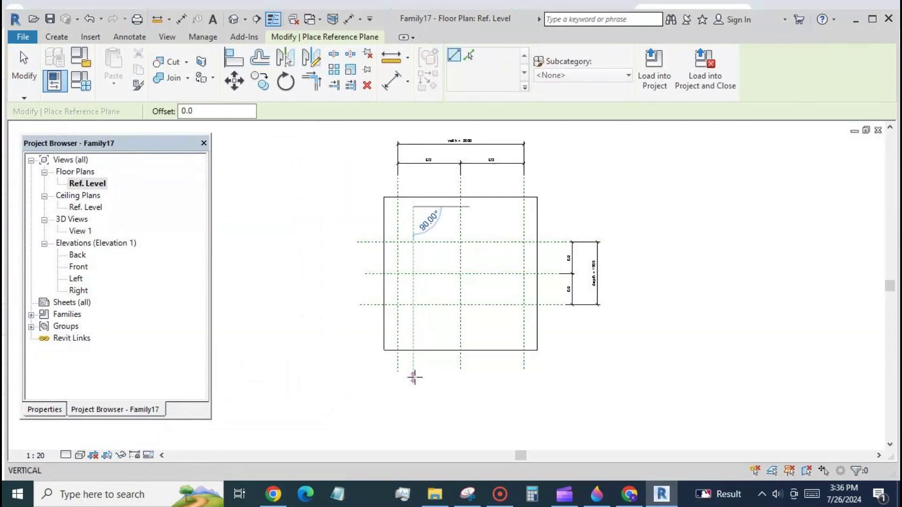
click(413, 377)
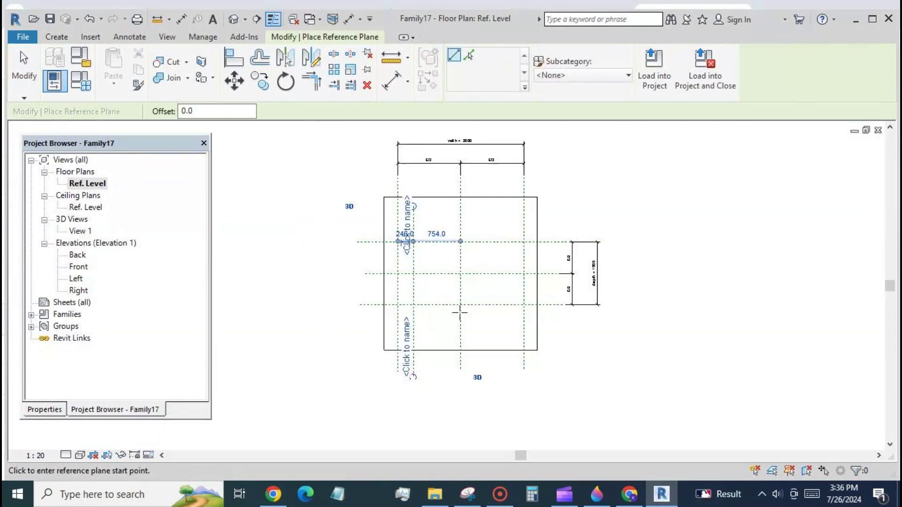
click(507, 207)
click(508, 362)
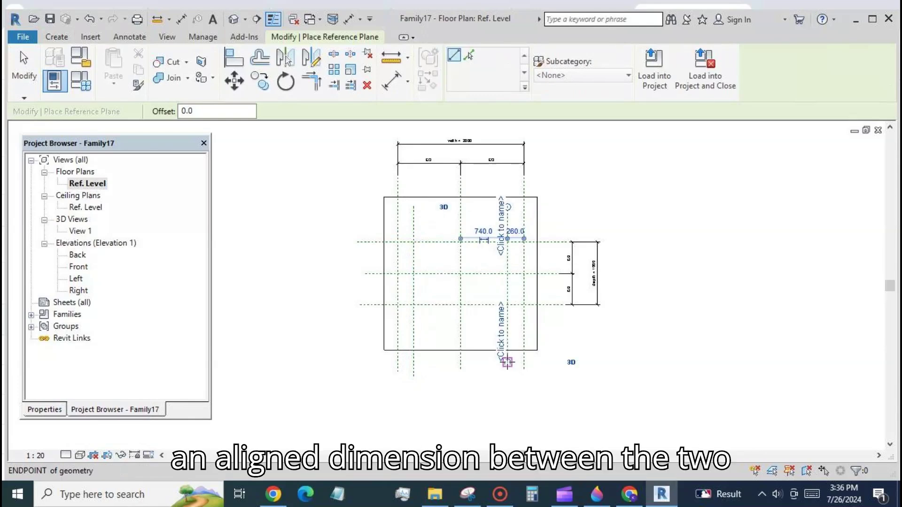
- Dimension each new inner plane to its neighbouring outer plane
click(391, 80)
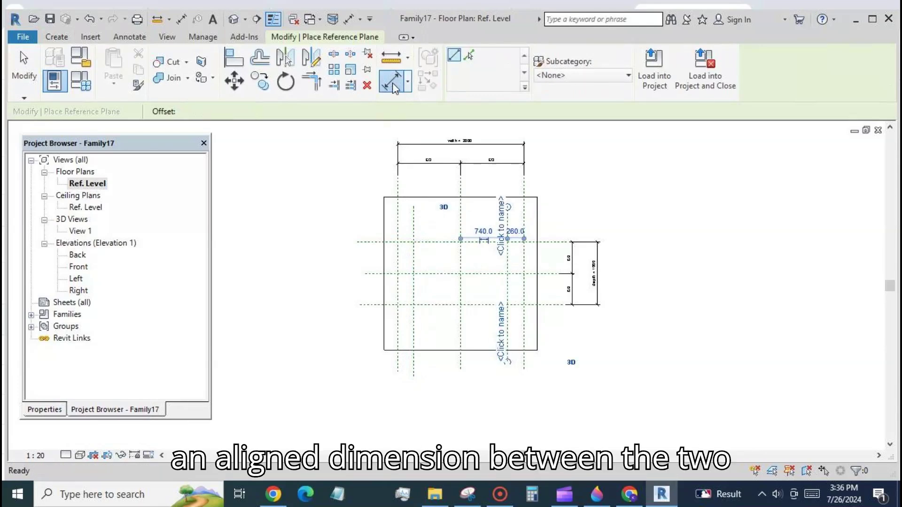
click(415, 222)
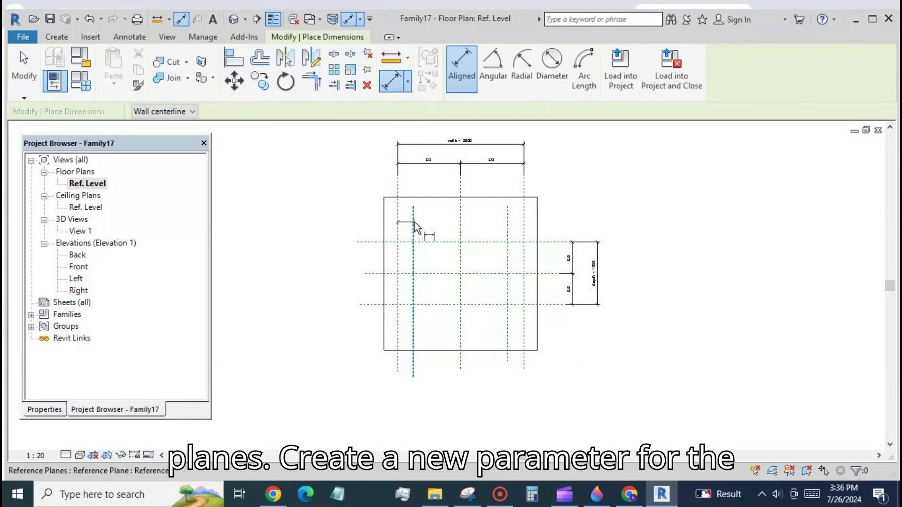
click(433, 183)
click(508, 227)
click(525, 214)
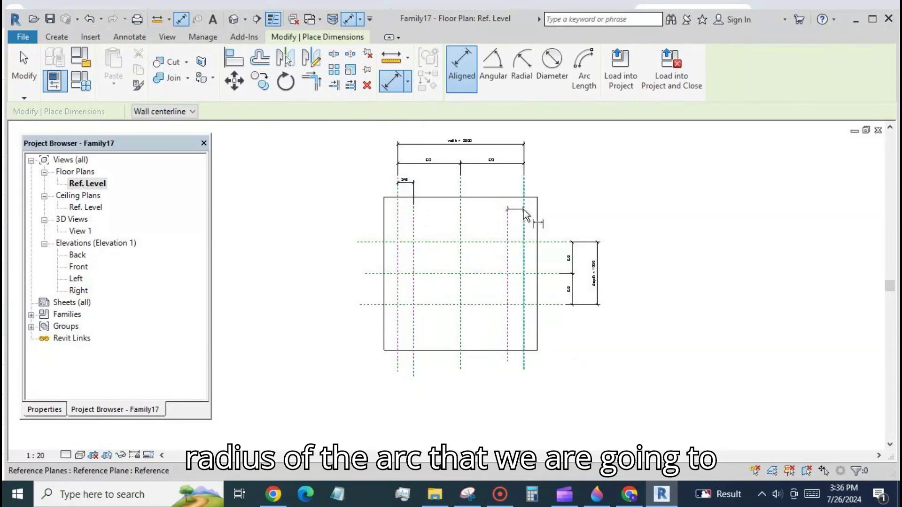
click(536, 184)
key(Escape)
key(Escape)
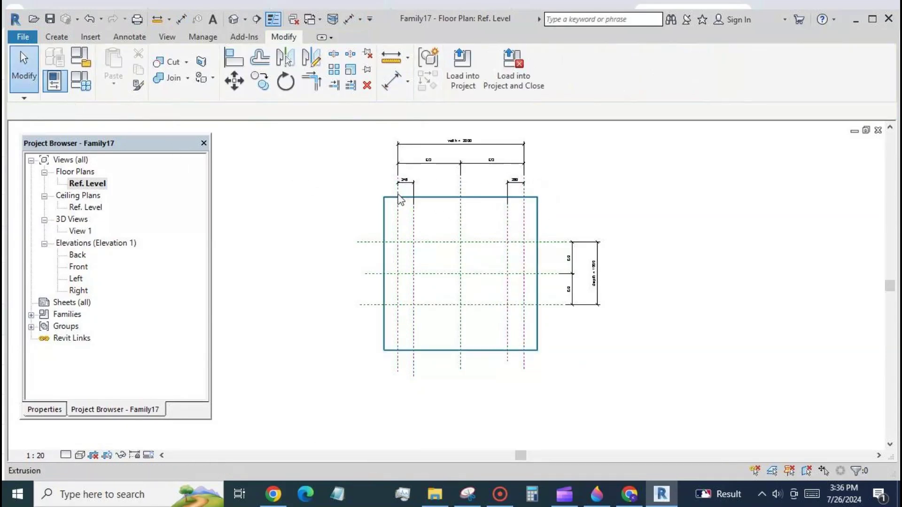
- Label the left small dimension with a new parameter named rad d
click(406, 188)
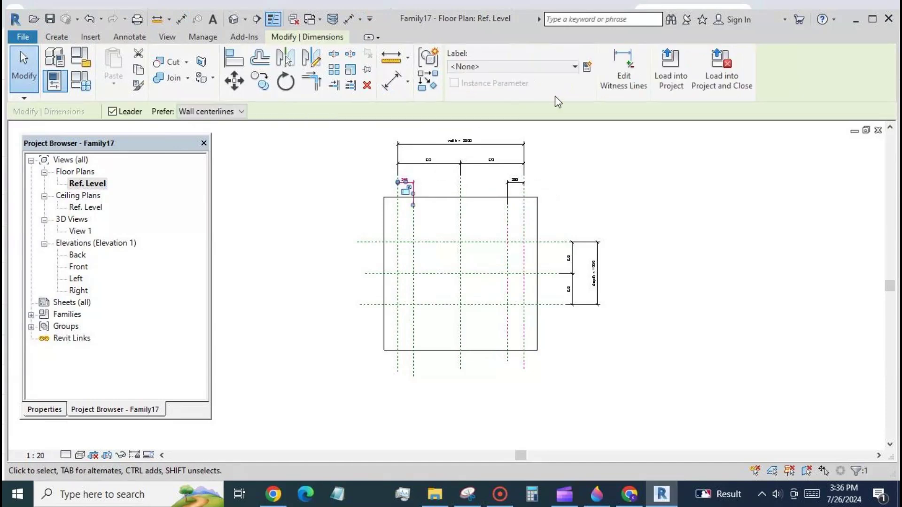
click(587, 77)
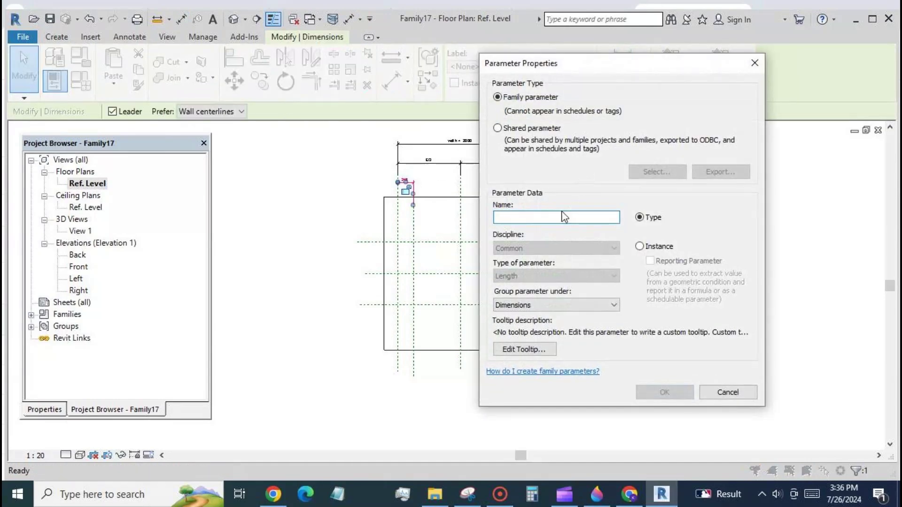
text(rad )
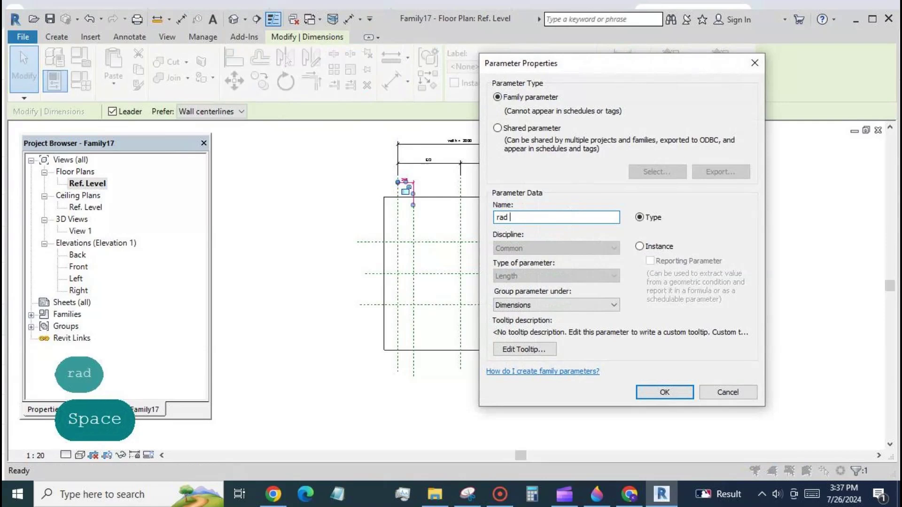
text(d)
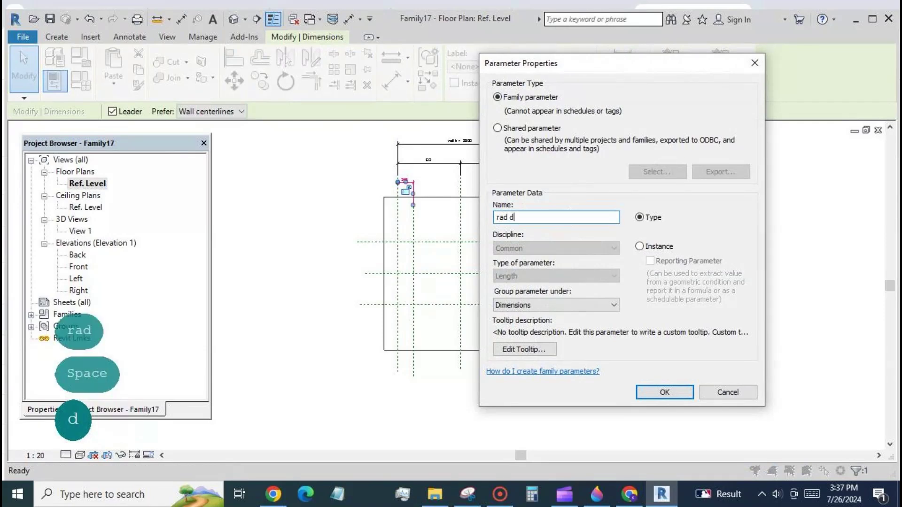
click(644, 396)
click(528, 225)
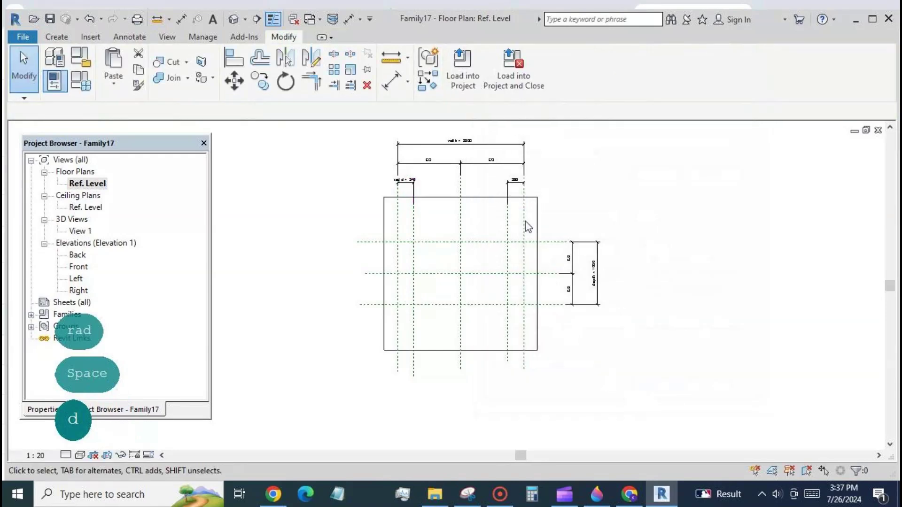
- Assign the rad d label to the right small dimension
click(516, 183)
click(575, 67)
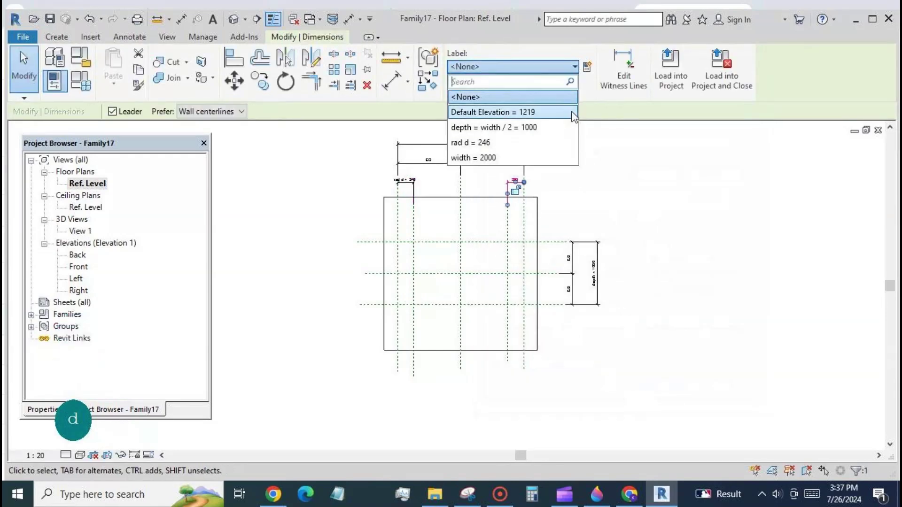
click(569, 144)
key(Escape)
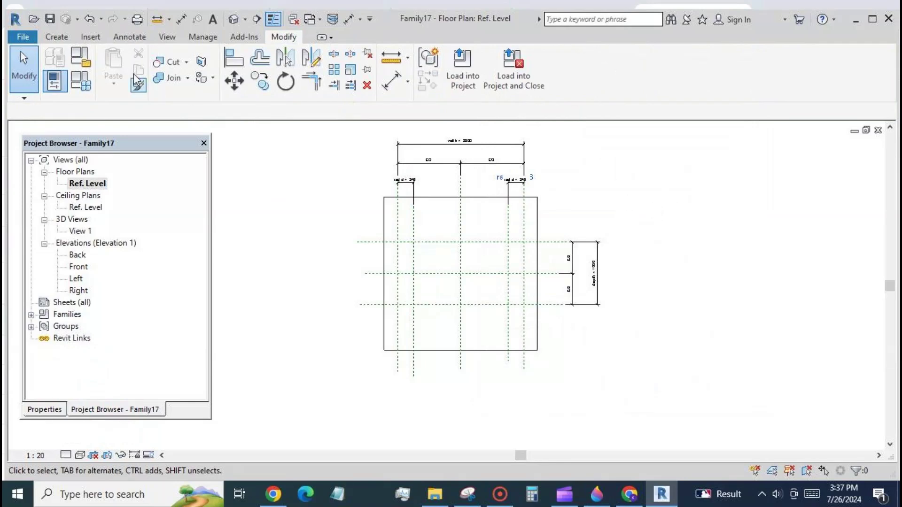
- Draw a center-ends arc reference line on the left, centred on the inner plane, ending on the upper and lower planes
click(57, 37)
click(730, 66)
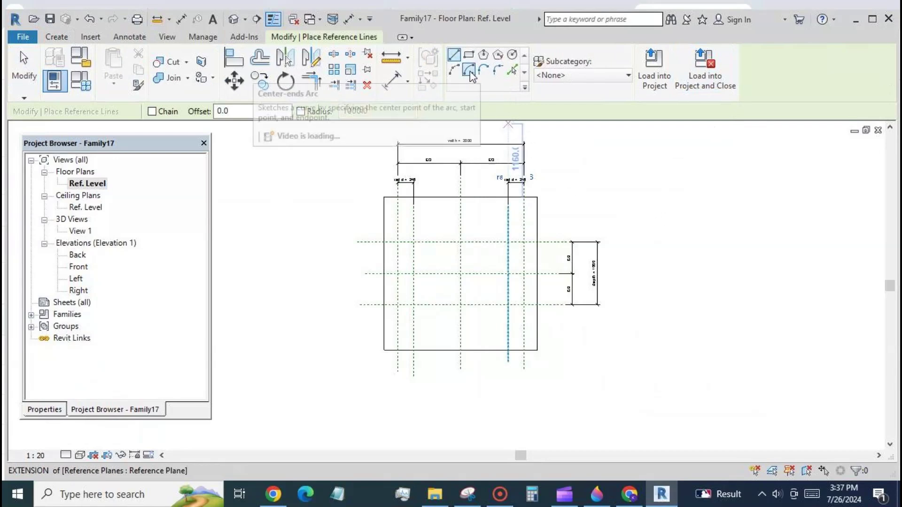
click(469, 69)
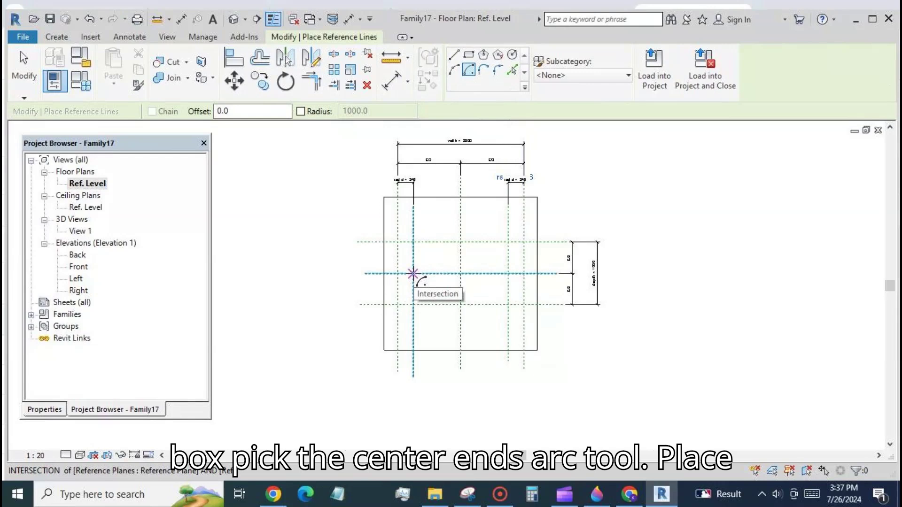
click(413, 273)
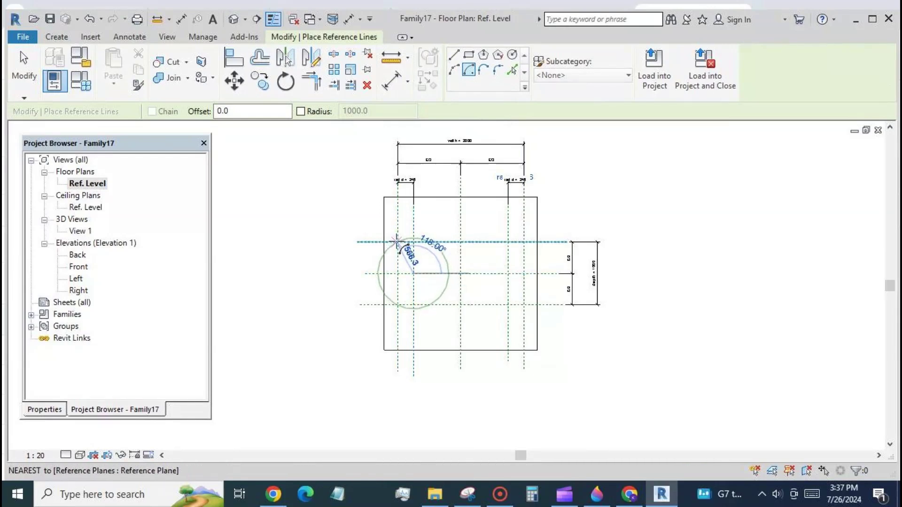
click(397, 242)
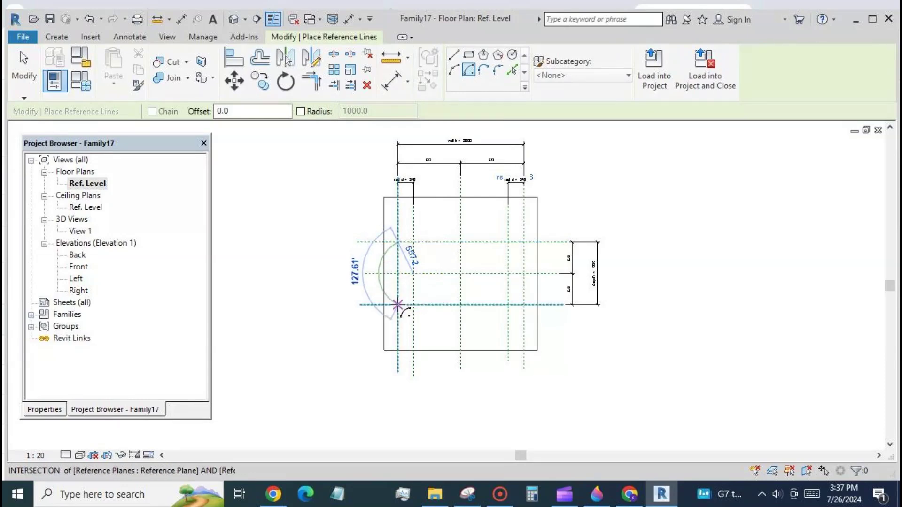
click(397, 305)
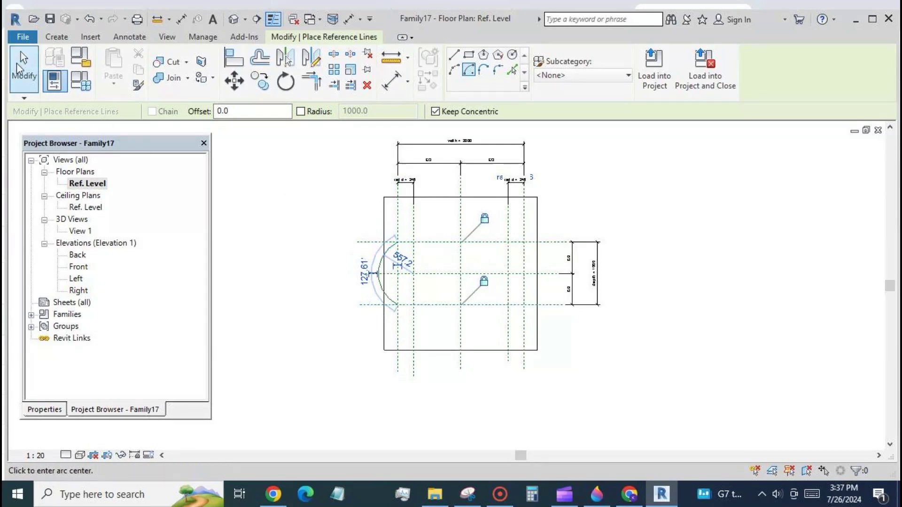
click(24, 68)
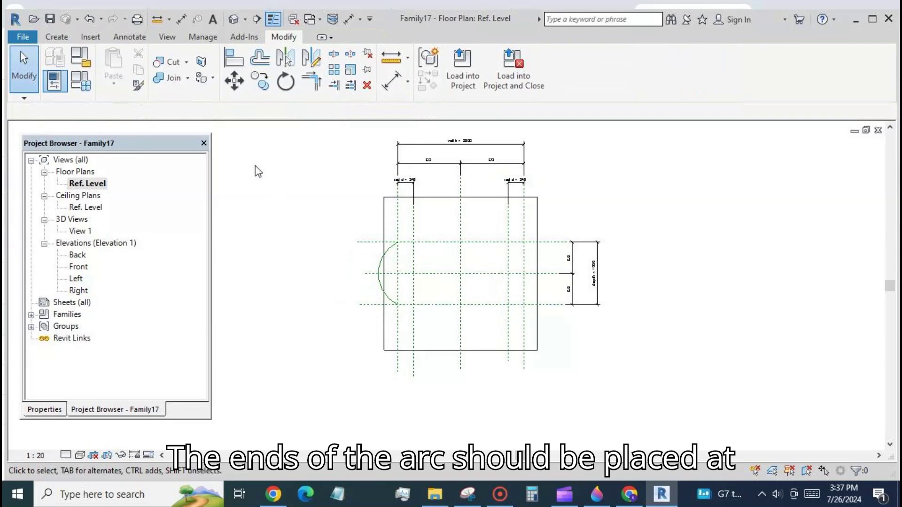
- Flex rad d to 111 and then 1000 in Family Types, applying each value
click(81, 81)
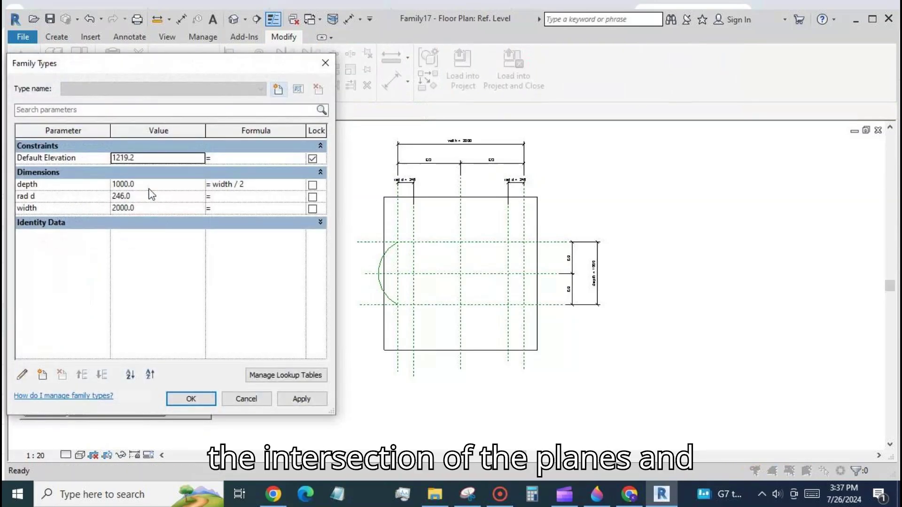
click(148, 195)
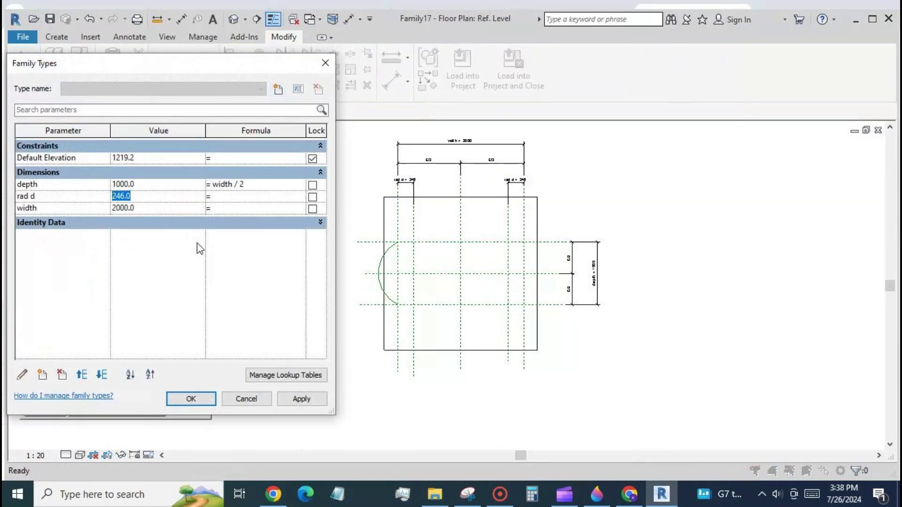
text(111)
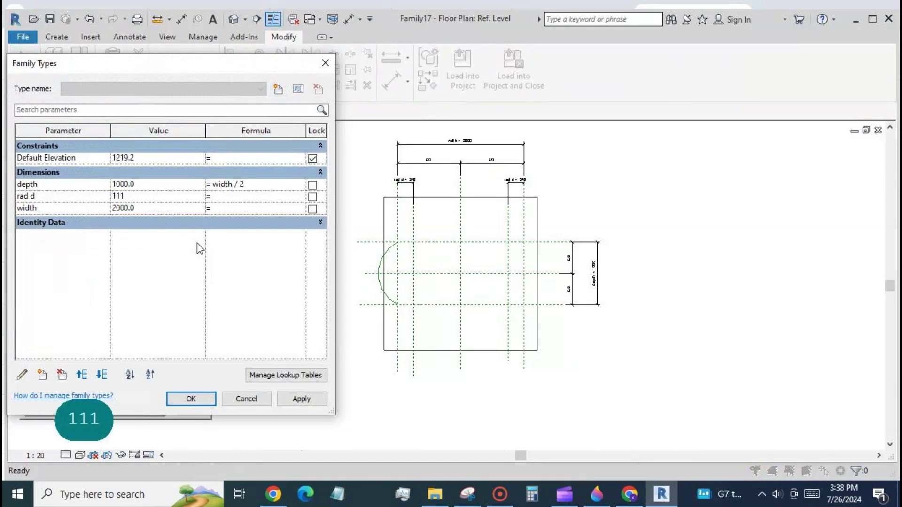
click(303, 399)
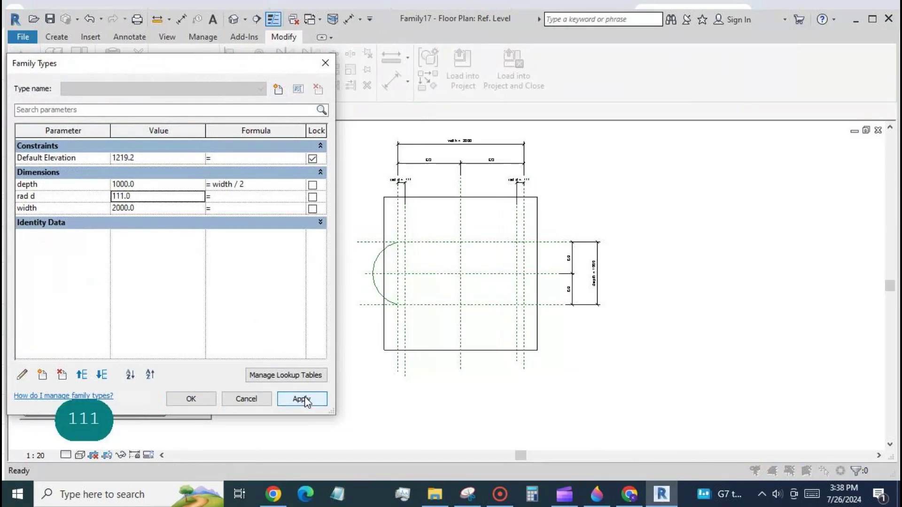
click(156, 199)
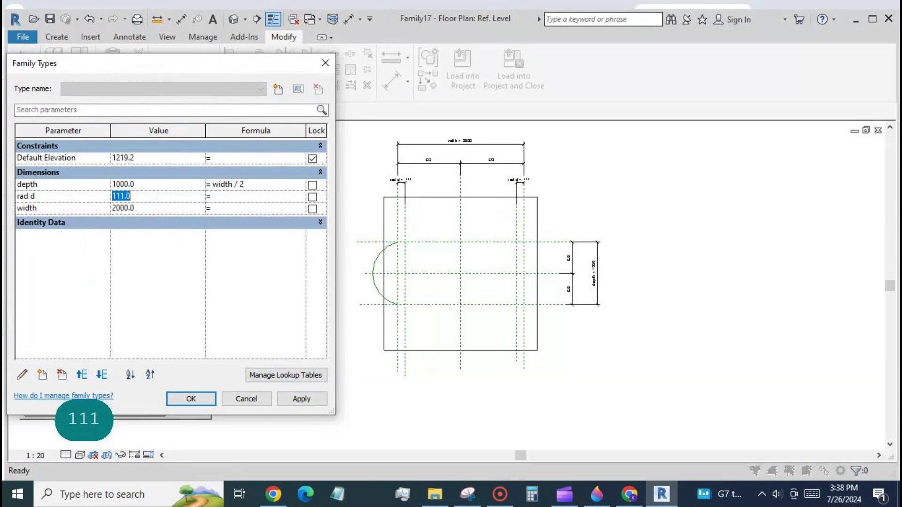
text(1000)
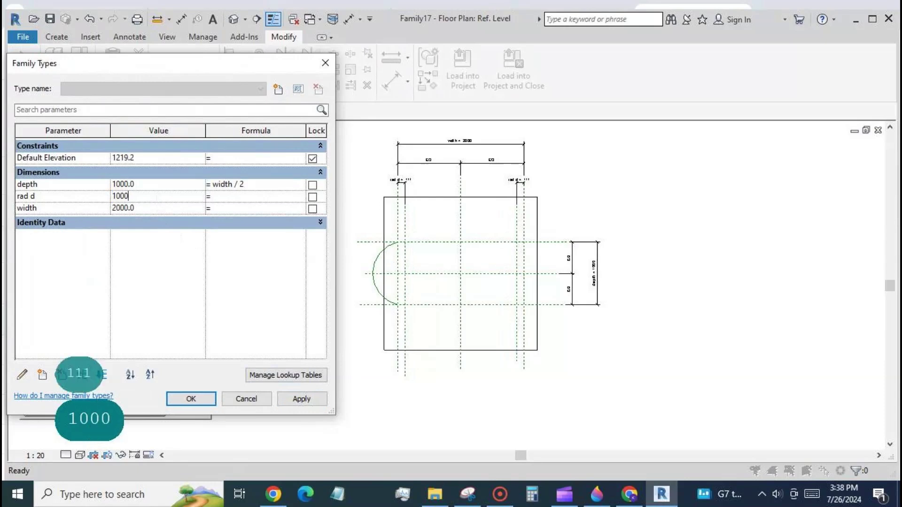
click(311, 400)
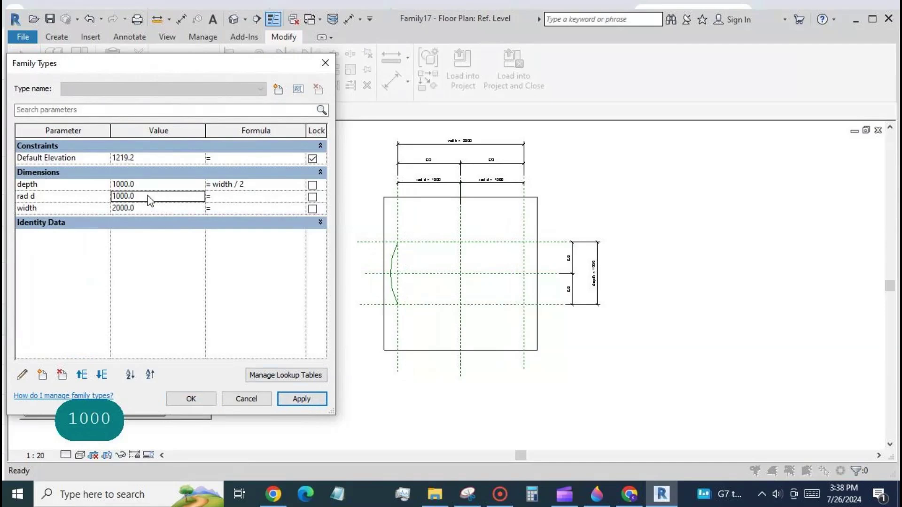
click(192, 399)
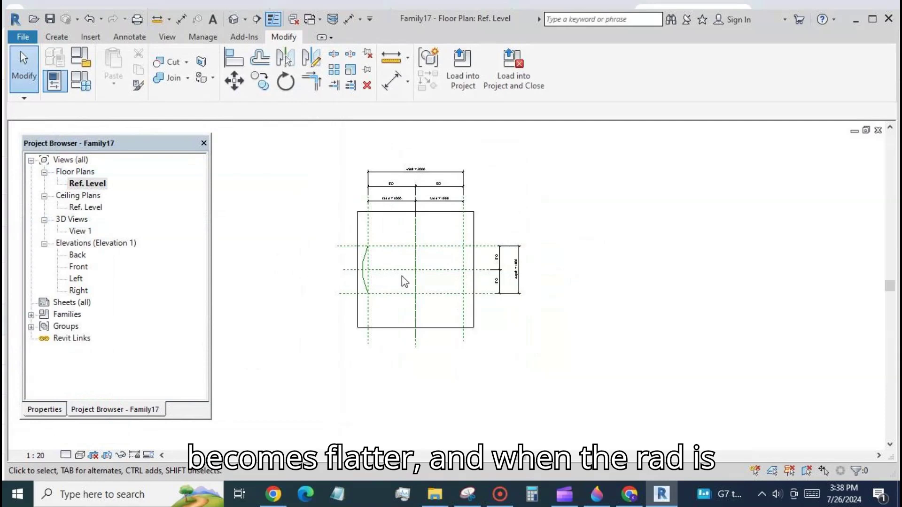
scroll(331, 258, up, 2)
- Flex rad d to 2000 and then 100, checking how the arc responds
click(80, 81)
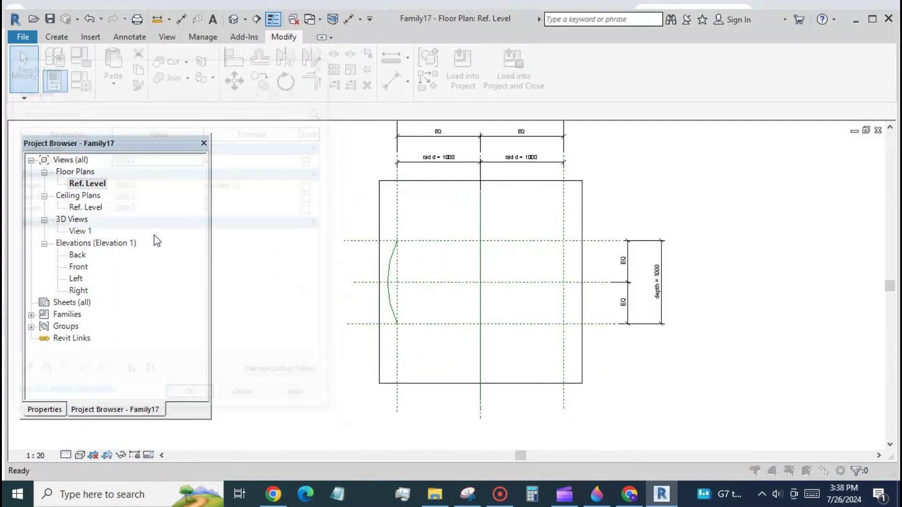
click(154, 197)
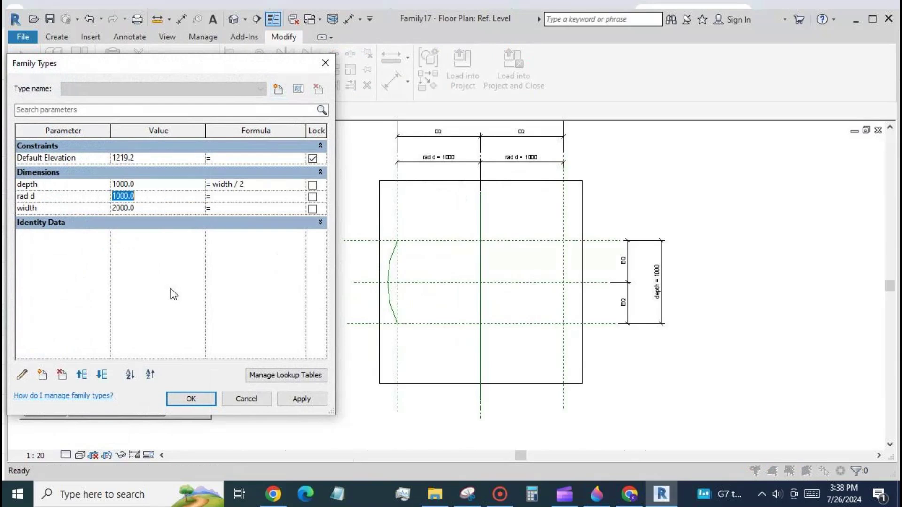
text(2000)
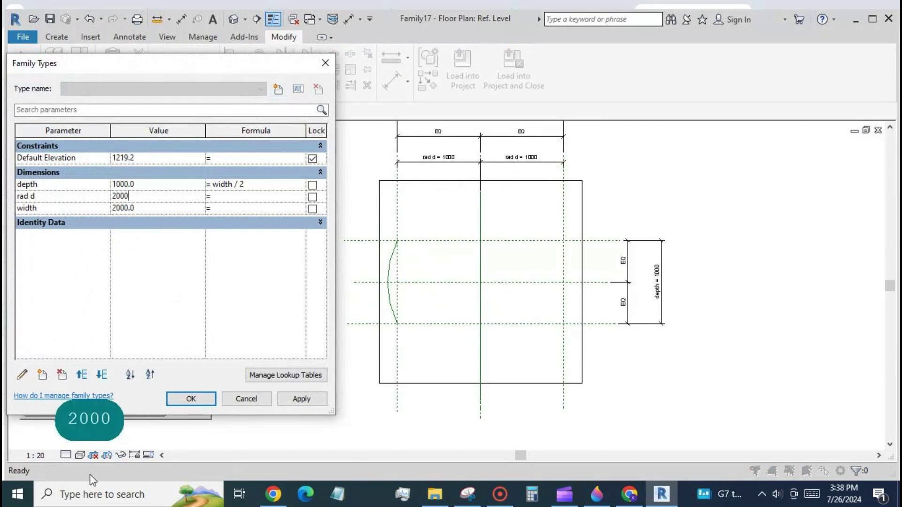
click(309, 400)
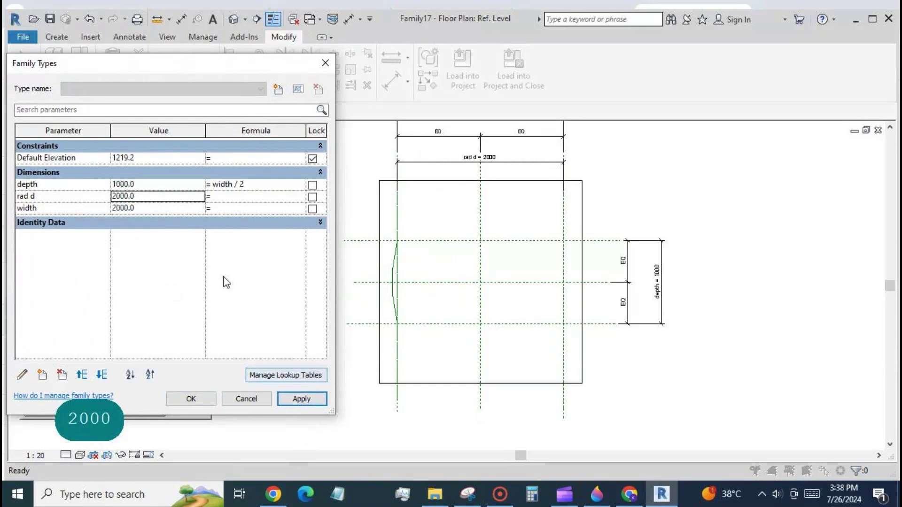
click(143, 200)
text(100)
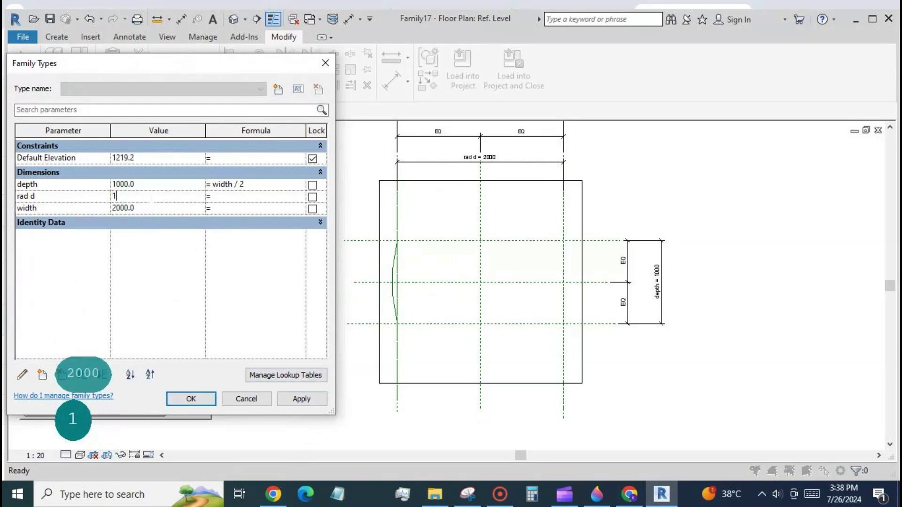
click(312, 400)
click(141, 197)
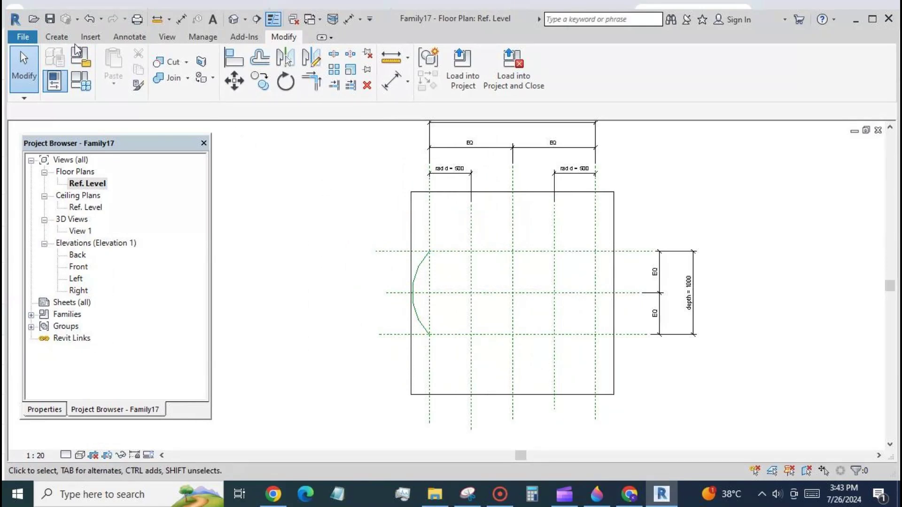
- Draw a matching center-ends arc reference line on the right, ending on the upper and lower planes
click(59, 36)
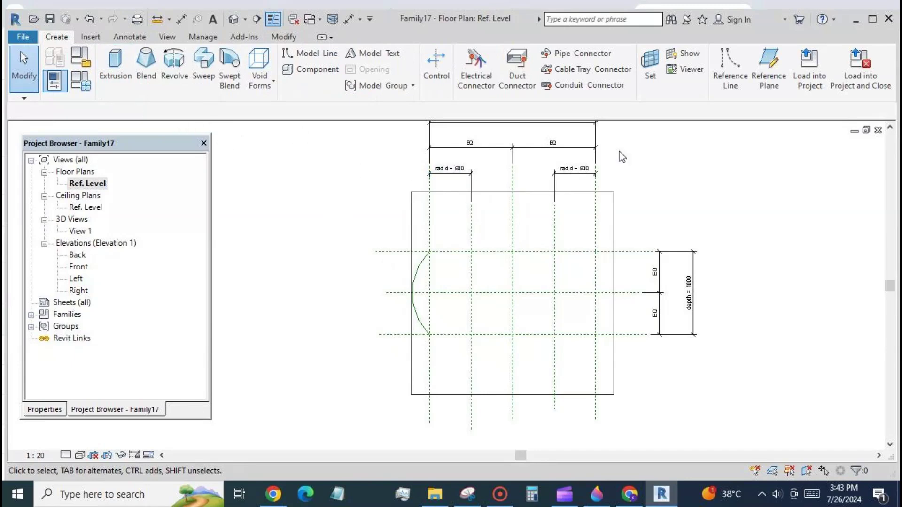
click(729, 70)
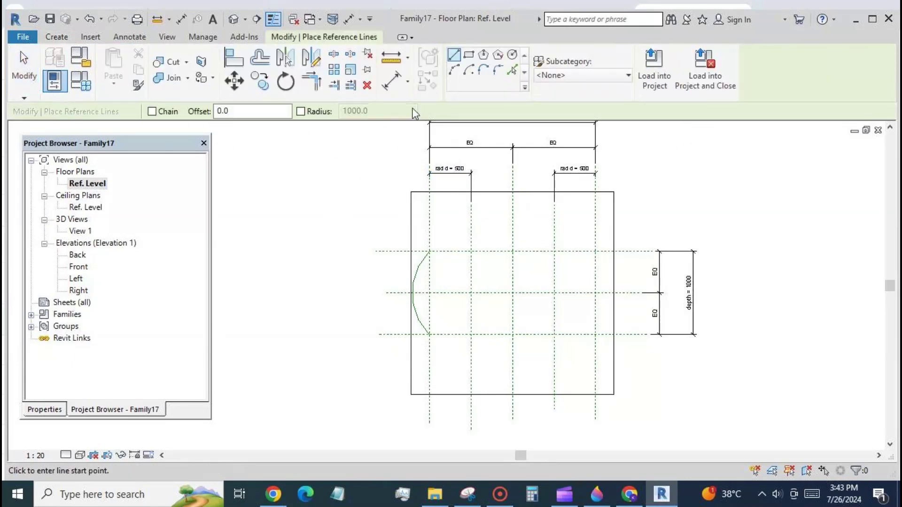
click(468, 71)
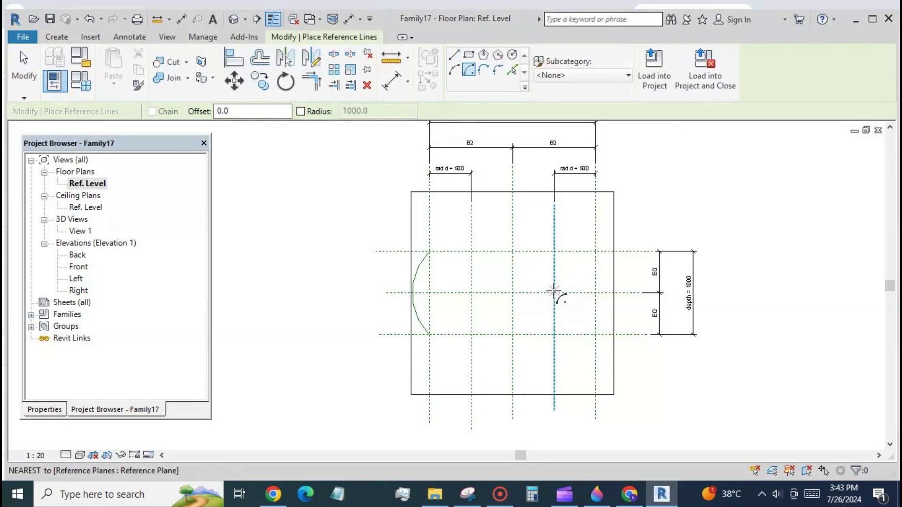
click(554, 293)
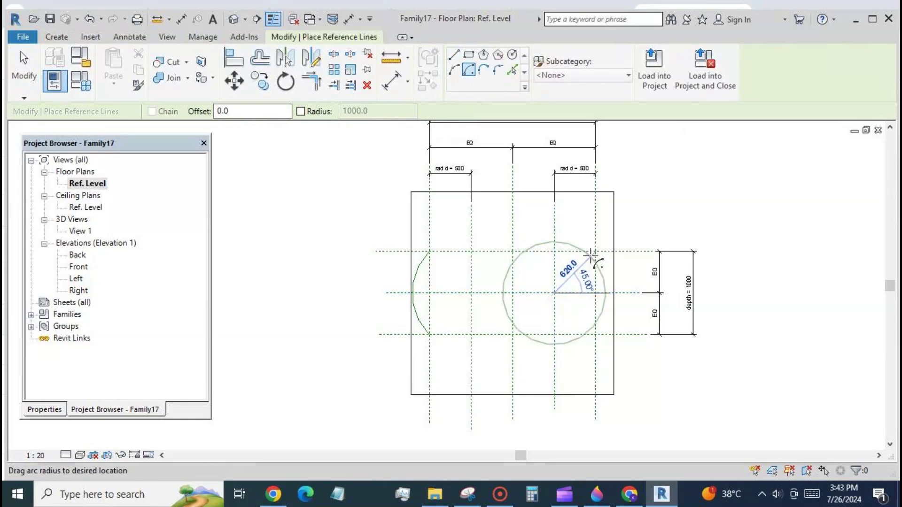
click(595, 252)
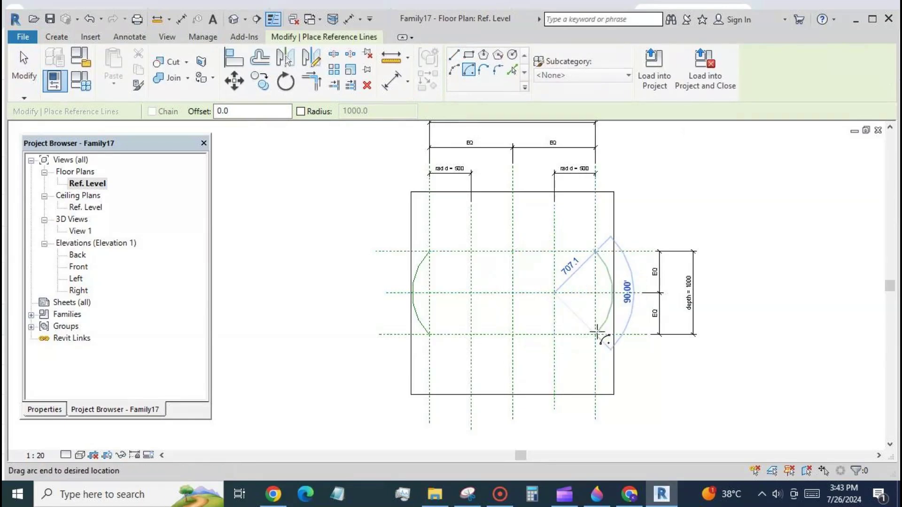
click(595, 335)
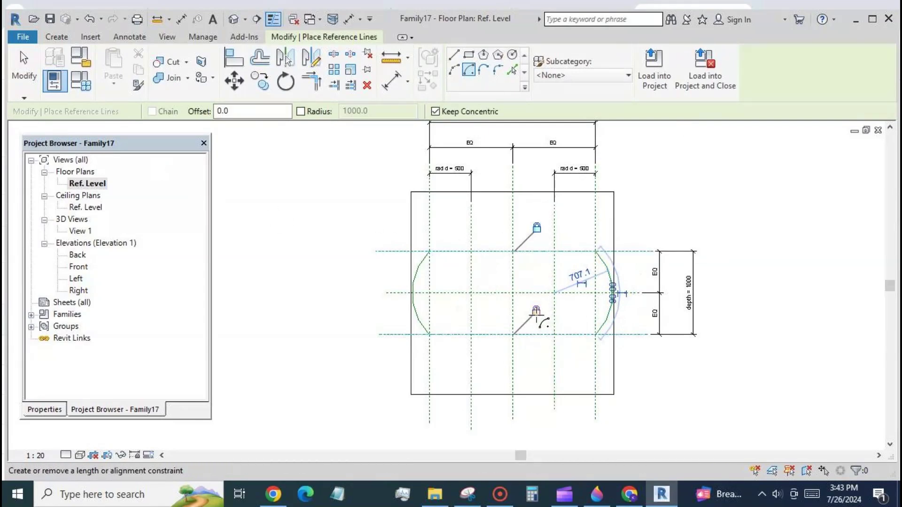
click(24, 66)
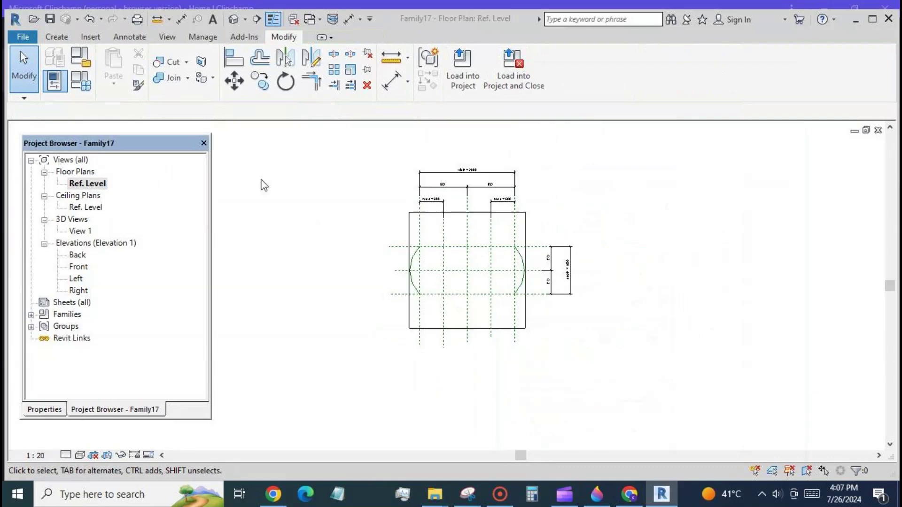
- Draw top and bottom reference lines joining the upper and lower ends of the two arcs
click(56, 37)
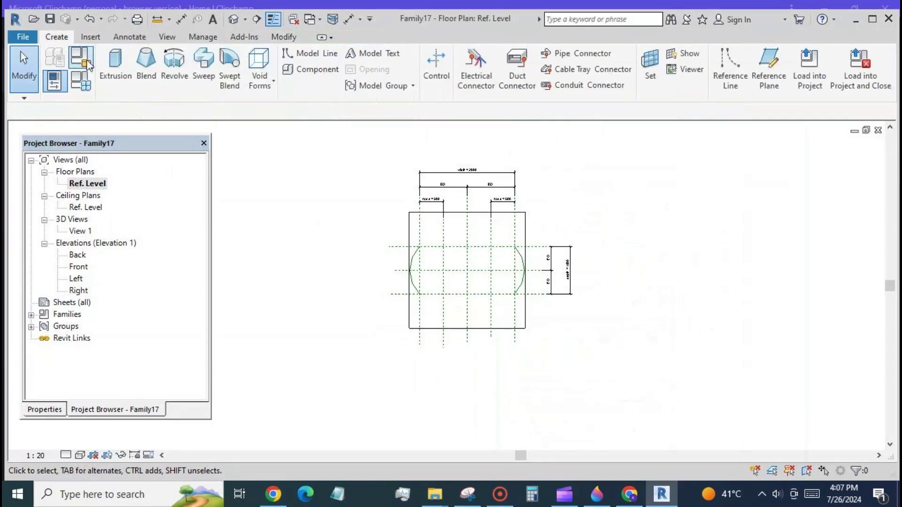
click(730, 70)
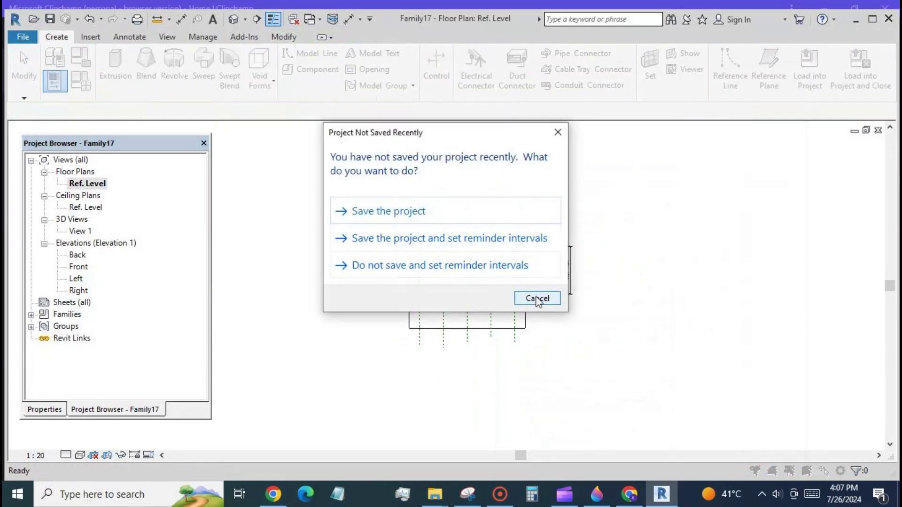
click(537, 299)
scroll(430, 242, up, 2)
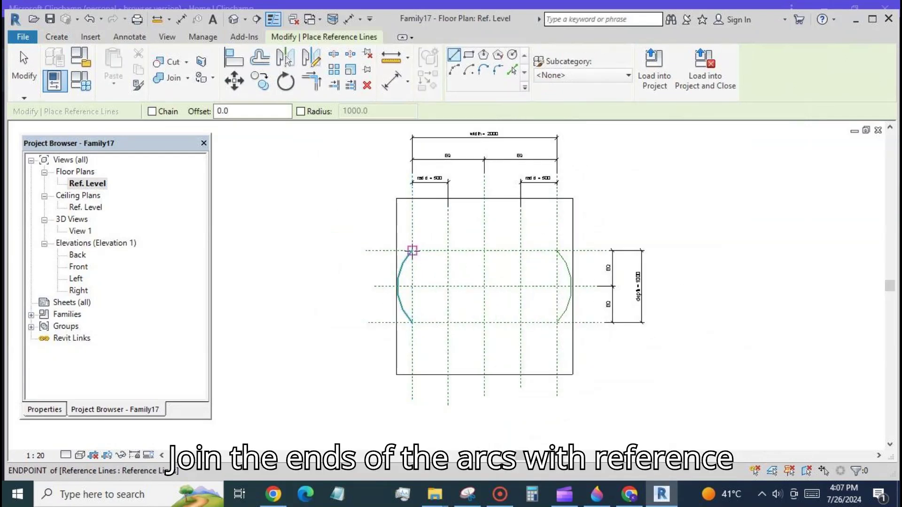
click(412, 251)
click(556, 251)
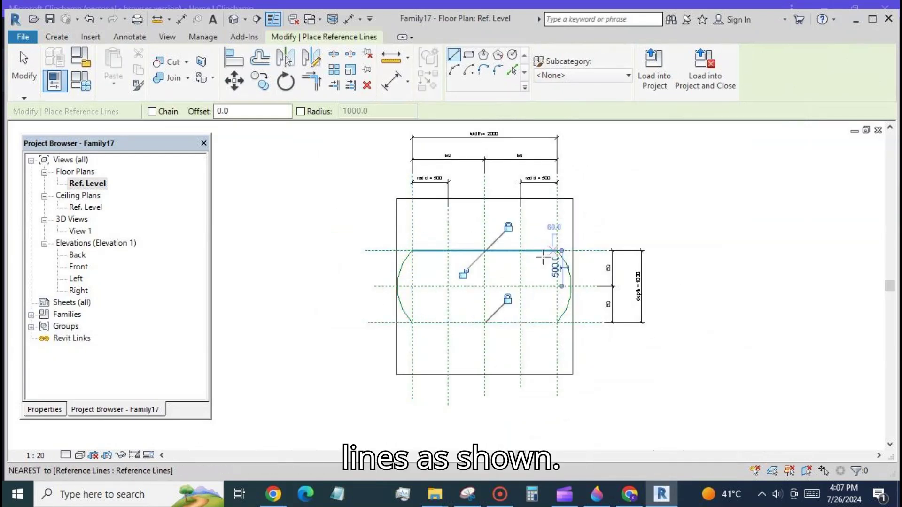
click(412, 322)
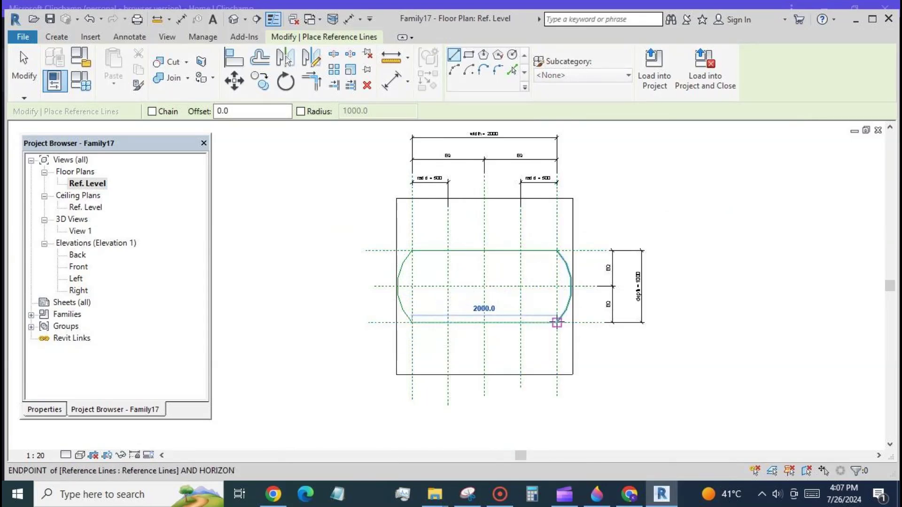
click(557, 322)
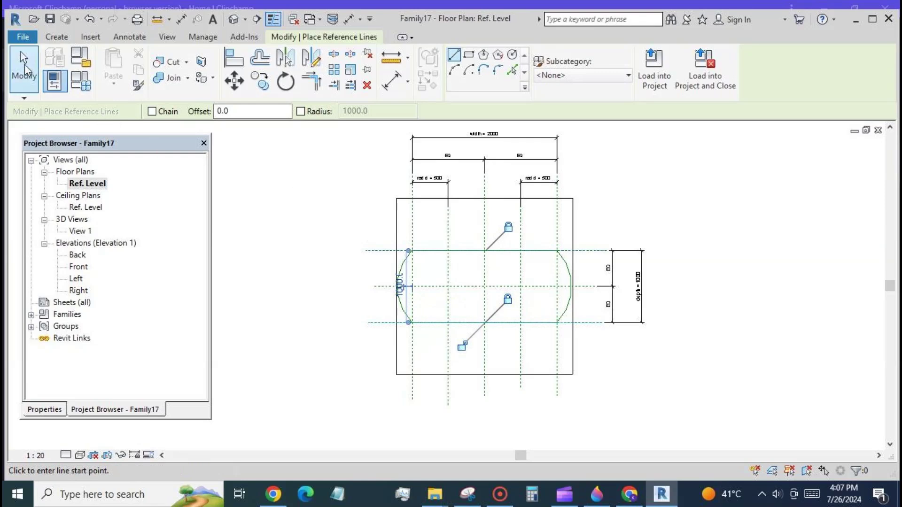
- Use Trim/Extend to Corner on the left arc, top line and right arc so they meet at shared corners
click(24, 66)
click(311, 81)
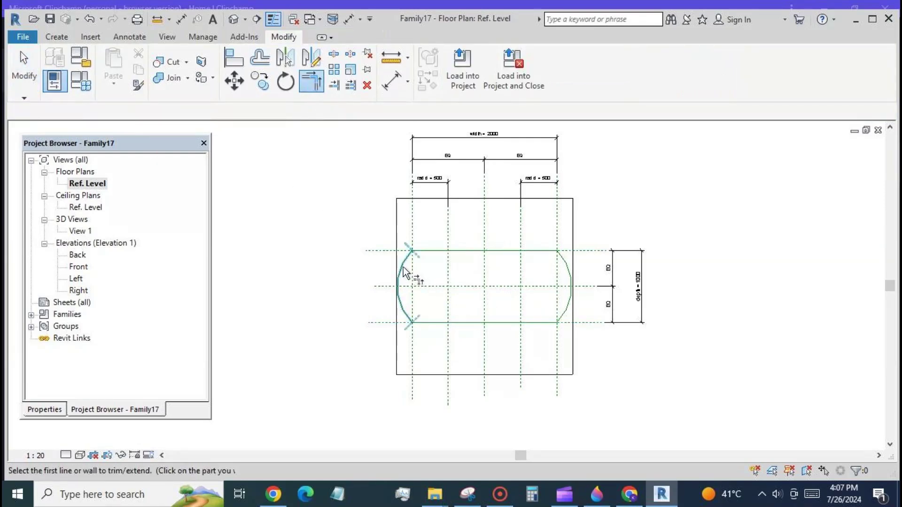
click(402, 271)
click(427, 252)
click(427, 261)
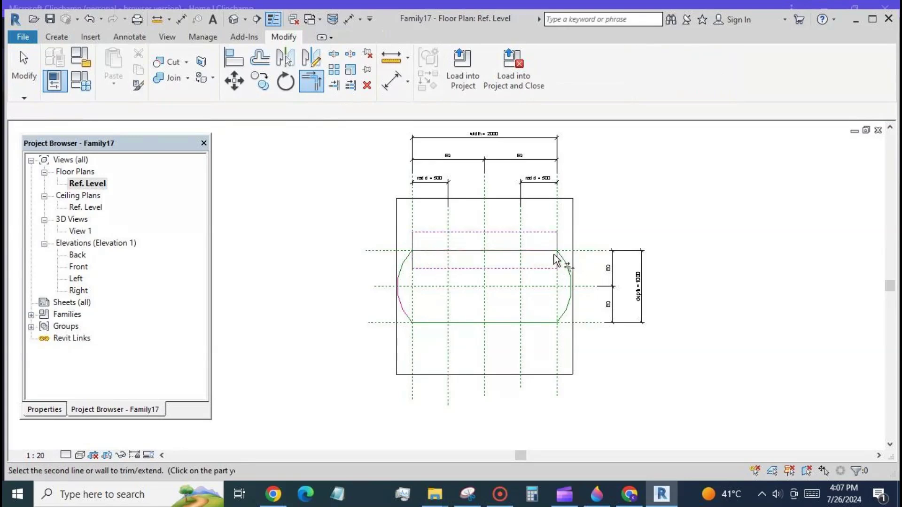
click(561, 266)
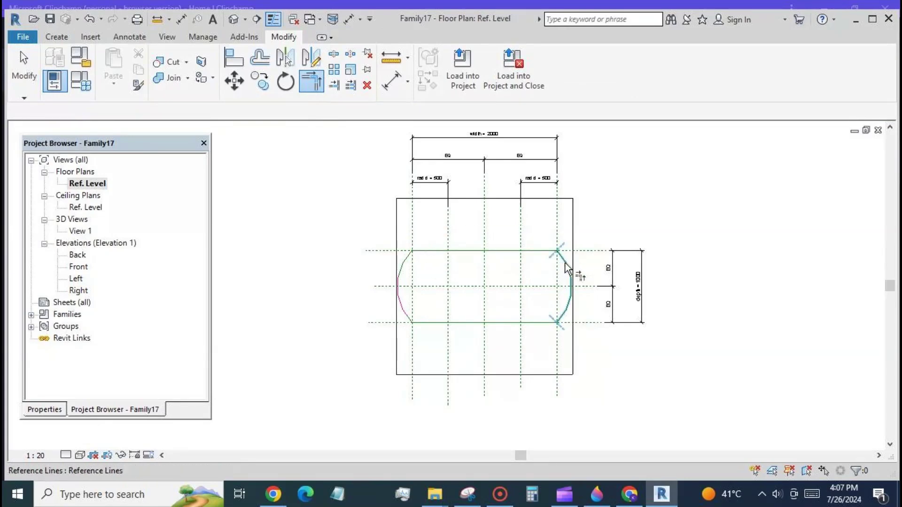
click(568, 268)
click(564, 320)
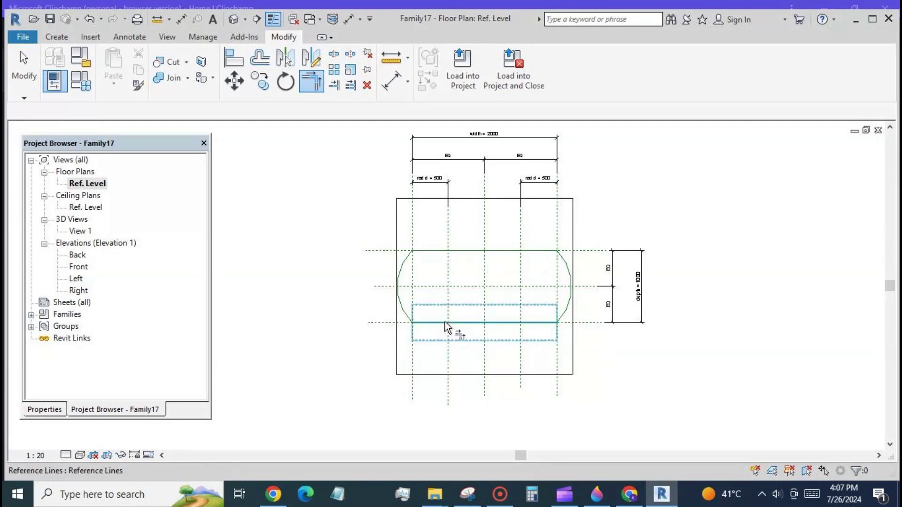
- Draw two vertical inner reference planes crossing the niche, left and right of centre
click(406, 316)
key(Escape)
key(Escape)
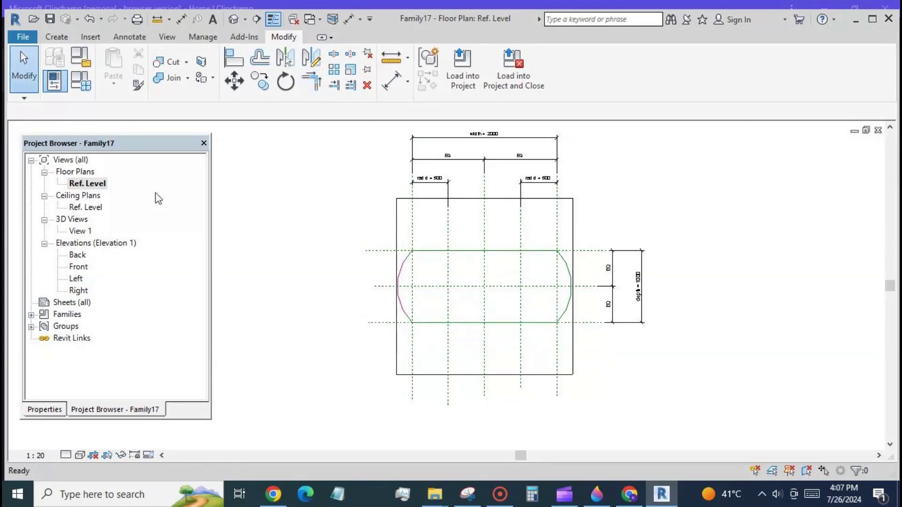
scroll(312, 229, down, 1)
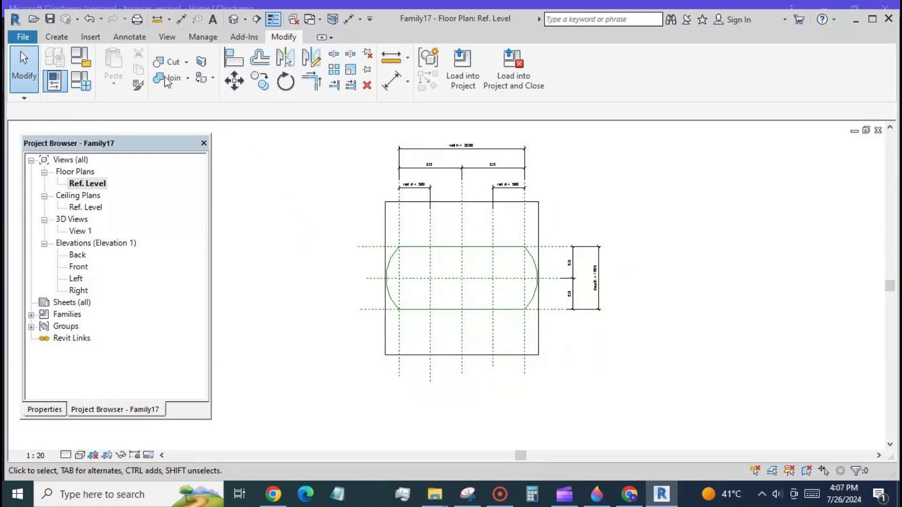
click(52, 37)
click(769, 66)
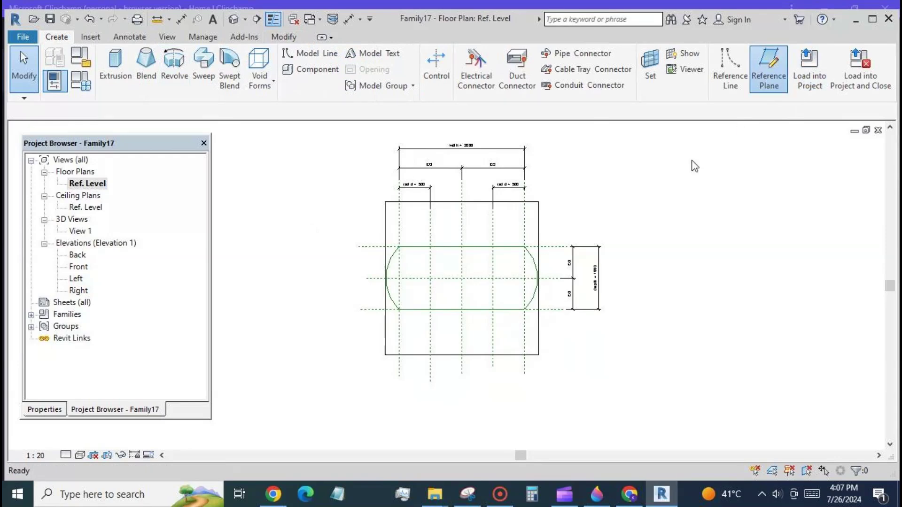
click(444, 227)
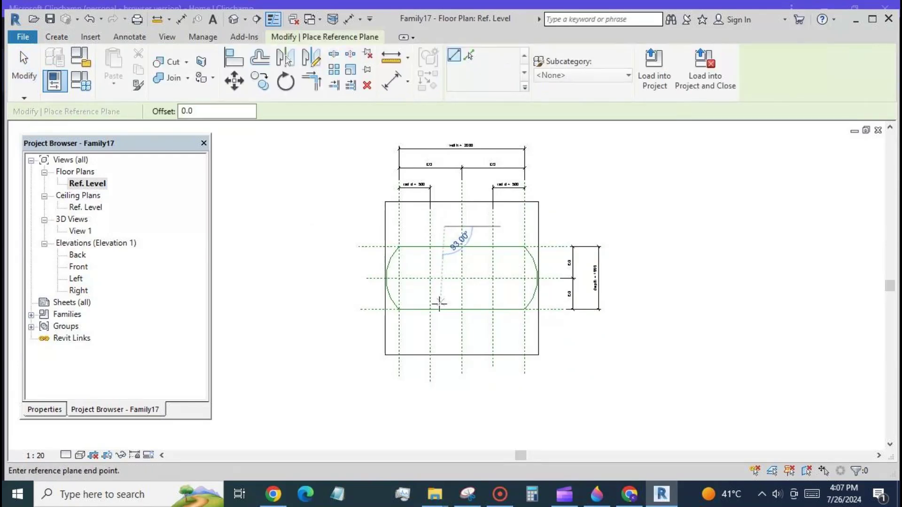
click(444, 332)
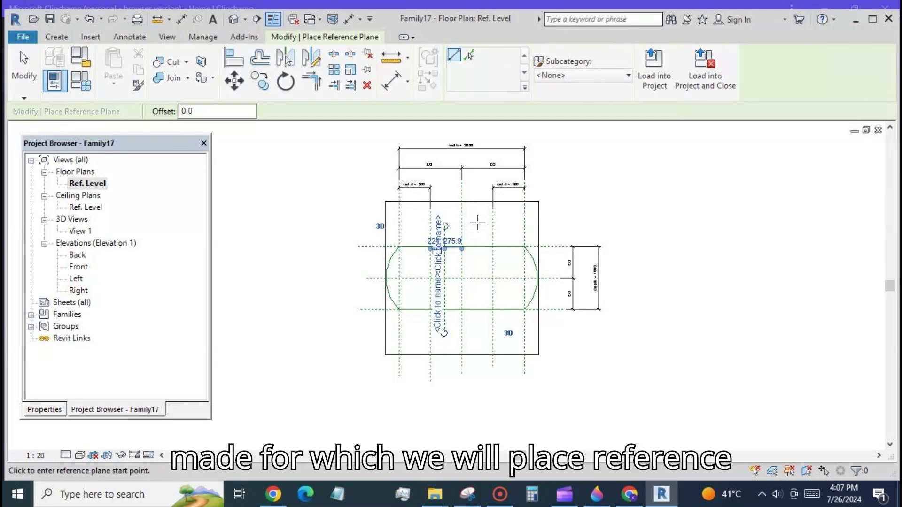
click(476, 223)
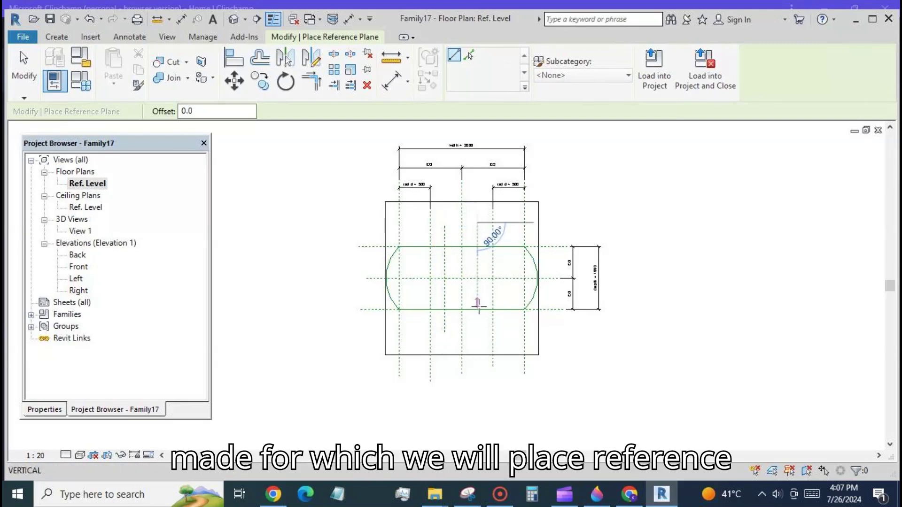
click(477, 331)
- Draw upper and lower horizontal inner reference planes across the niche
click(440, 258)
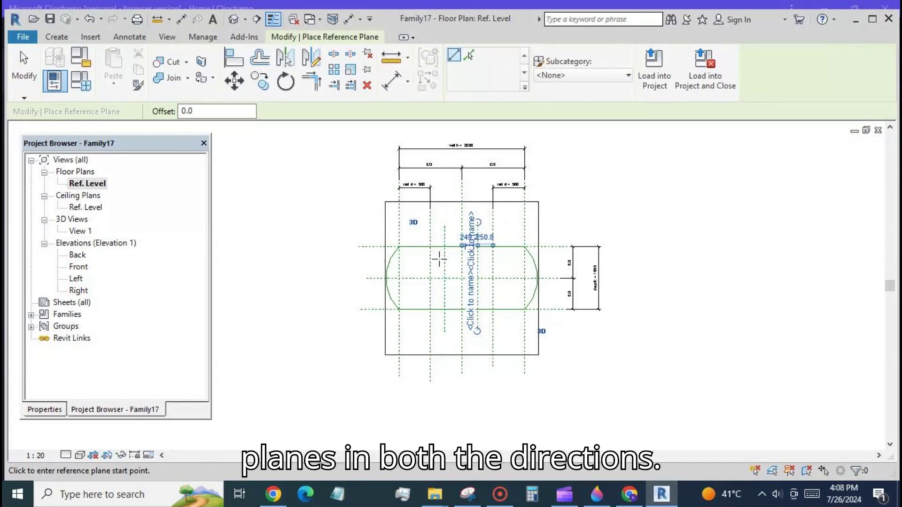
click(501, 259)
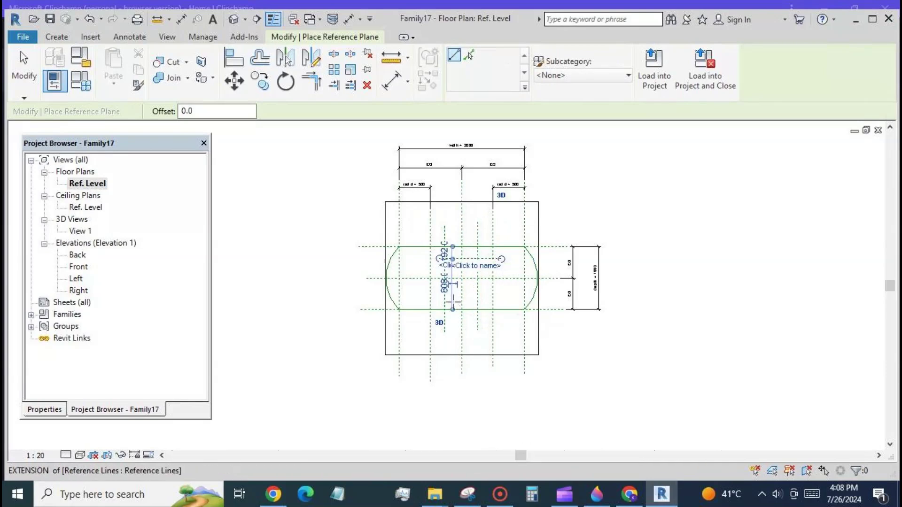
click(432, 295)
click(512, 296)
click(24, 74)
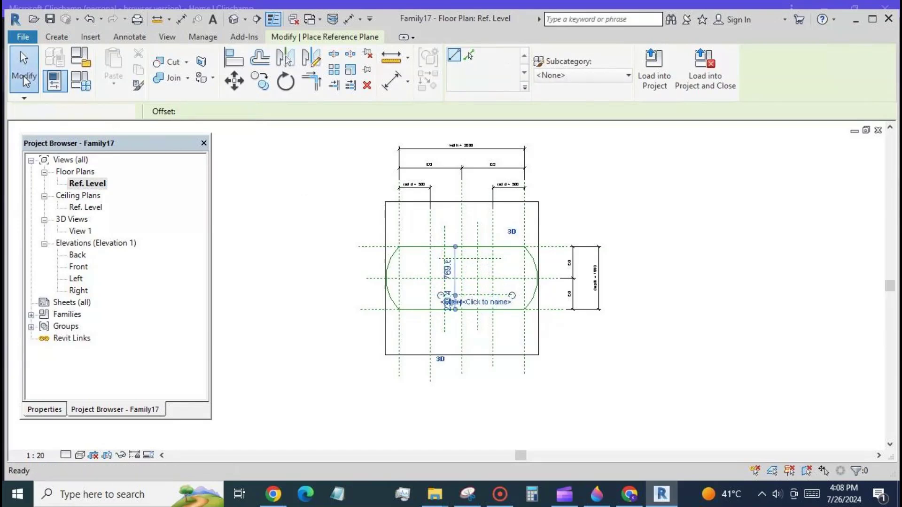
- Dimension the inner vertical planes through the centre plane, set EQ, and add an overall width dimension
click(386, 91)
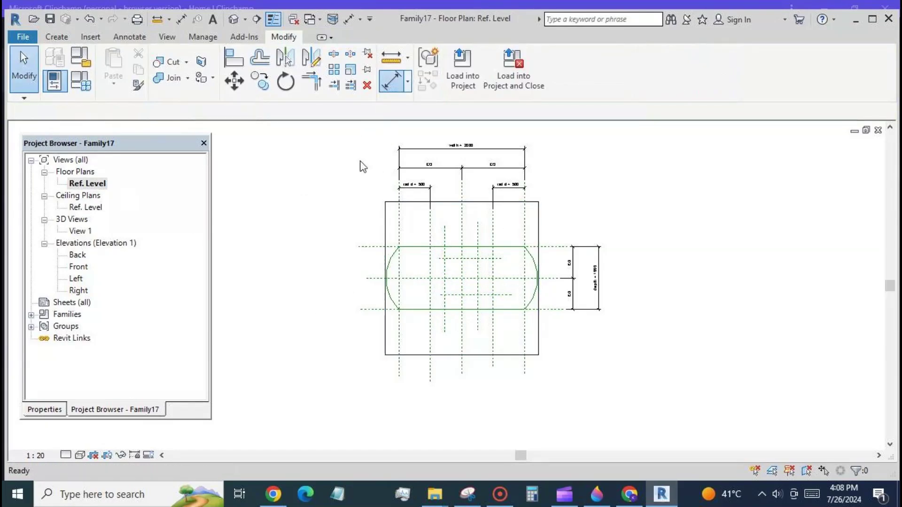
click(444, 267)
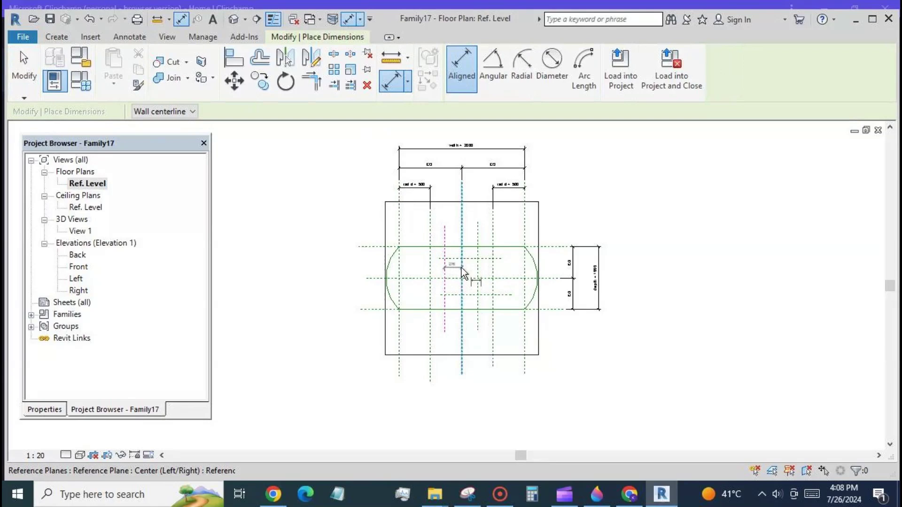
click(462, 265)
click(478, 269)
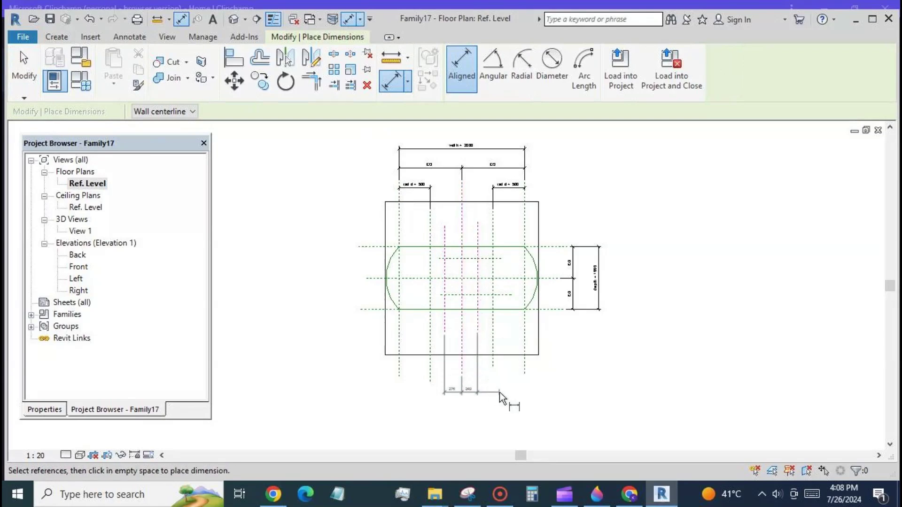
click(500, 392)
click(462, 377)
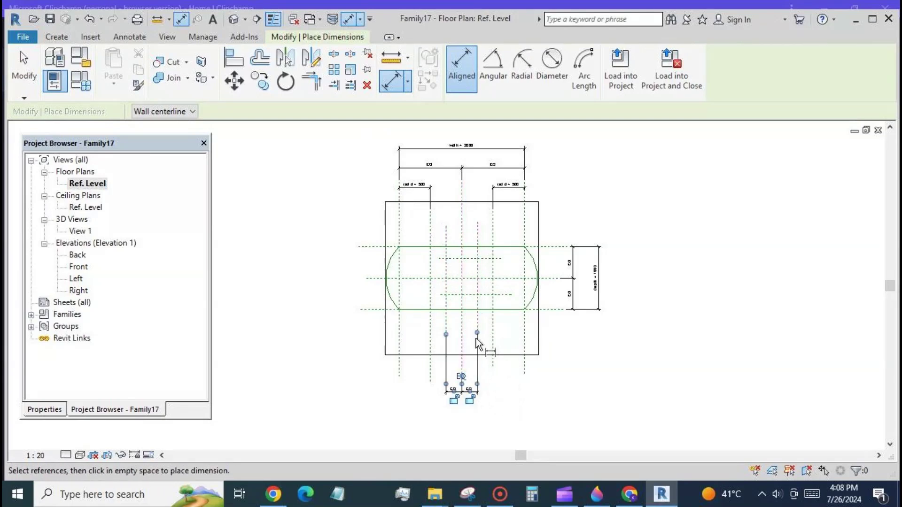
click(447, 312)
click(478, 312)
click(504, 417)
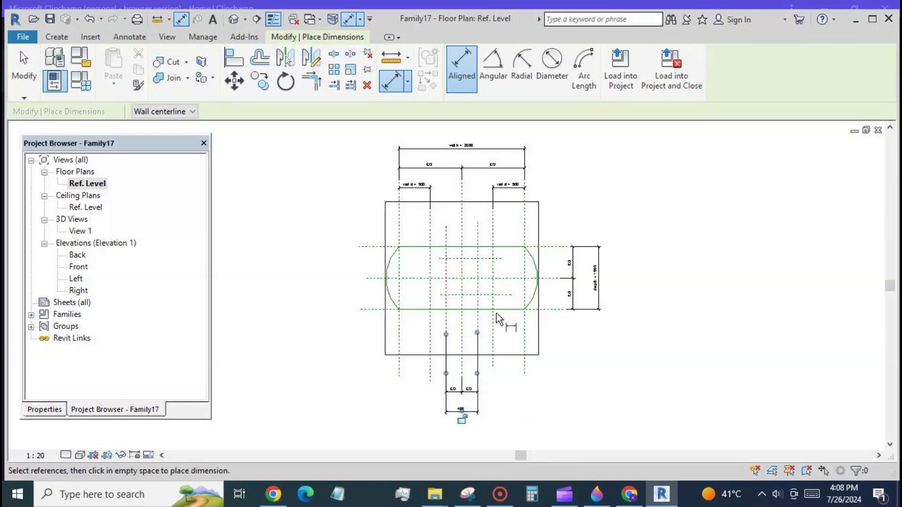
- Dimension the horizontal inner planes through the centre plane and add an overall depth dimension at the right
click(489, 295)
click(492, 278)
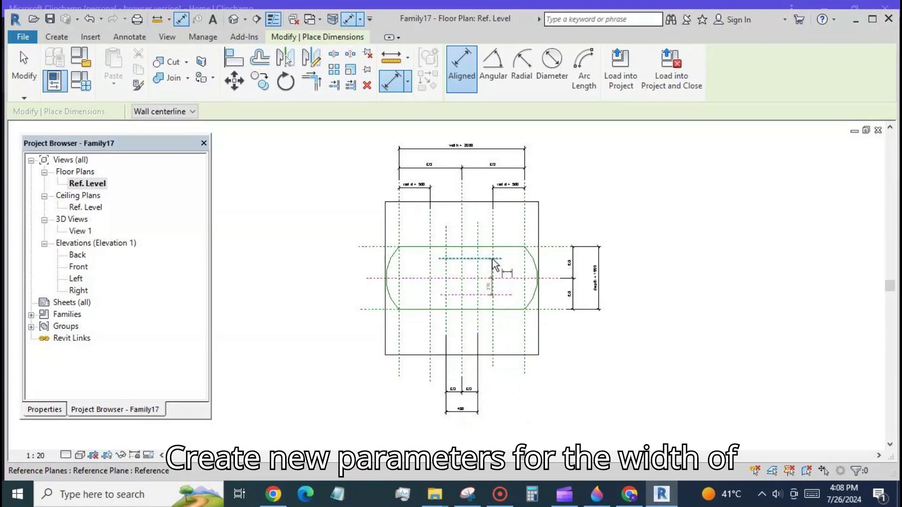
click(489, 258)
click(635, 238)
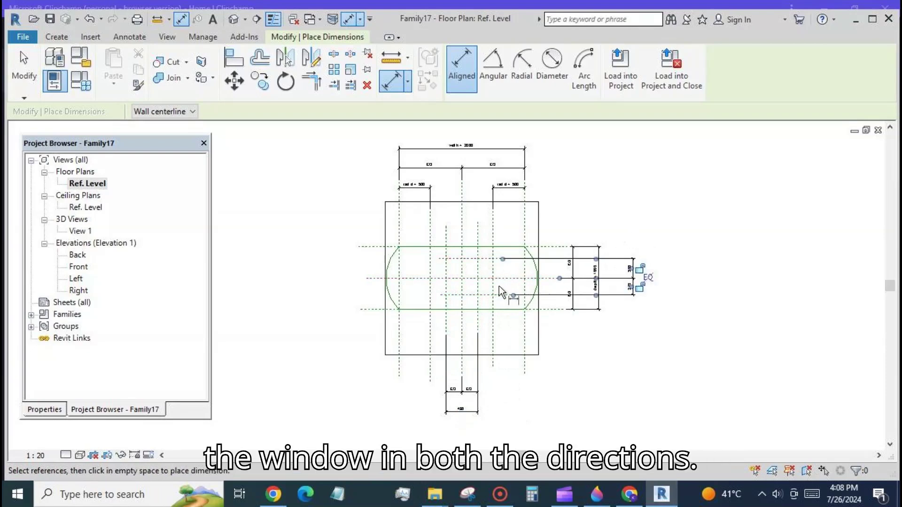
click(488, 294)
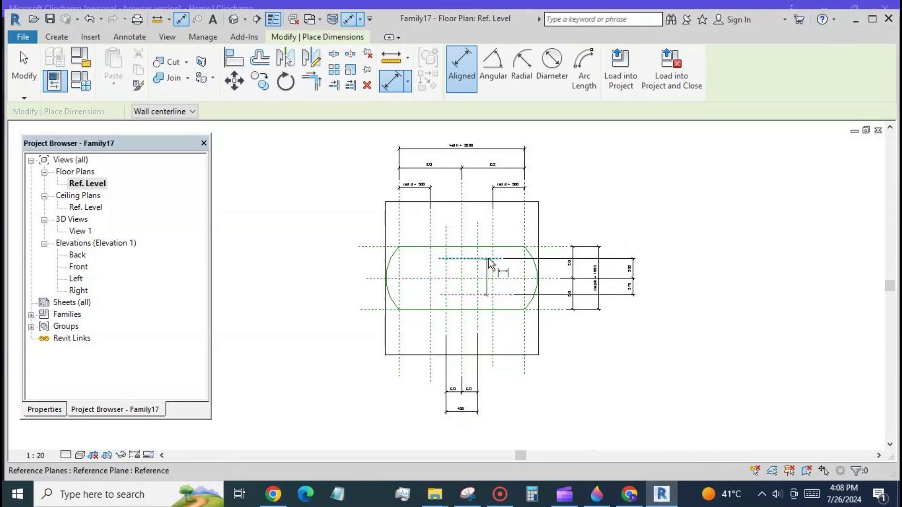
click(491, 259)
click(665, 238)
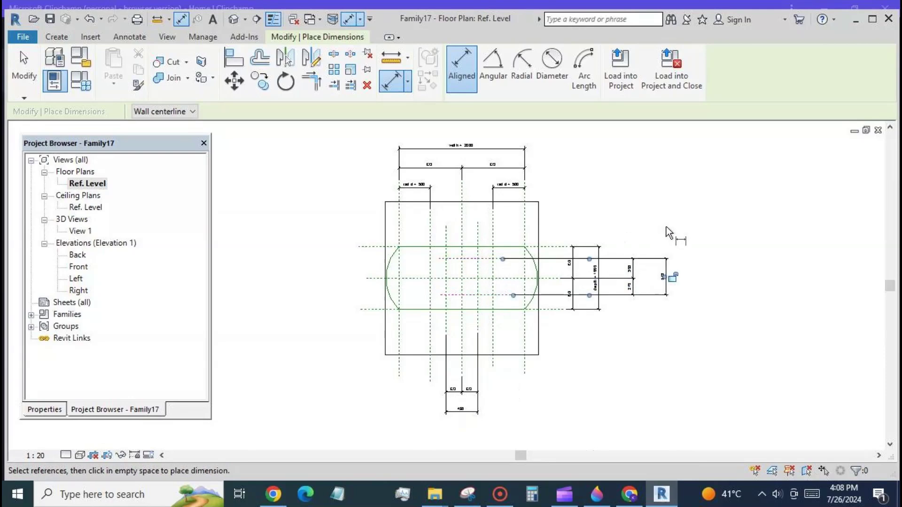
click(23, 92)
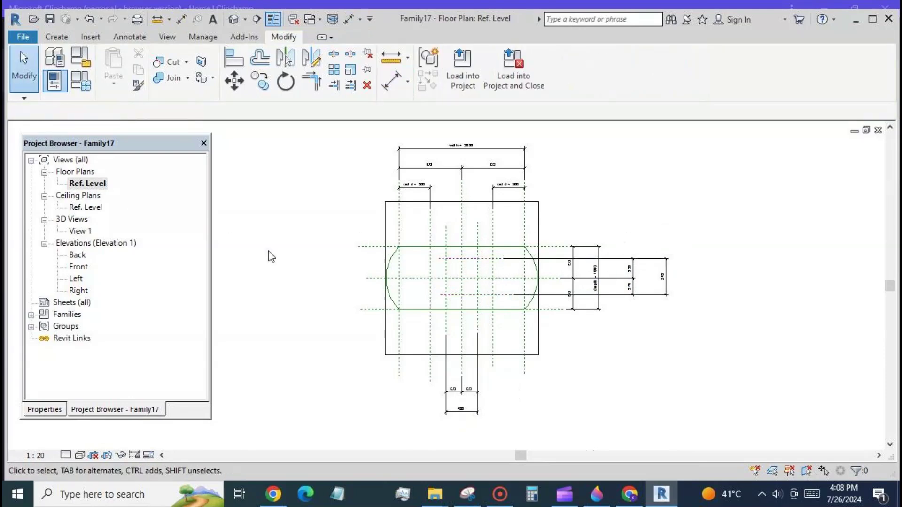
- Set the vertical three-plane dimension to EQ and select both overall inner dimensions
click(635, 285)
click(640, 278)
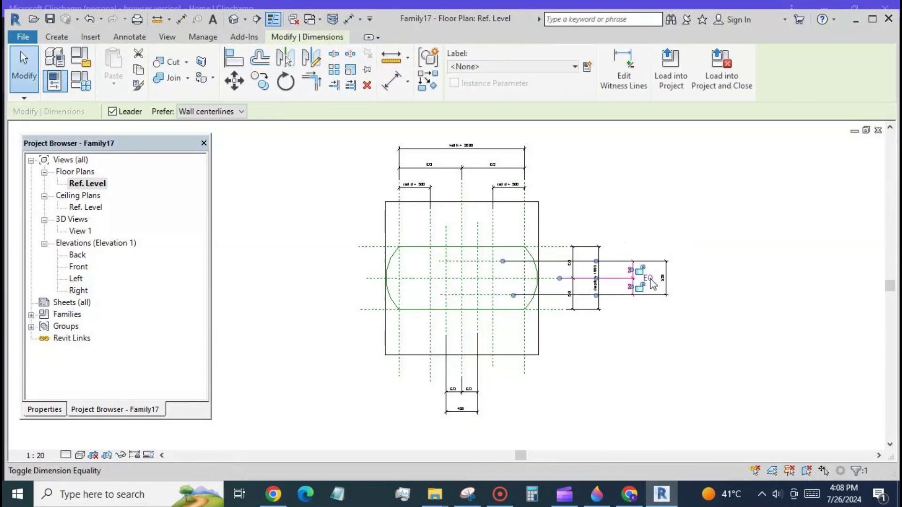
click(643, 346)
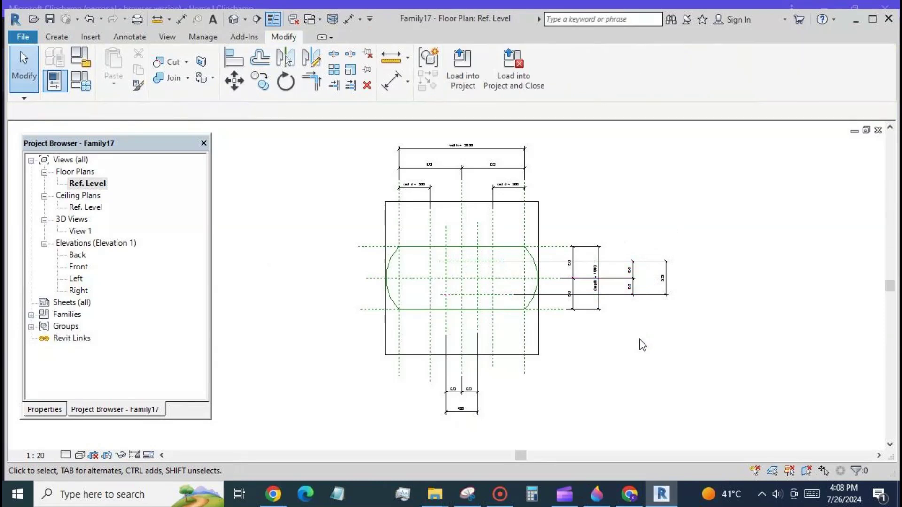
click(468, 412)
ctrl+click(669, 288)
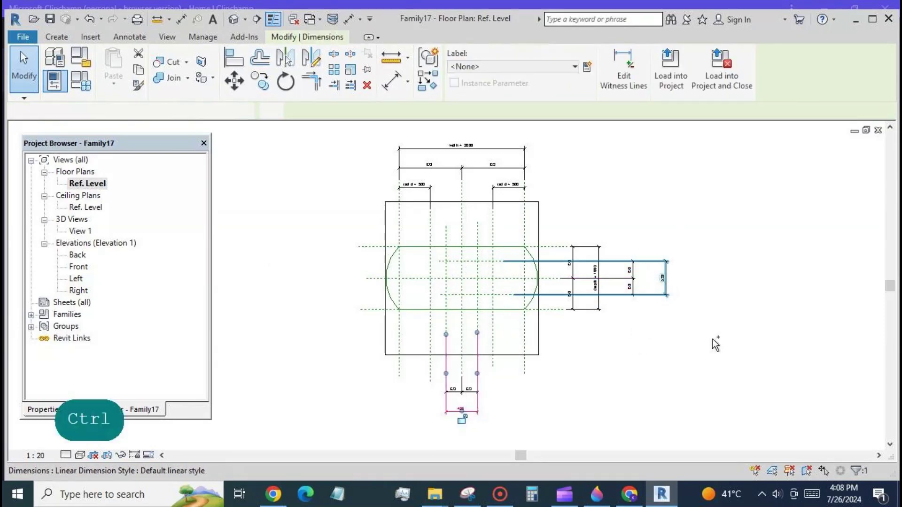
- Label both overall inner dimensions with new type parameter 'wid in', reading 498
click(586, 66)
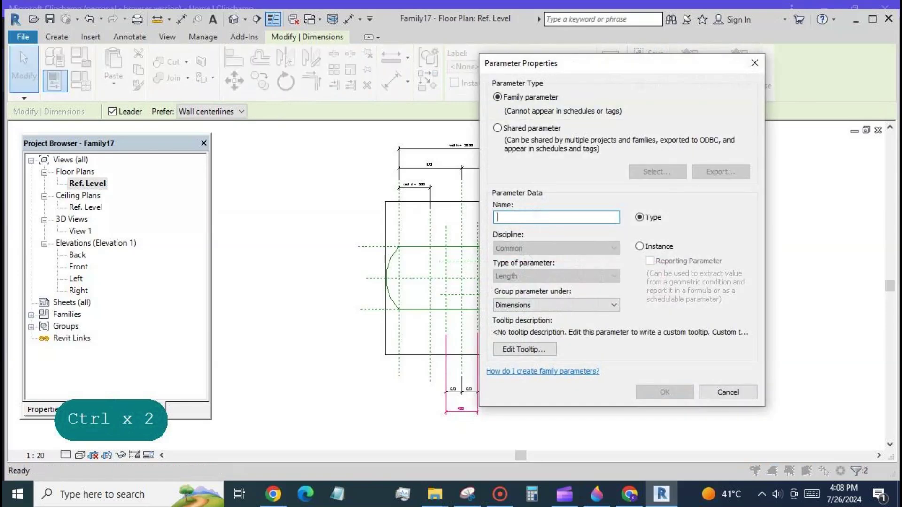
text(wi)
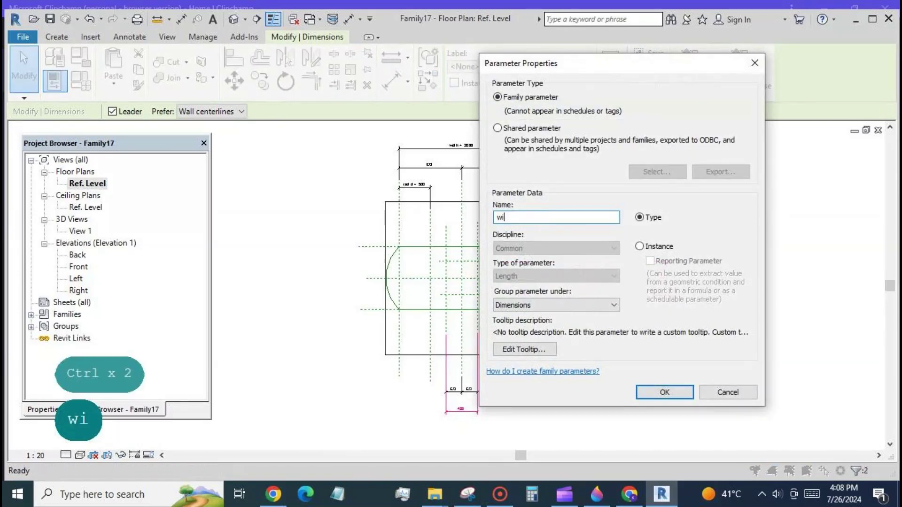
text(d in)
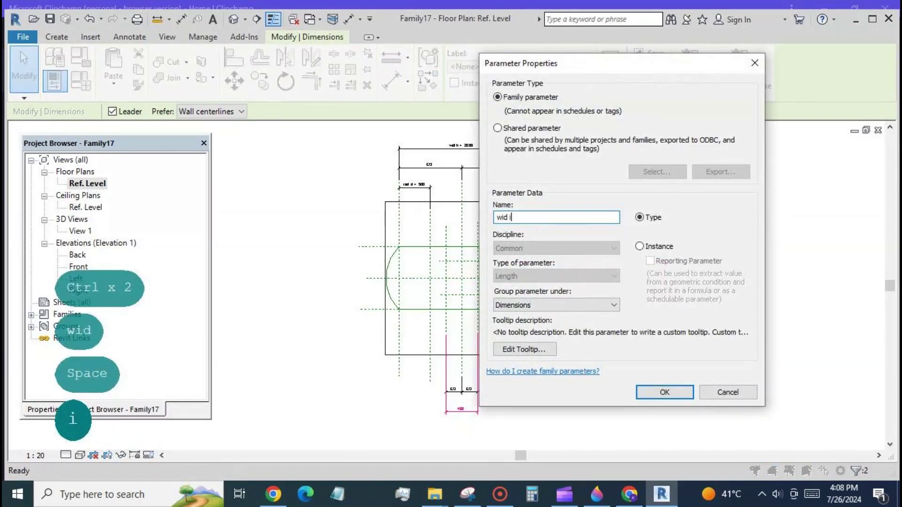
click(664, 392)
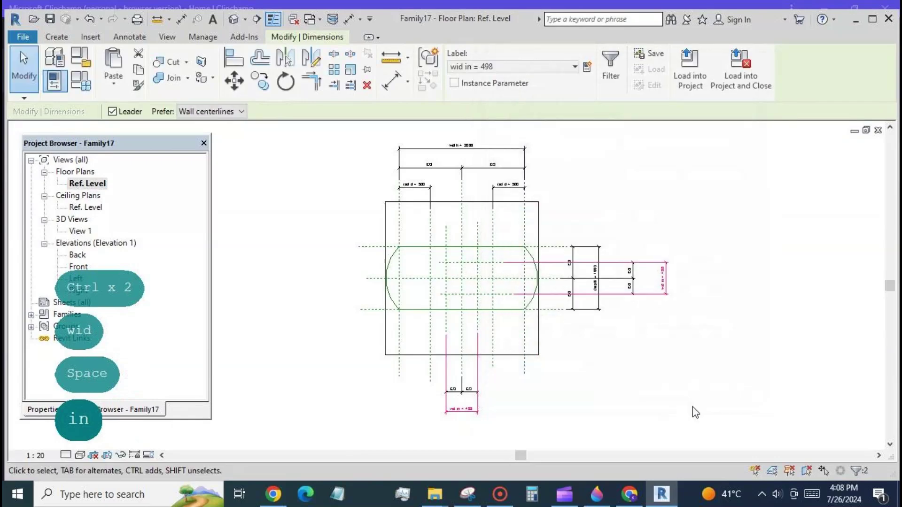
click(691, 372)
scroll(724, 243, down, 1)
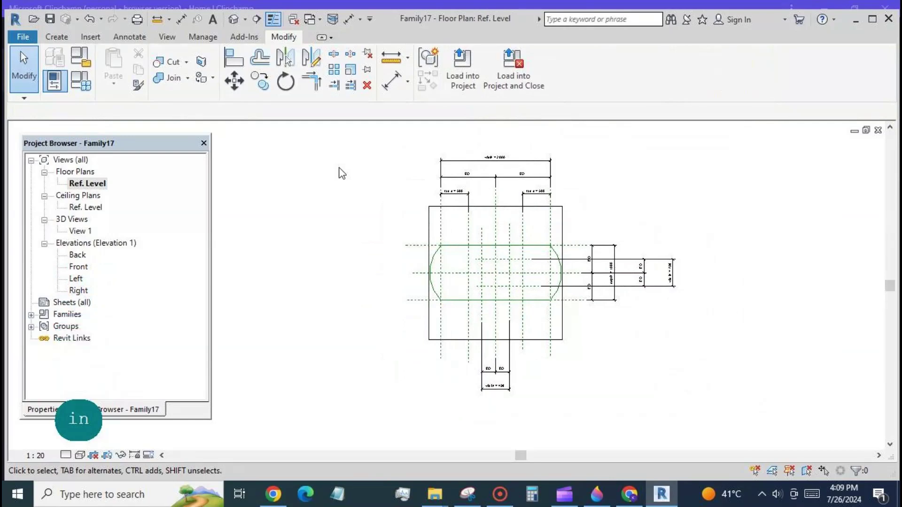
- Draw a rectangle of reference lines between the inner plane intersections
key(r)
key(p)
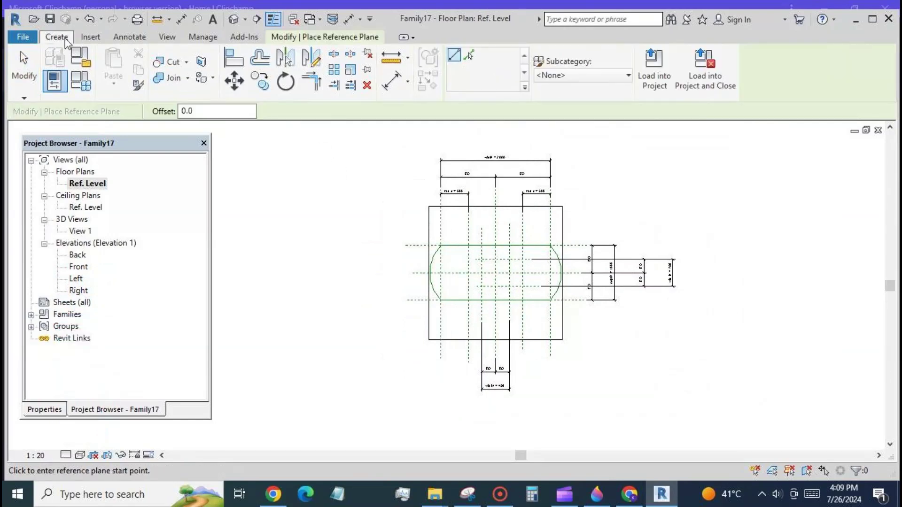
click(730, 71)
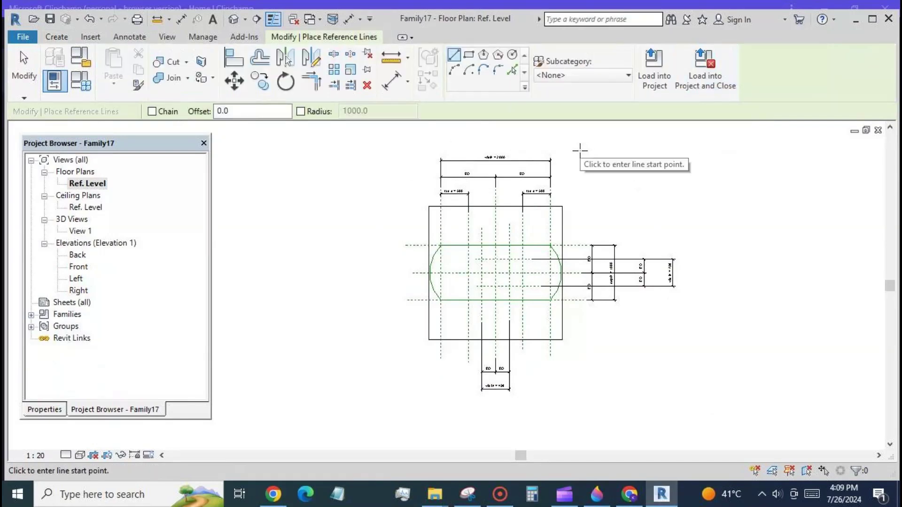
scroll(506, 271, up, 3)
click(447, 232)
click(469, 56)
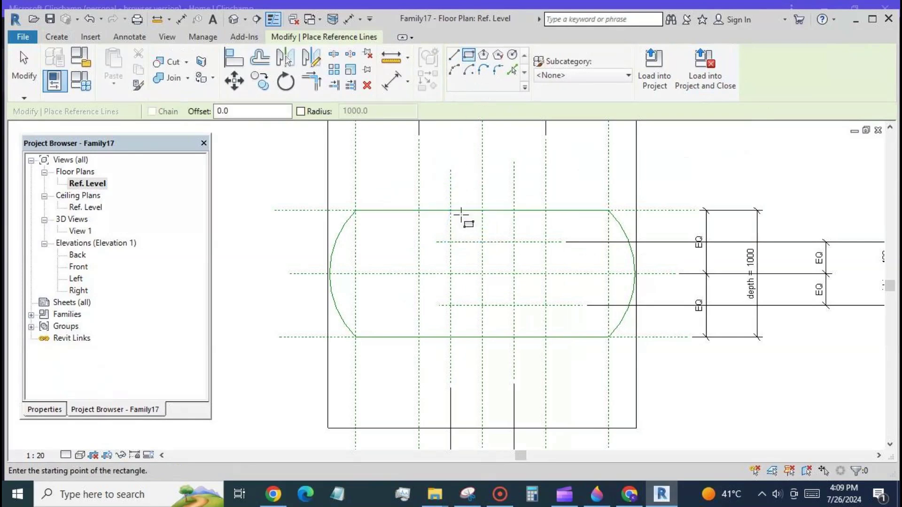
click(452, 243)
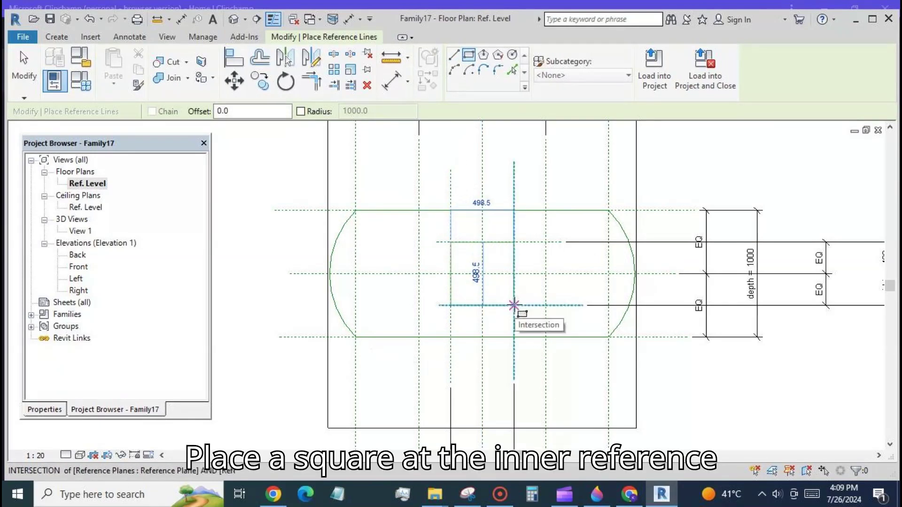
click(514, 305)
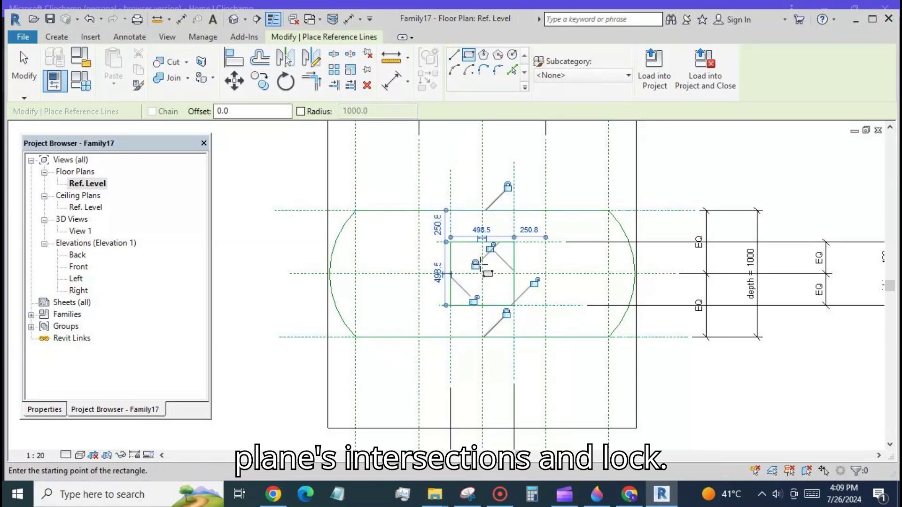
- Lock the rectangle's right and lower sides to their reference planes
click(534, 282)
click(475, 300)
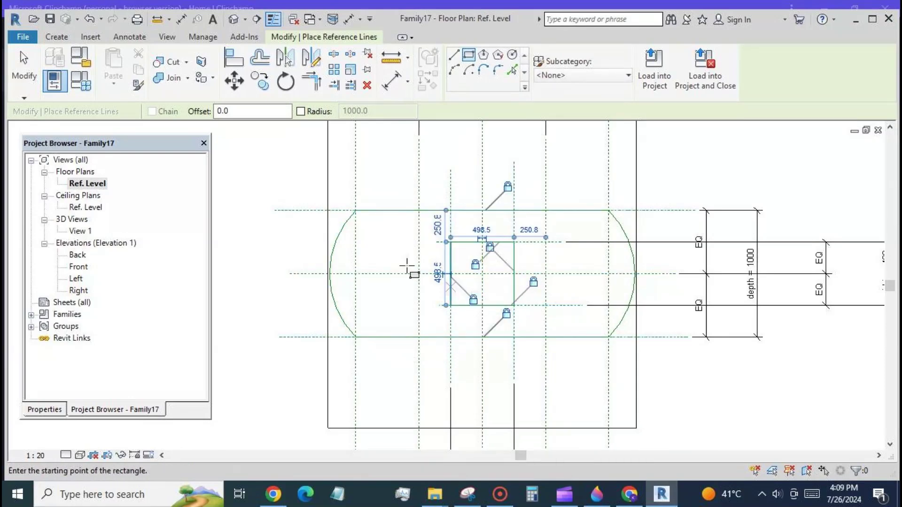
click(28, 75)
scroll(505, 232, down, 2)
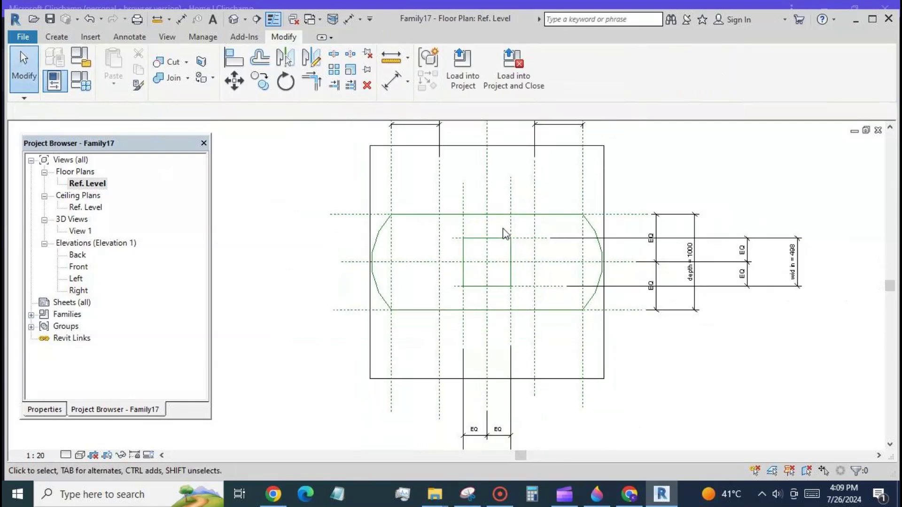
scroll(505, 233, down, 1)
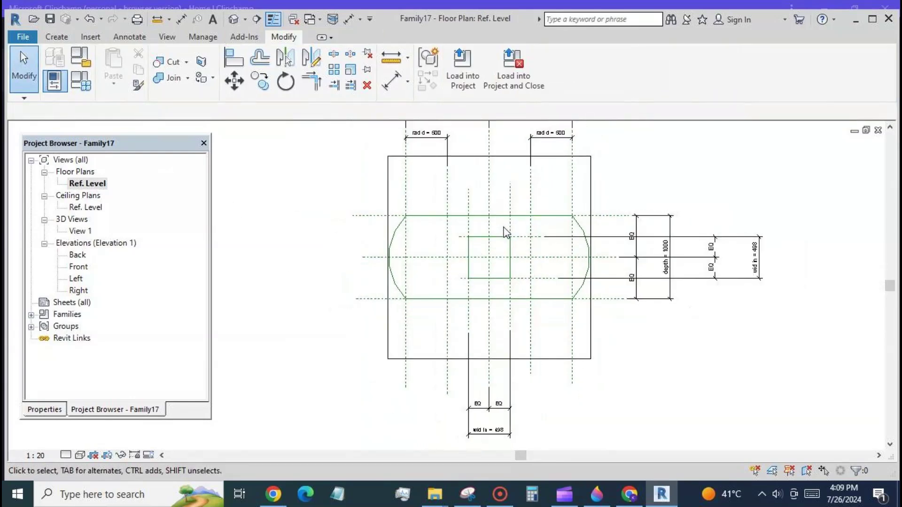
scroll(505, 232, down, 1)
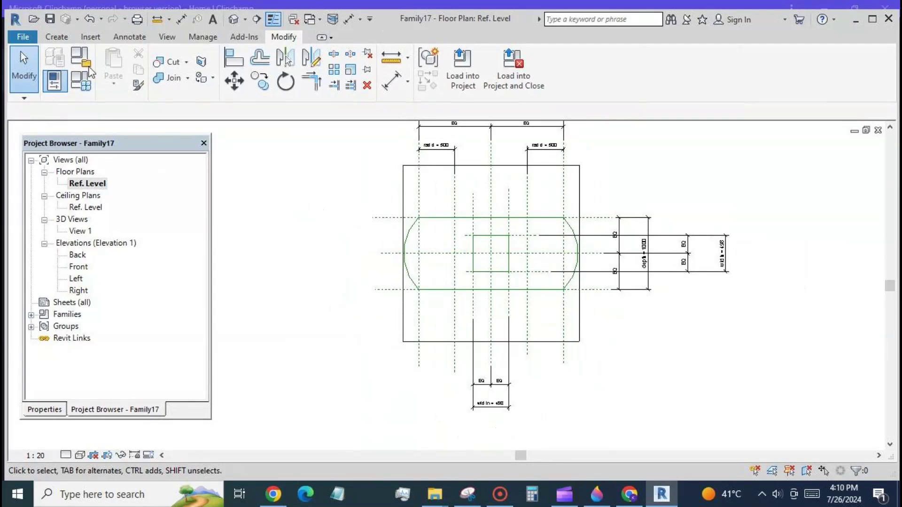
- Start a blend and pick the top and bottom lines and both arcs as its base outline
click(57, 37)
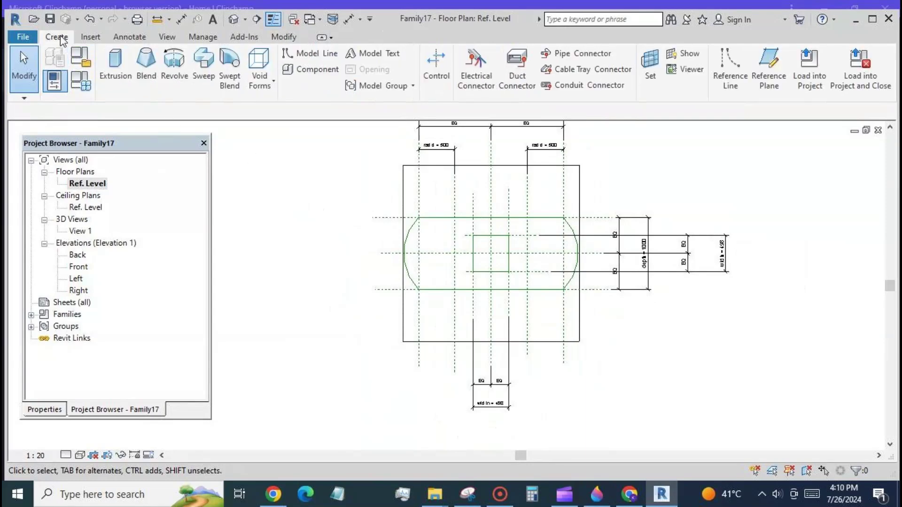
click(146, 63)
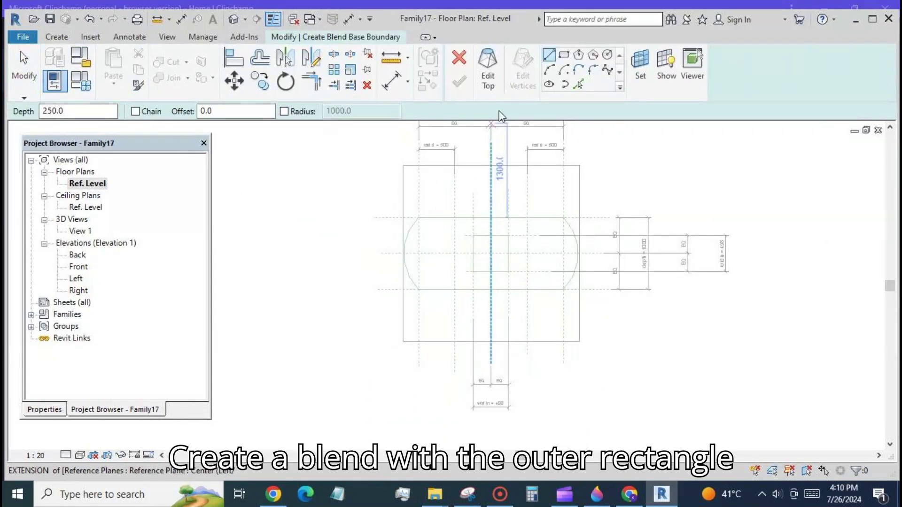
click(579, 84)
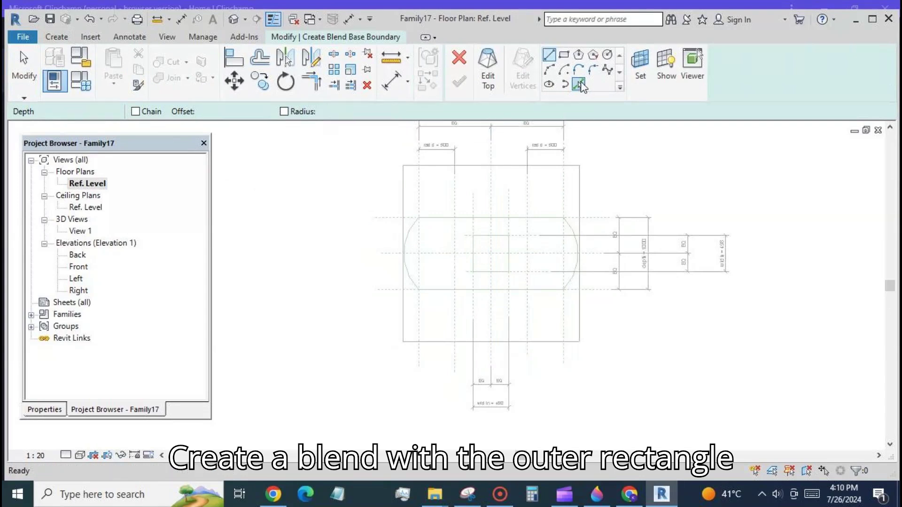
click(548, 218)
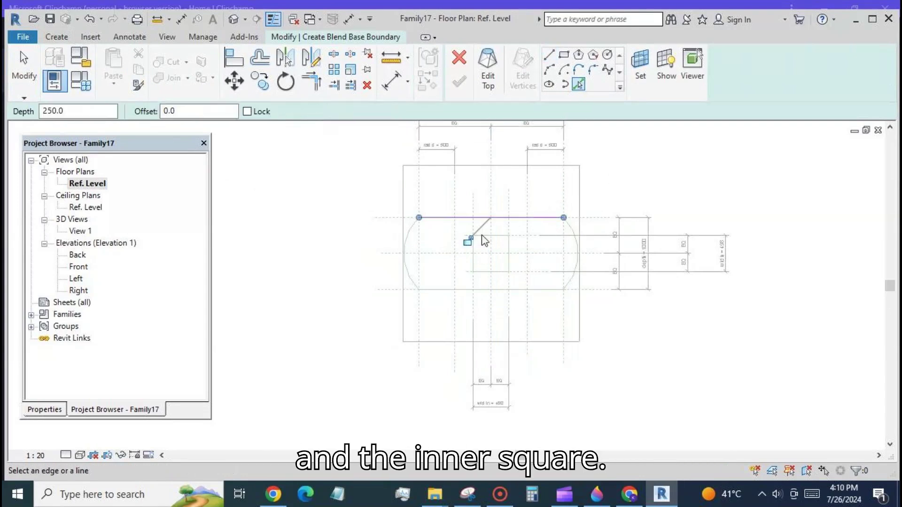
click(405, 254)
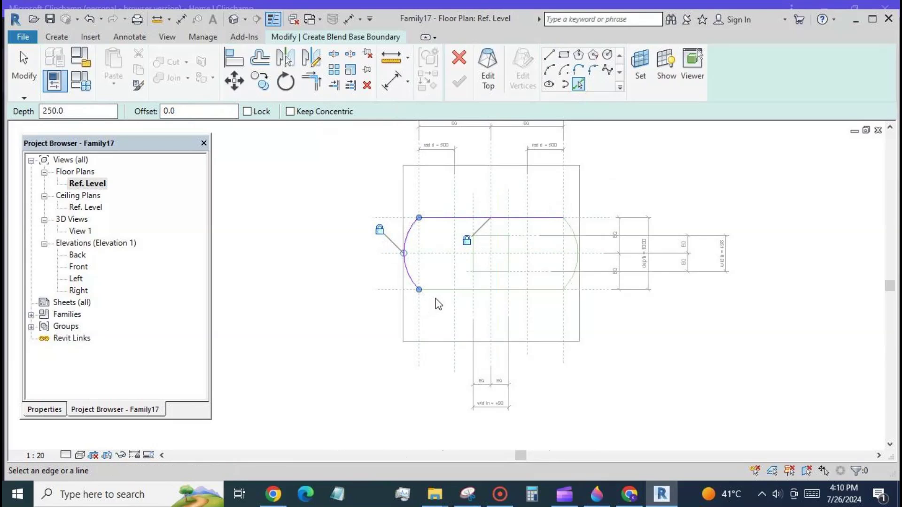
click(441, 289)
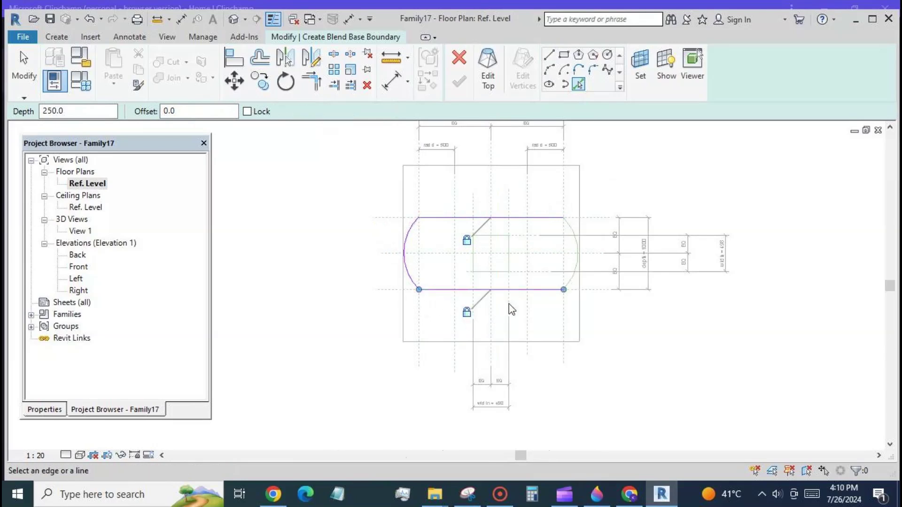
click(577, 270)
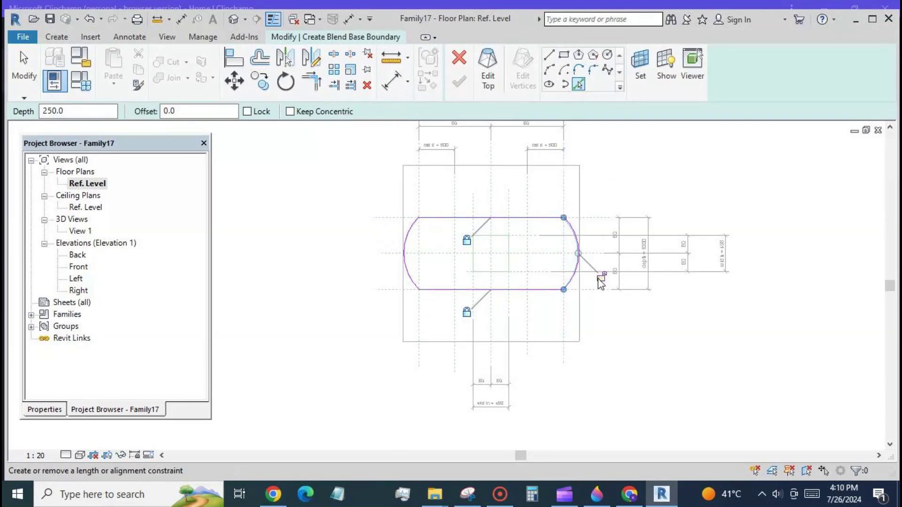
- Make the blend top from the inner rectangle's reference lines, locking its right and bottom edges
click(487, 76)
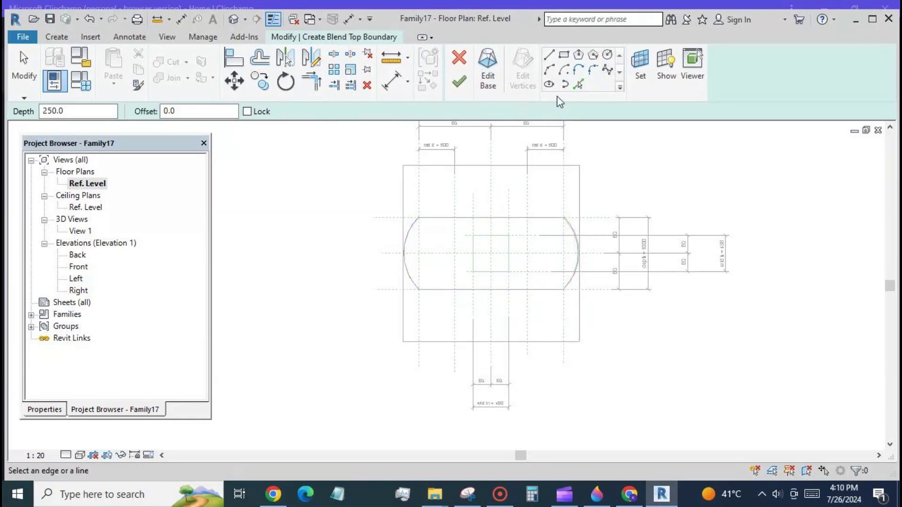
click(579, 85)
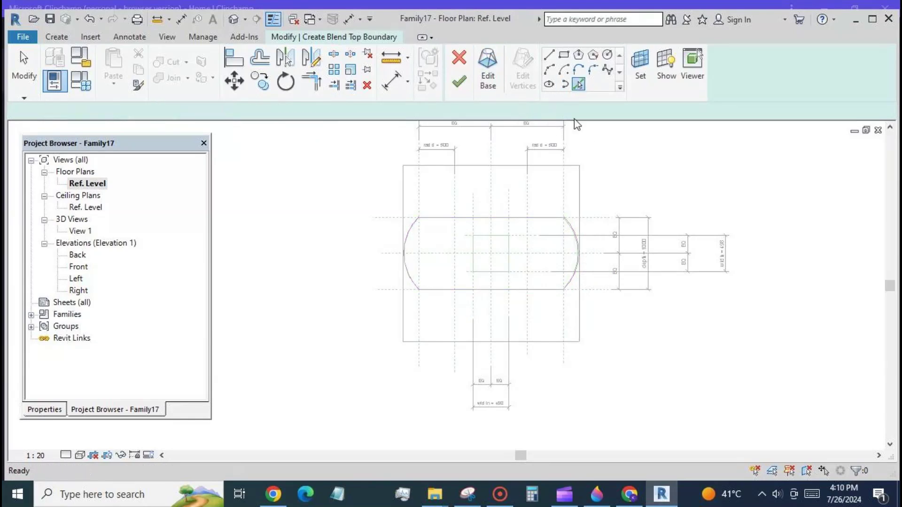
click(497, 235)
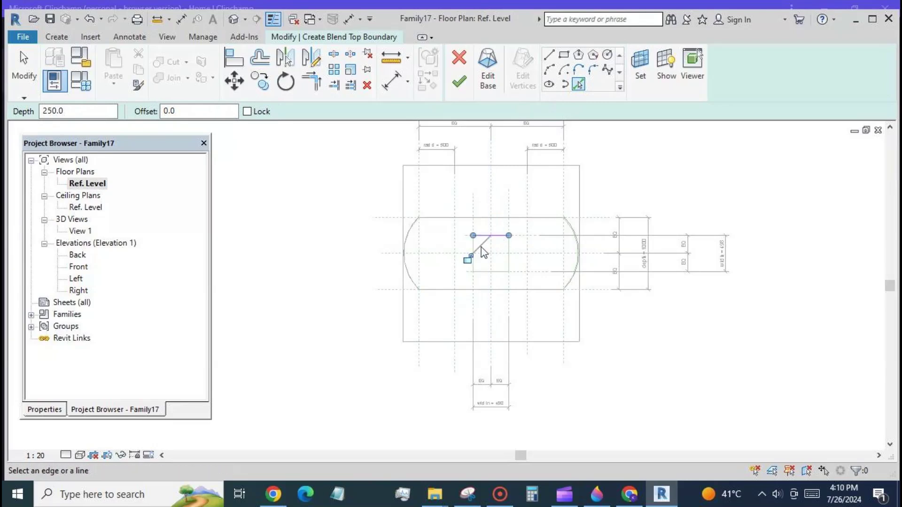
click(512, 265)
click(495, 272)
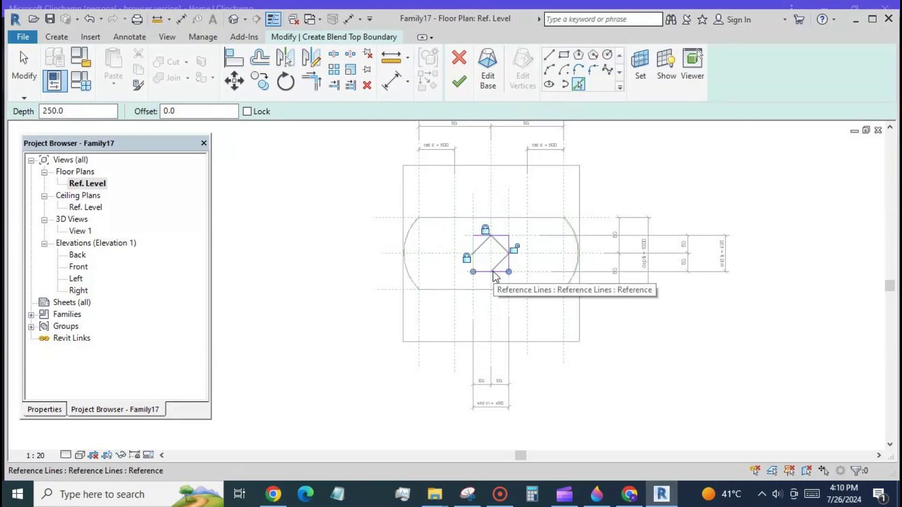
click(516, 249)
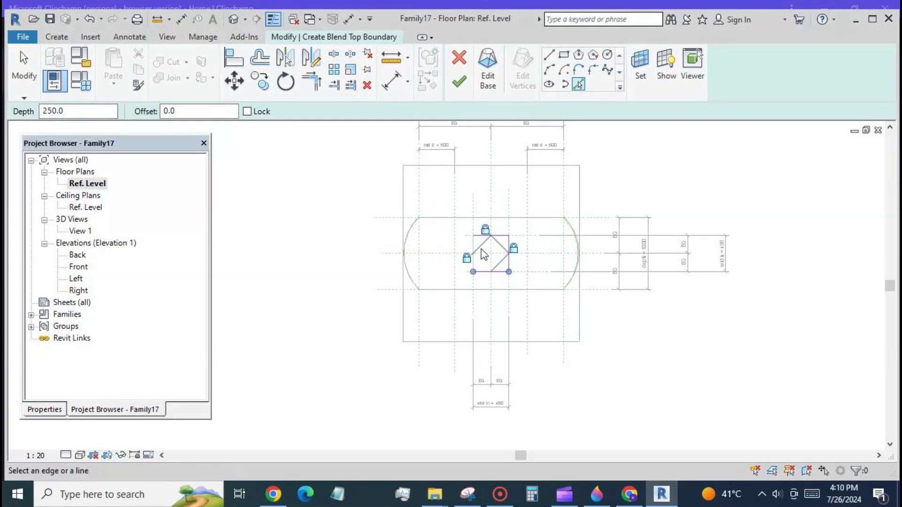
click(496, 277)
- Finish the blend, open the default 3D view, and orbit to a near-front view
click(459, 82)
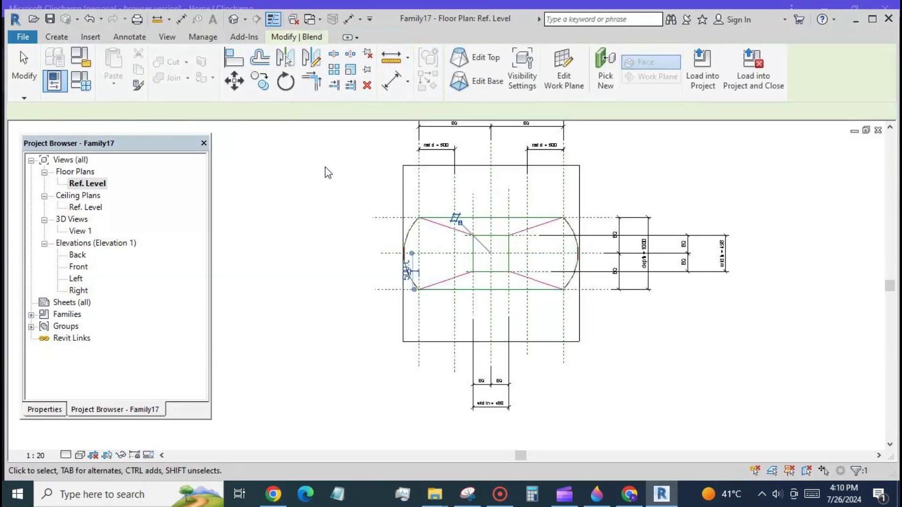
click(234, 19)
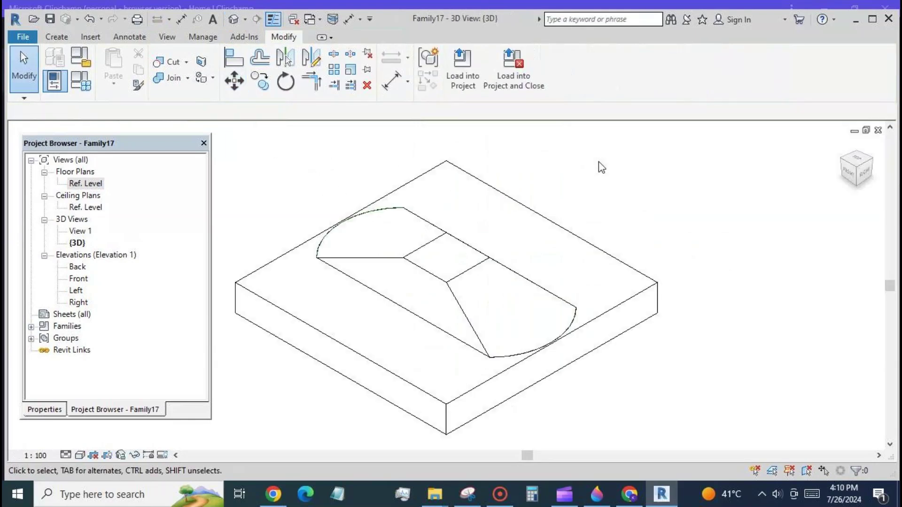
scroll(600, 160, down, 3)
shift+middle_drag(514, 363, 578, 289)
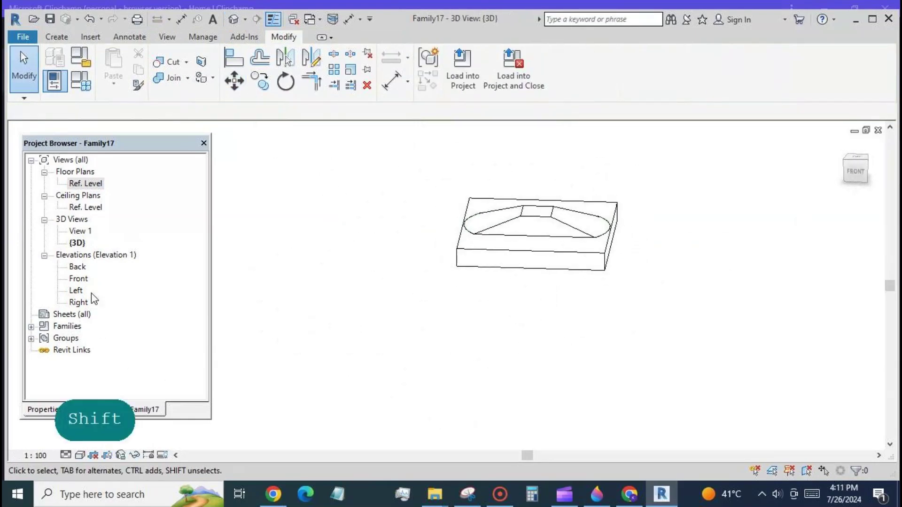
- In the Front elevation, draw a horizontal reference plane below the host slab
double_click(78, 279)
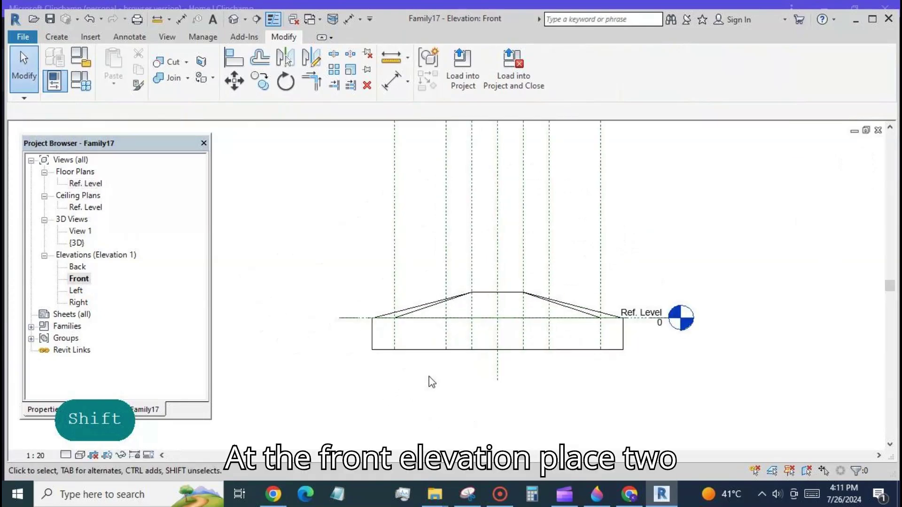
click(65, 42)
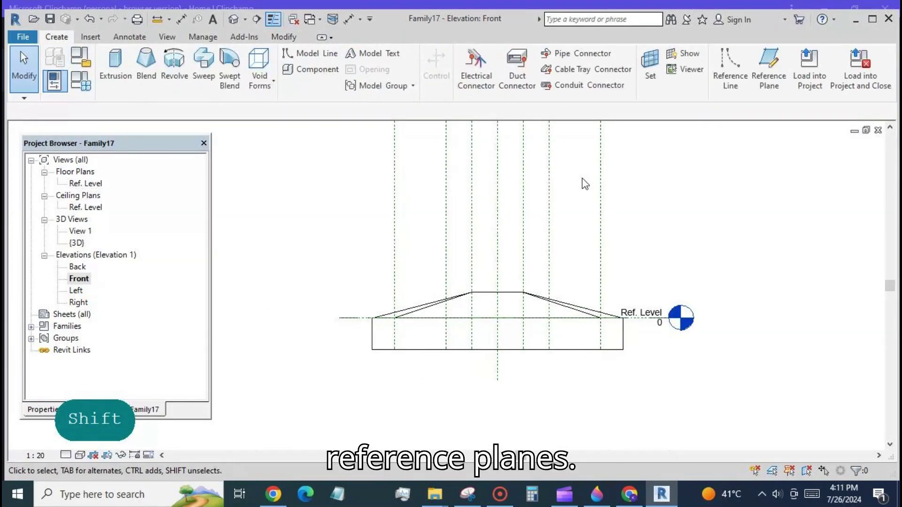
click(768, 64)
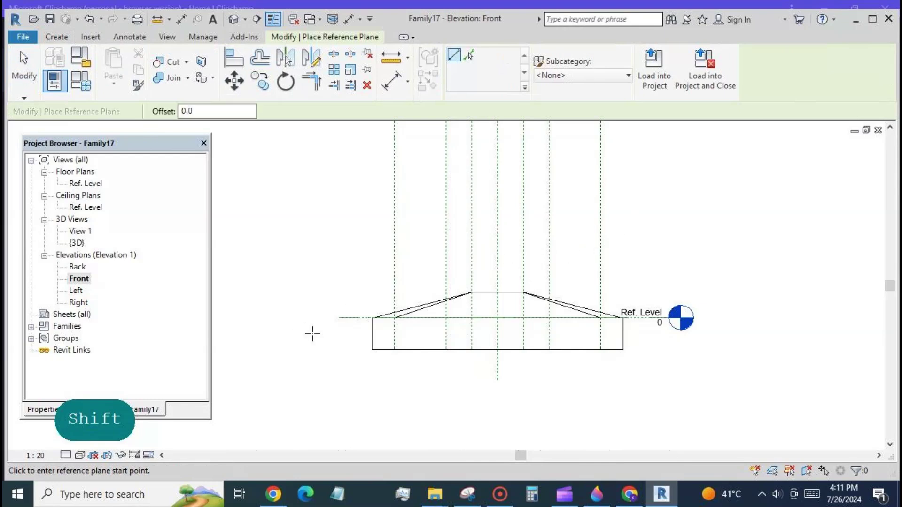
click(313, 361)
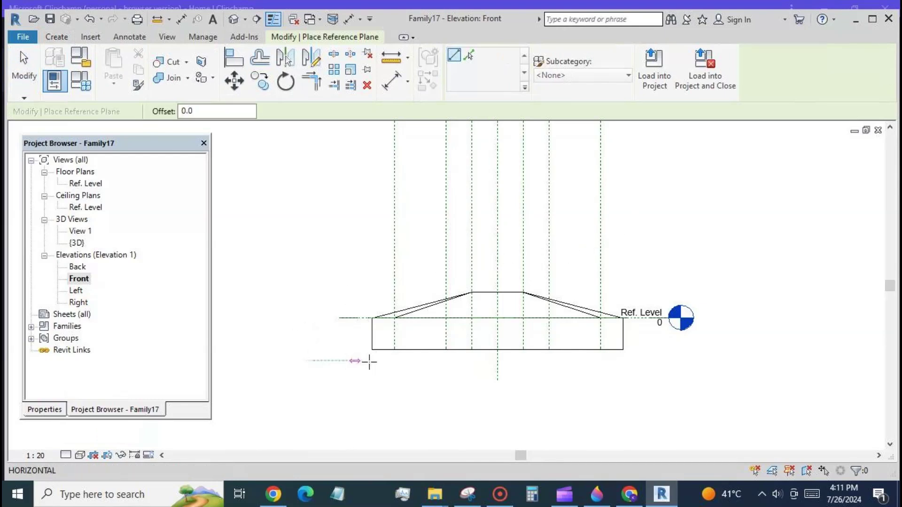
click(682, 361)
key(Escape)
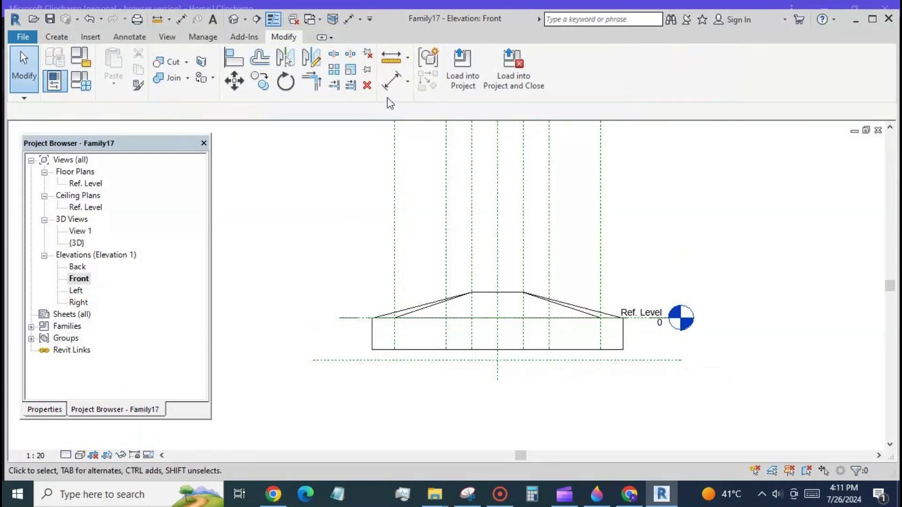
- Dimension the new reference plane 413 from Ref. Level
click(391, 80)
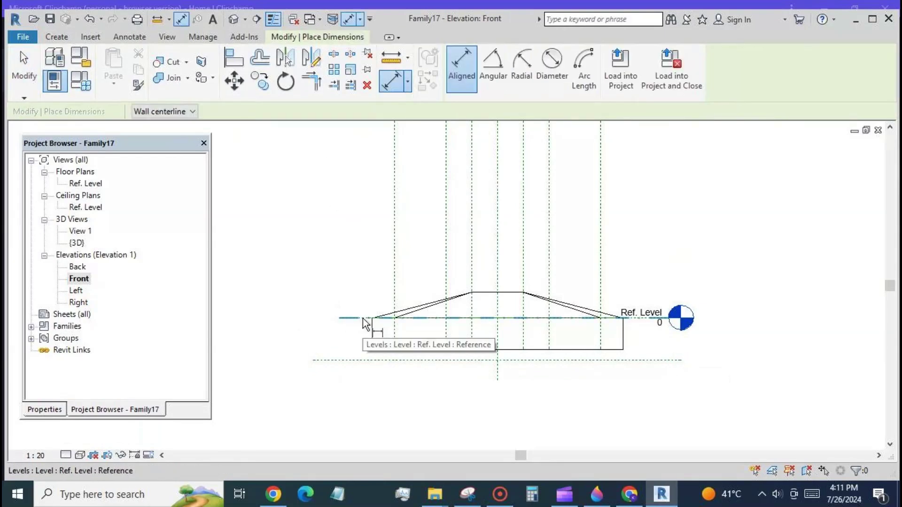
key(Tab)
click(362, 318)
click(338, 361)
click(317, 379)
click(22, 61)
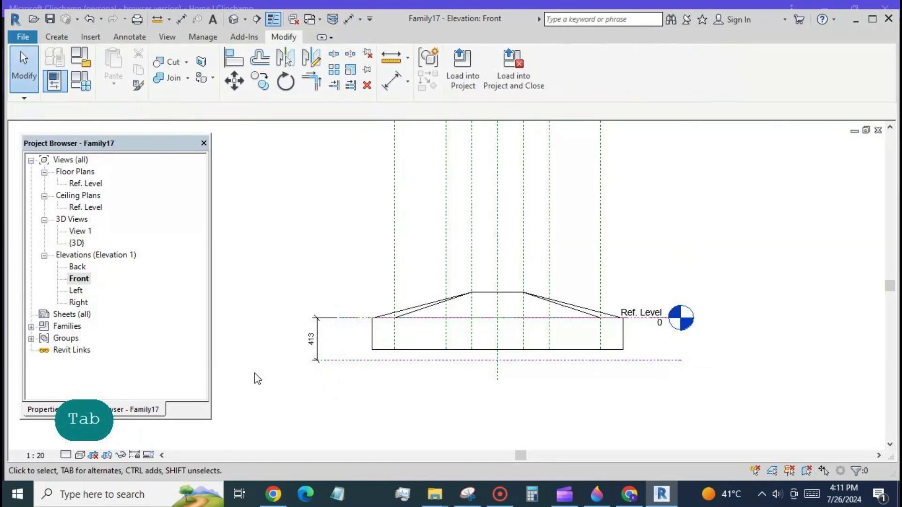
- Label the 413 dimension with a new type parameter 'wall th'
click(318, 352)
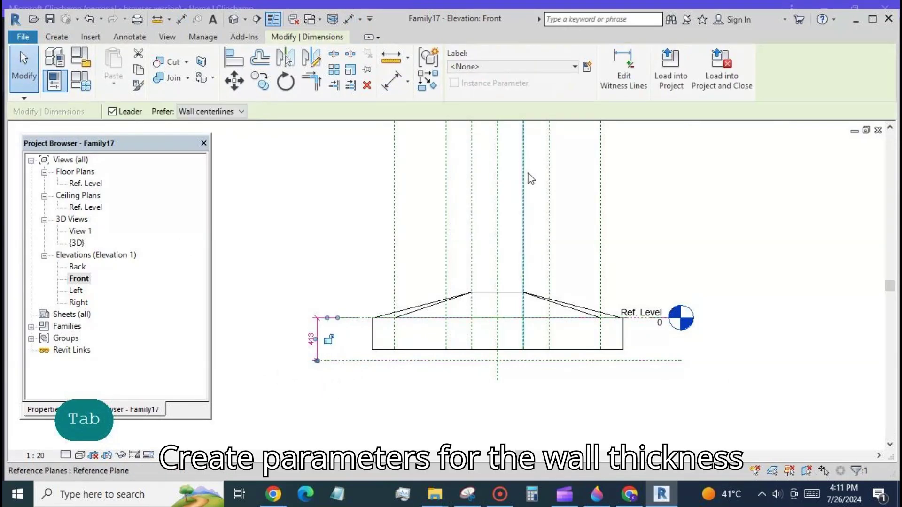
click(587, 66)
text(wall th)
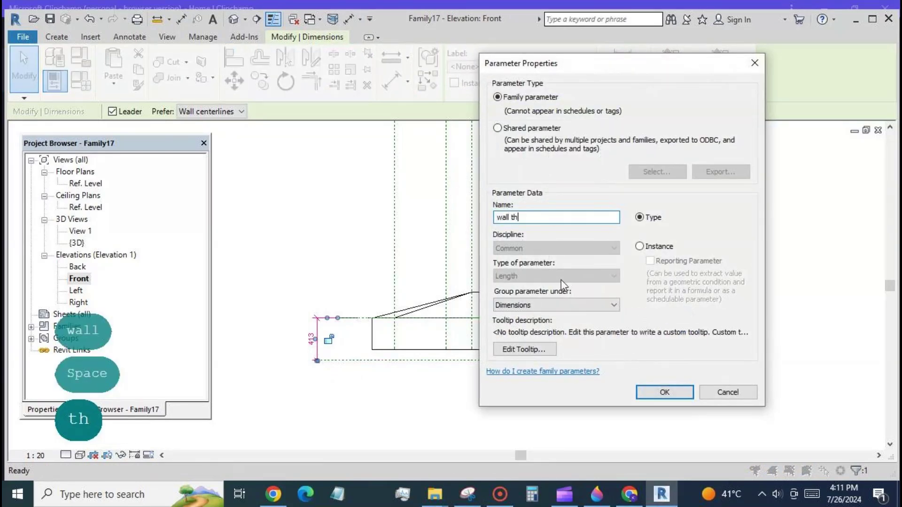
click(664, 393)
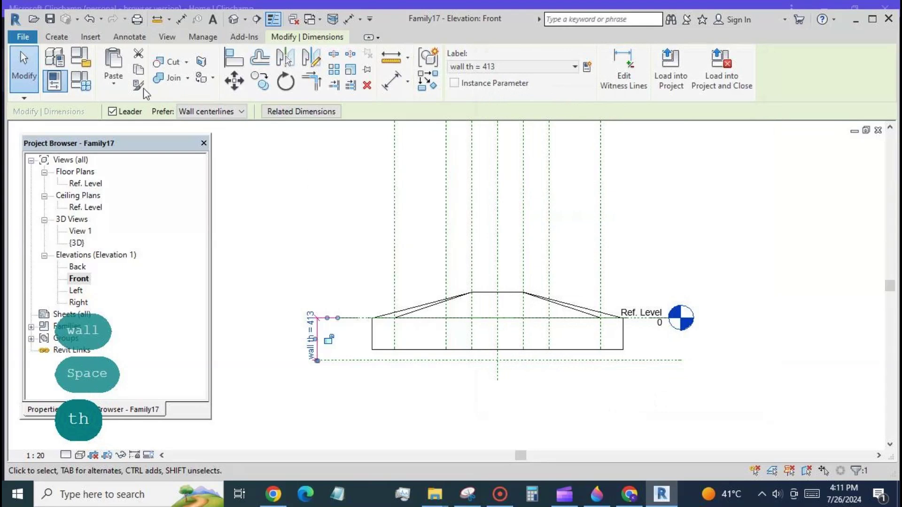
- Add a horizontal reference plane inside the wall and dimension it 144 from the upper reference
click(66, 37)
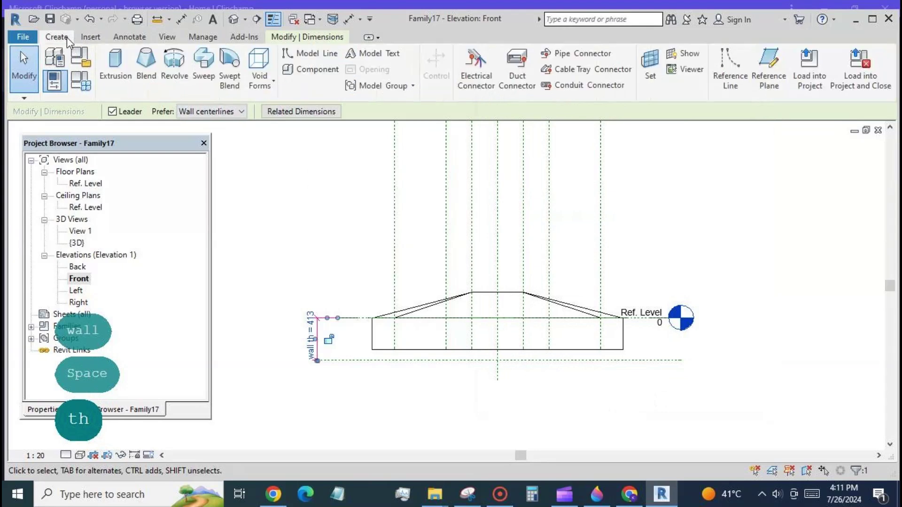
click(767, 73)
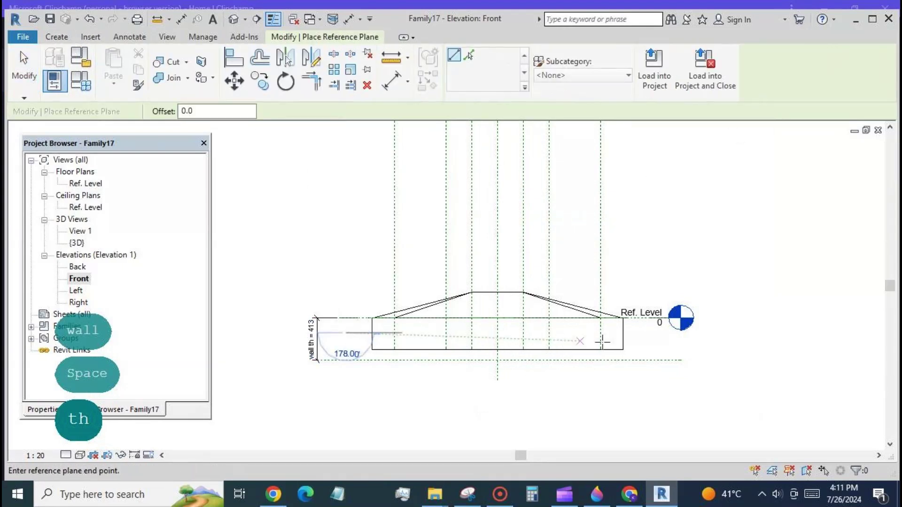
click(660, 333)
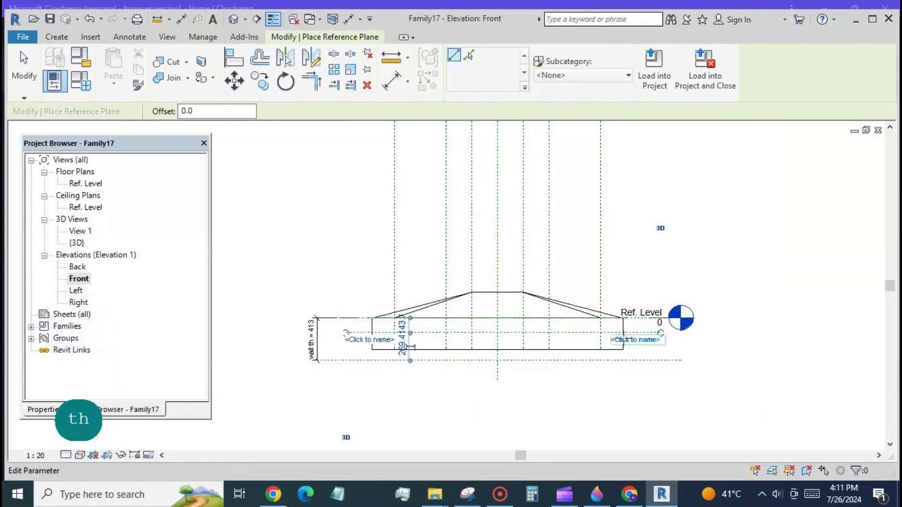
click(23, 65)
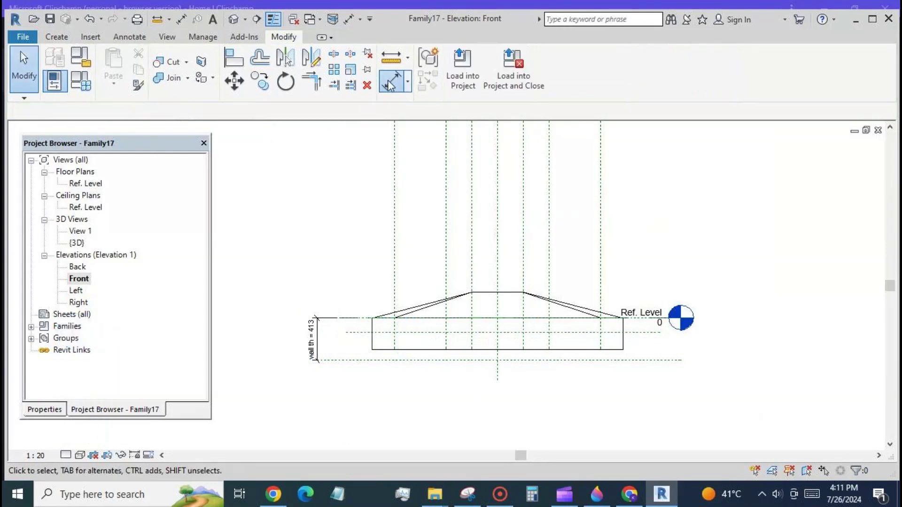
key(d)
key(i)
key(Tab)
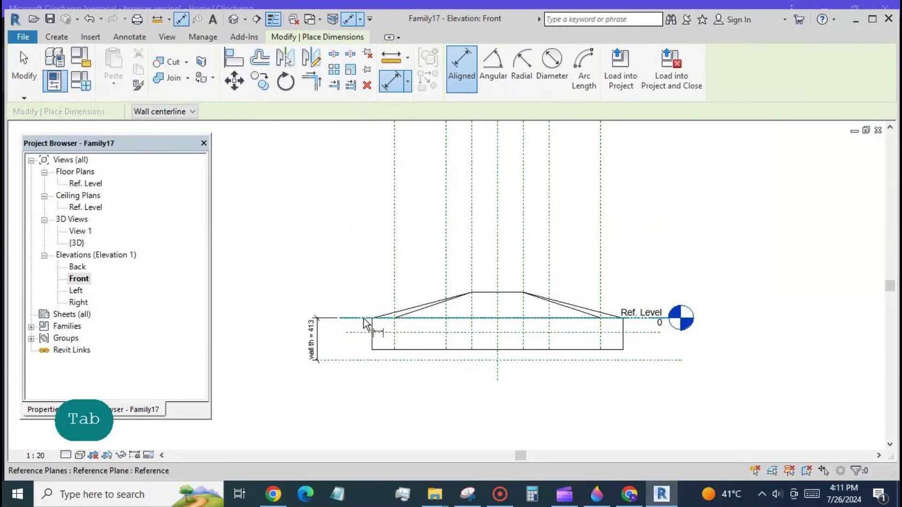
click(364, 319)
click(352, 333)
click(265, 329)
click(19, 76)
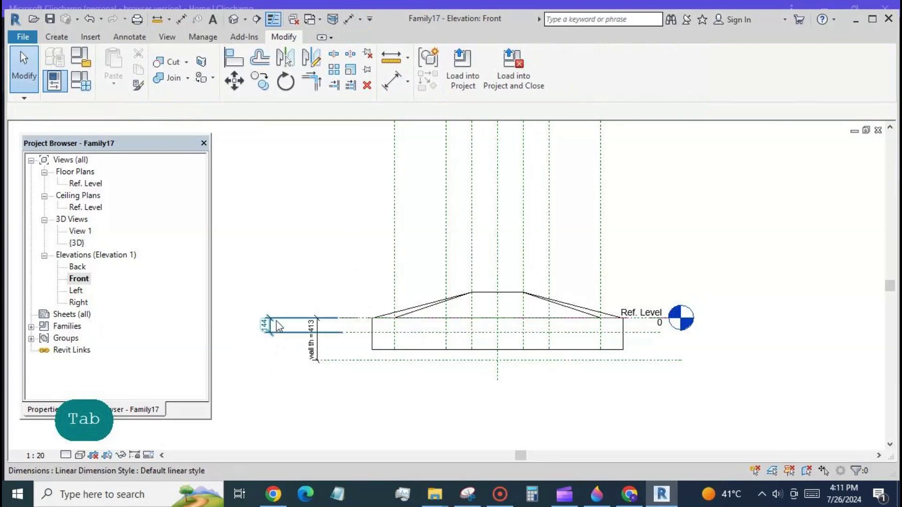
- Label the 144 dimension with a new type parameter 'niche depth'
click(303, 315)
click(589, 67)
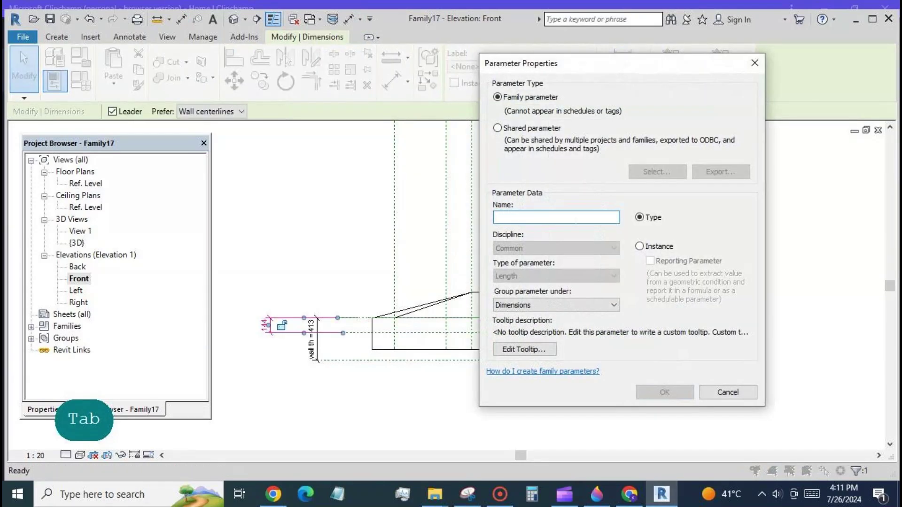
text(nich)
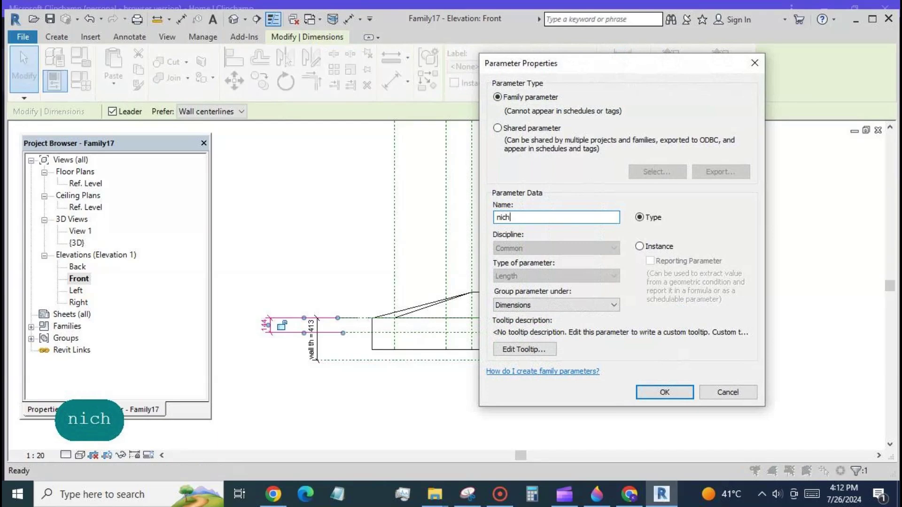
text(e dep)
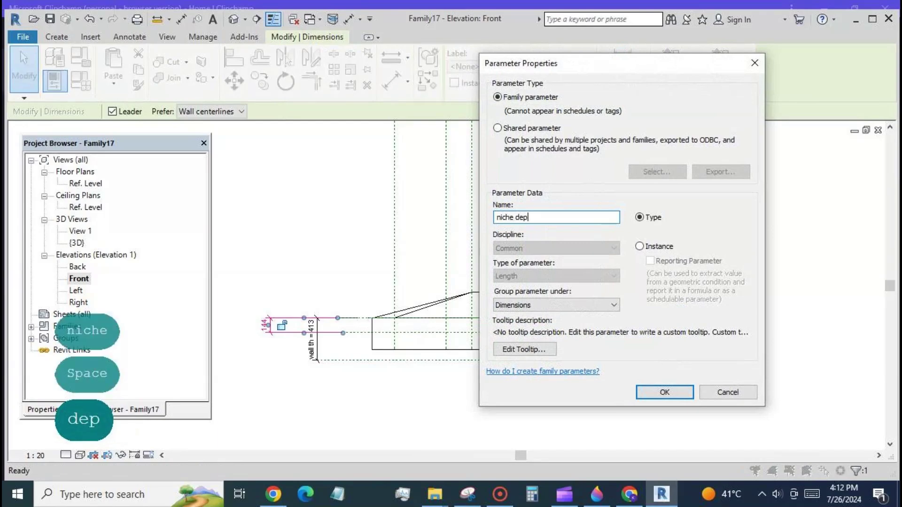
text(th)
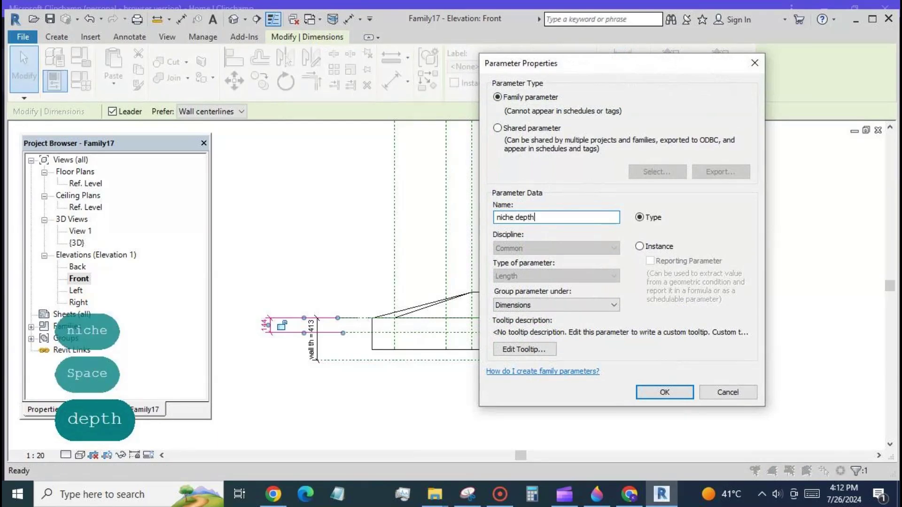
click(663, 392)
- Align the niche blend's bottom edge to the reference level and lock it
click(534, 408)
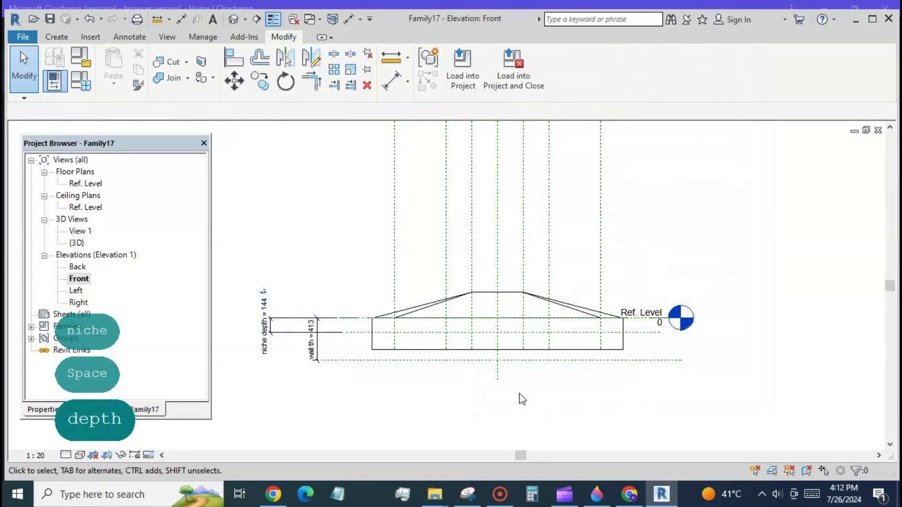
click(497, 294)
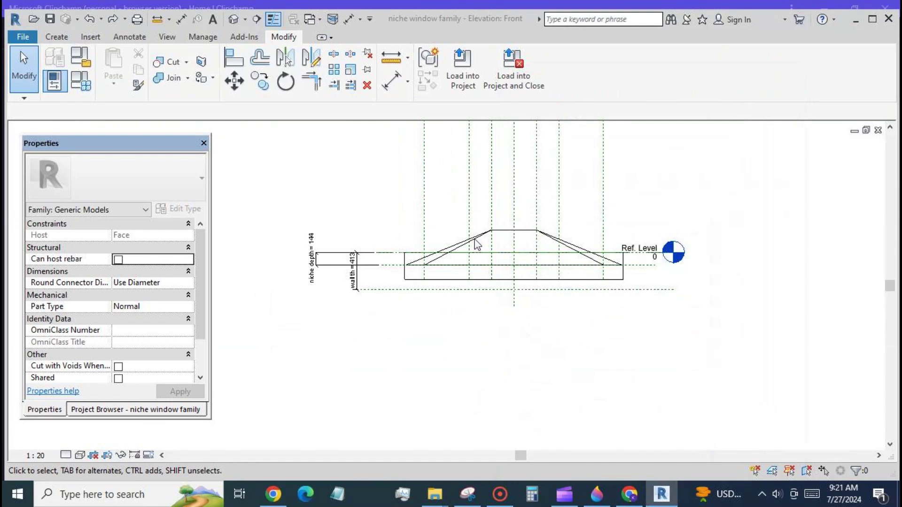
click(481, 245)
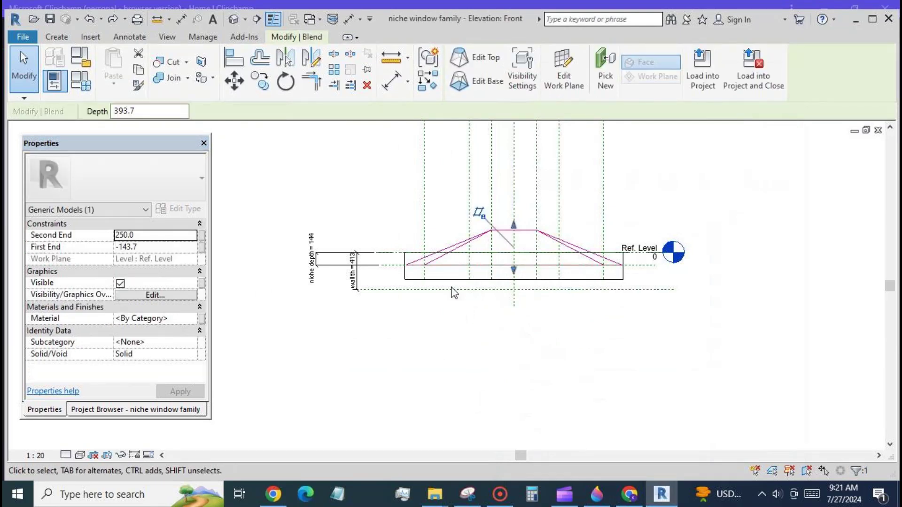
click(383, 167)
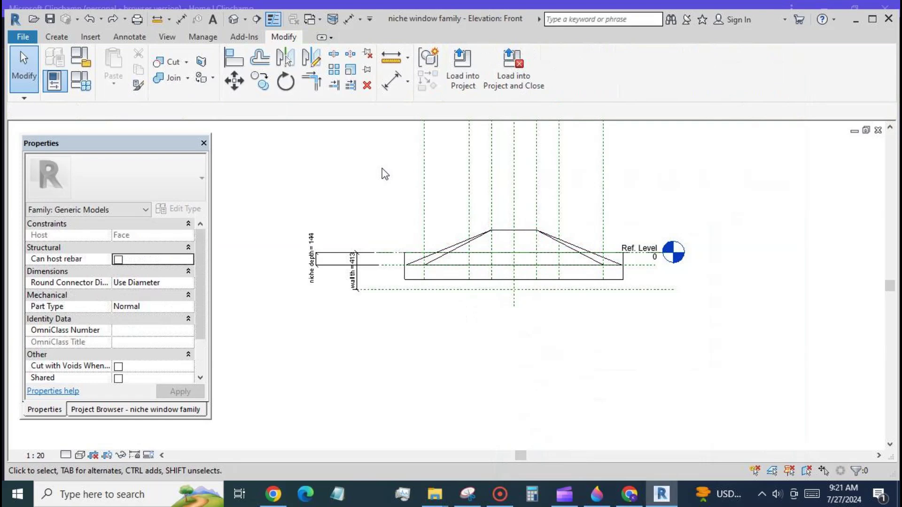
click(233, 57)
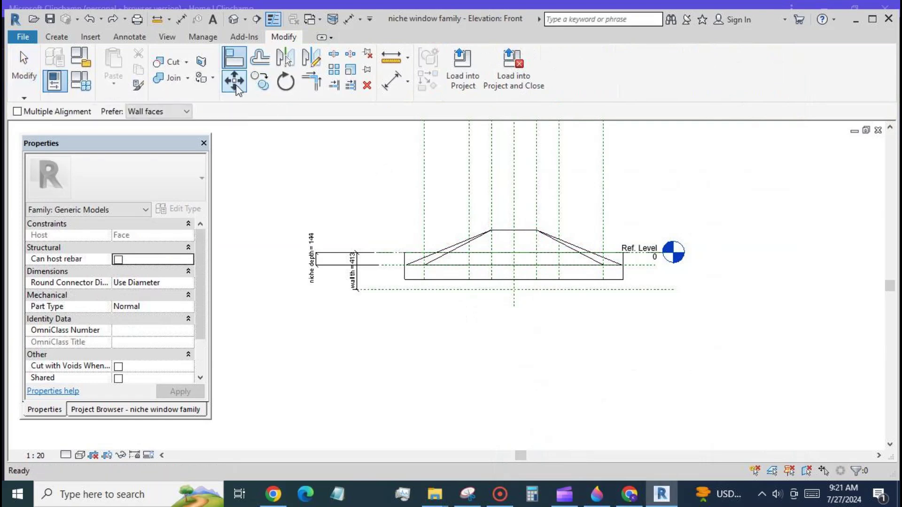
key(Tab)
click(389, 259)
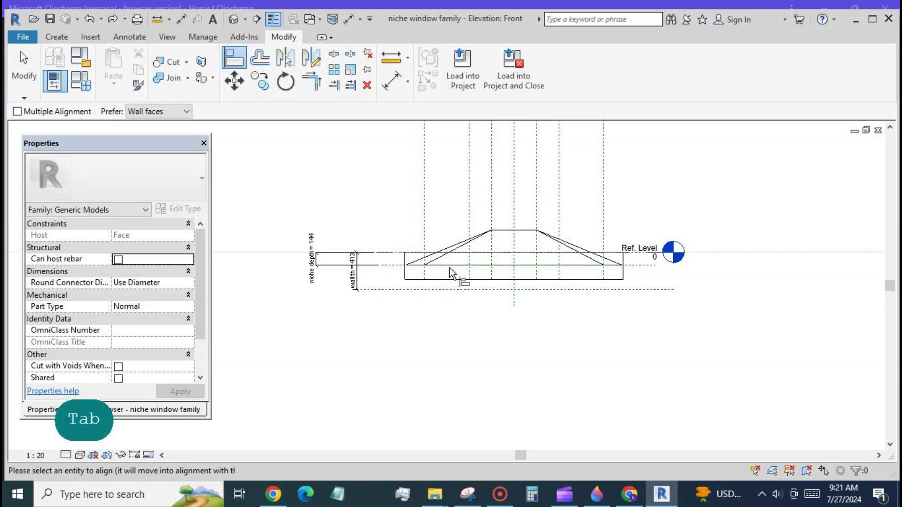
click(453, 273)
click(497, 275)
- Align the blend's top profile to the front reference plane and lock it
key(Escape)
click(404, 266)
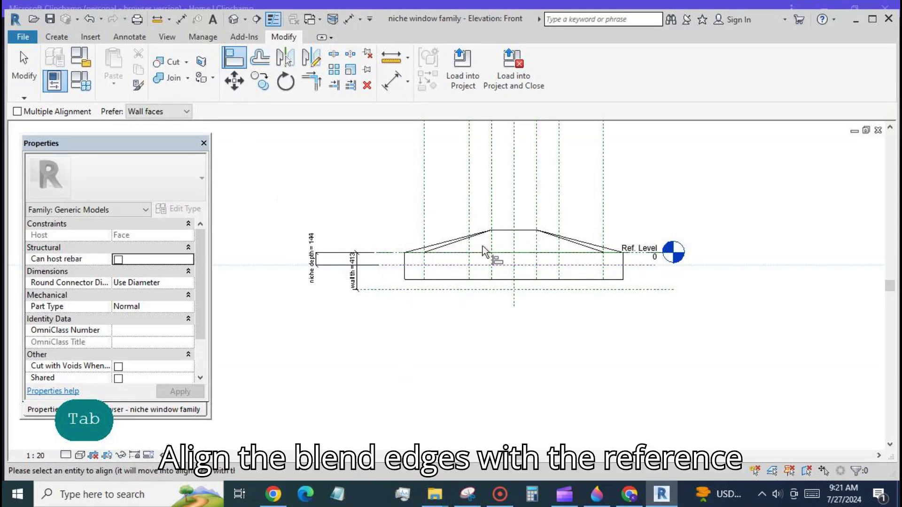
click(512, 230)
click(493, 276)
key(Escape)
key(Escape)
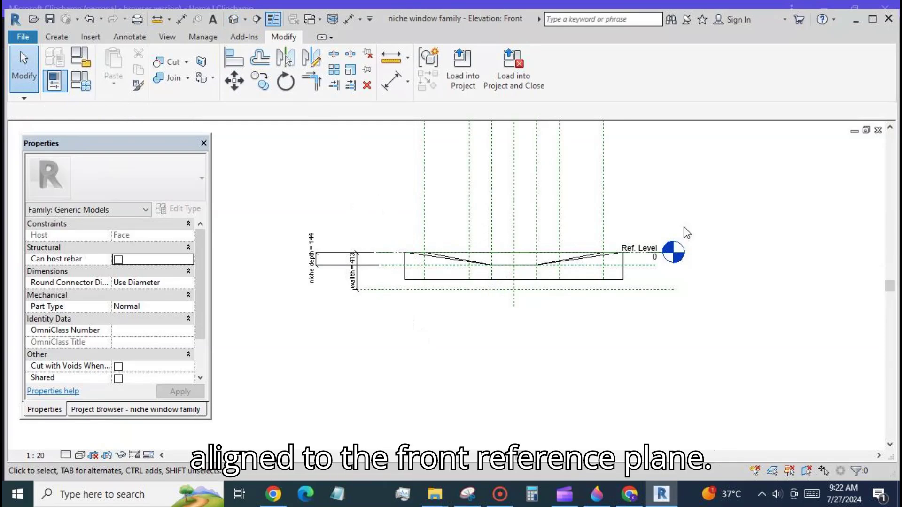
mouse_move(687, 232)
middle_down()
mouse_move(709, 255)
mouse_move(672, 279)
middle_up()
- In the default 3D view, change the niche blend from Solid to Void
click(233, 19)
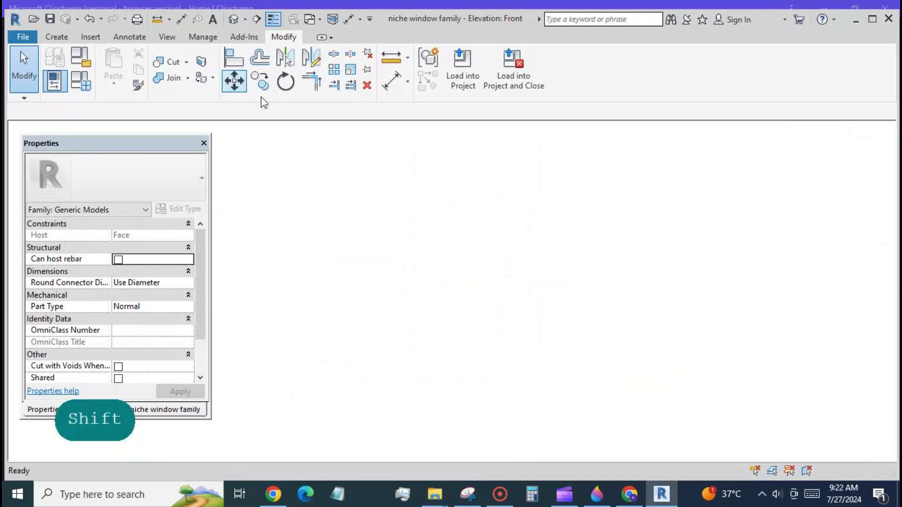
scroll(573, 241, up, 3)
scroll(675, 176, down, 2)
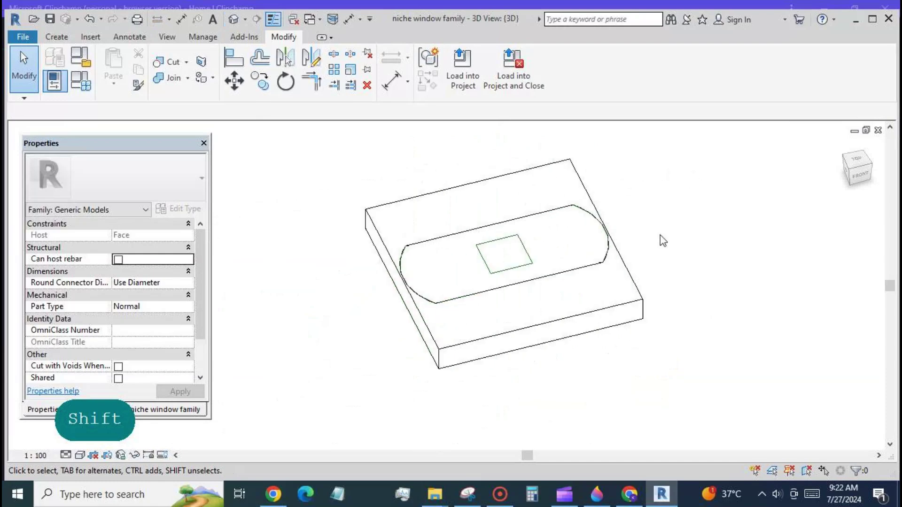
click(483, 229)
click(193, 355)
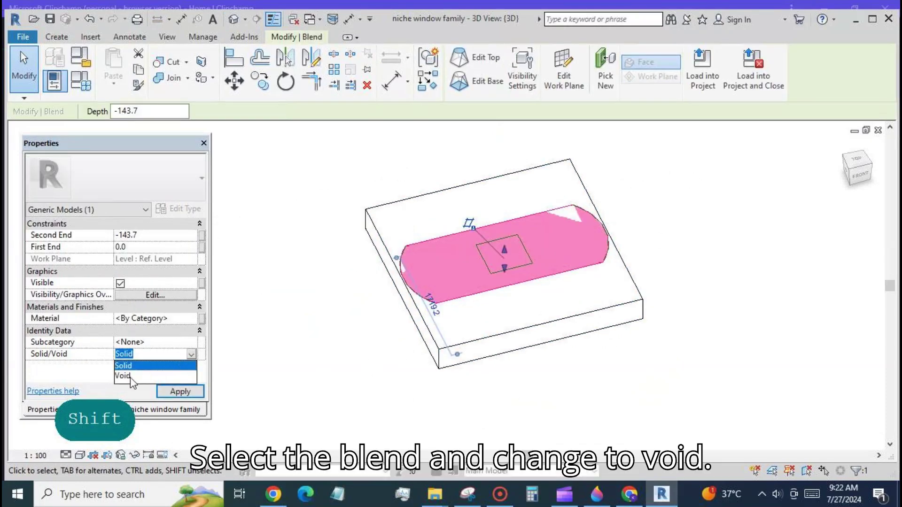
click(178, 366)
click(181, 392)
click(381, 341)
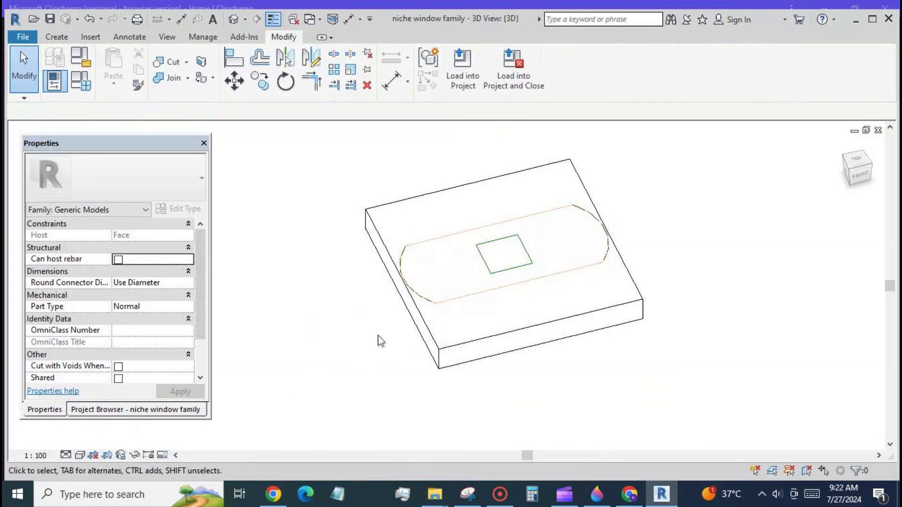
scroll(482, 272, down, 2)
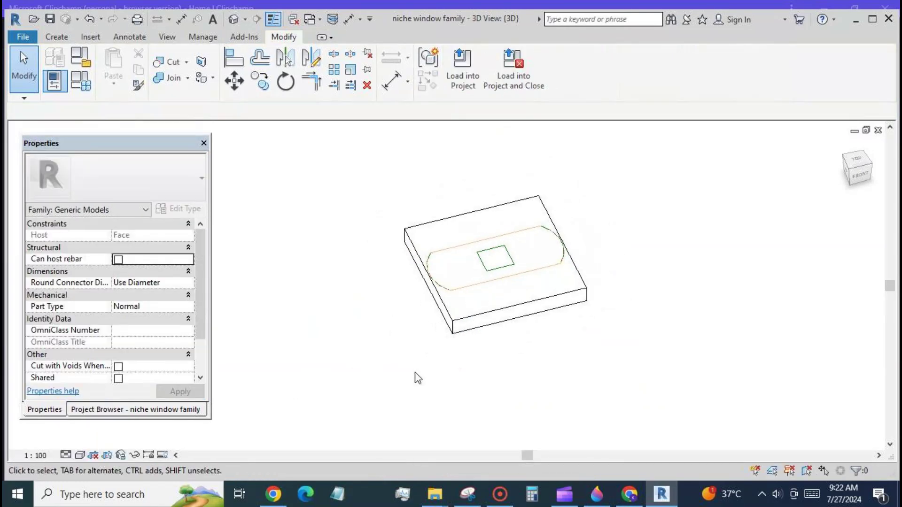
- In Family Types, set wall th 600, wid in 500, rad d 100 and niche depth 300
shift+middle_drag(418, 378, 404, 371)
click(81, 80)
click(141, 220)
text(600)
text(500)
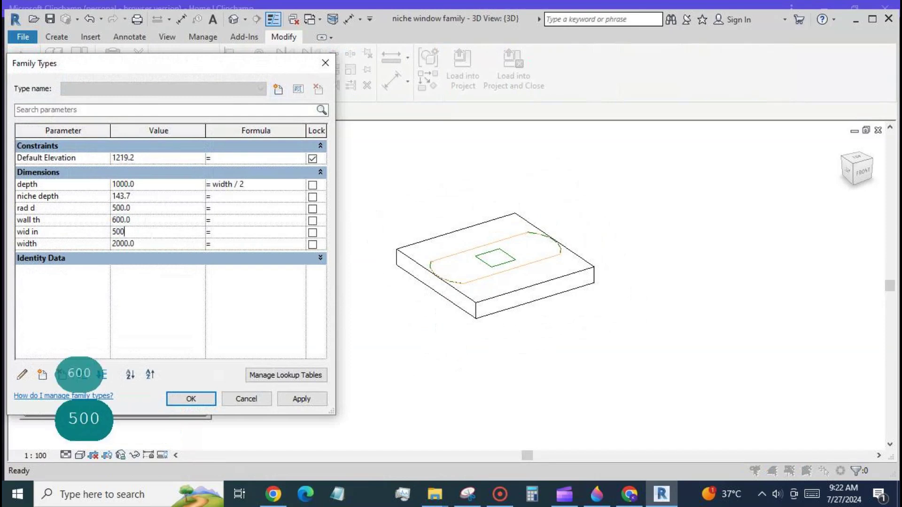
text(100)
click(296, 399)
key(Up)
text(250)
double_click(118, 195)
text(300)
click(294, 397)
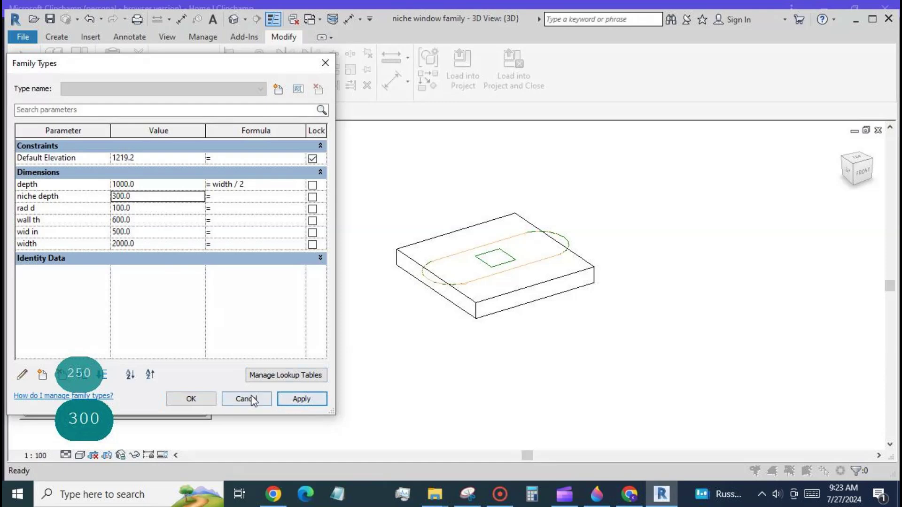
click(190, 399)
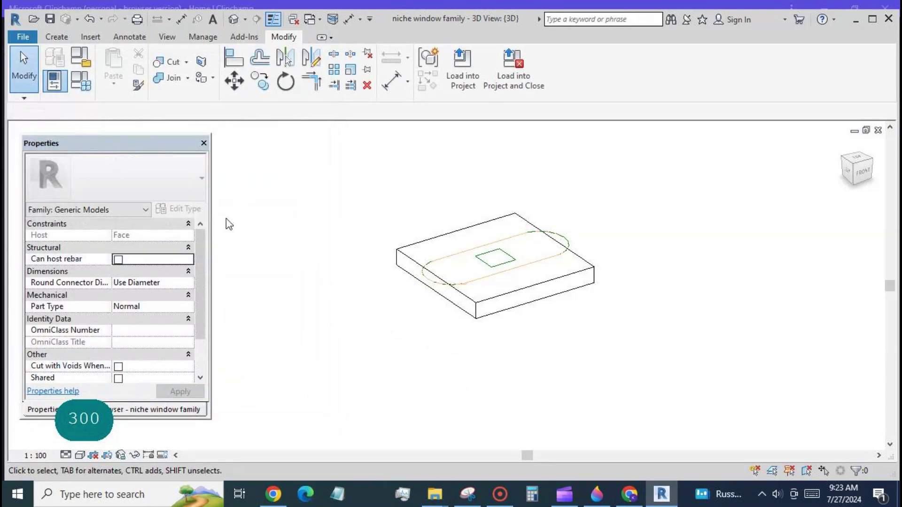
- In the Ref. Level plan, build a 250-deep extrusion from the four picked, locked inner reference lines
click(148, 409)
double_click(87, 183)
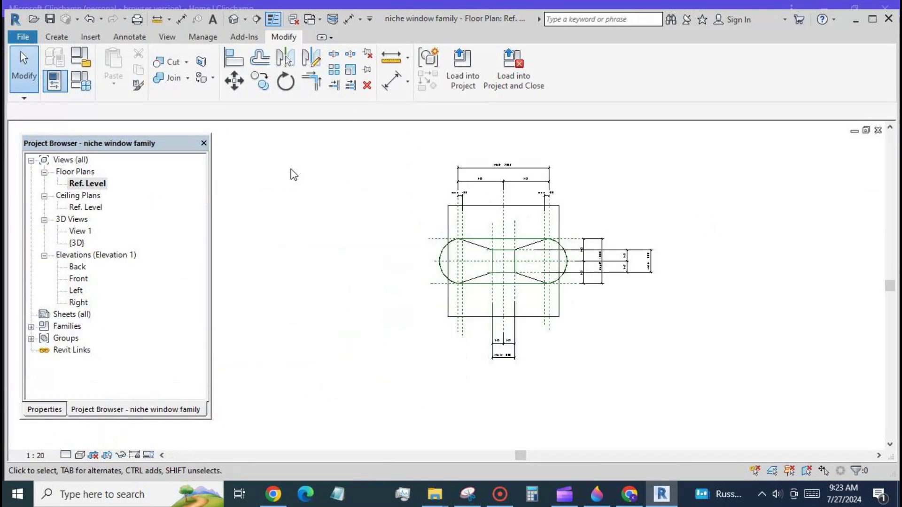
click(56, 37)
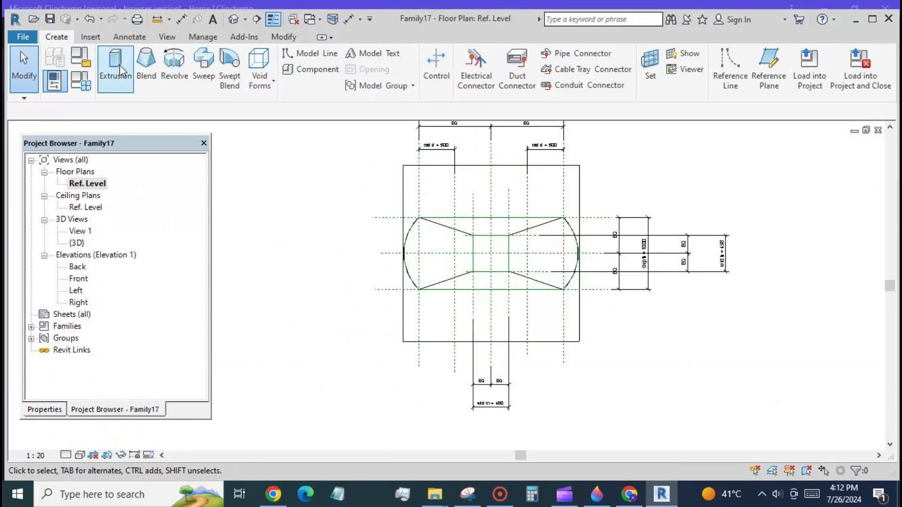
click(120, 65)
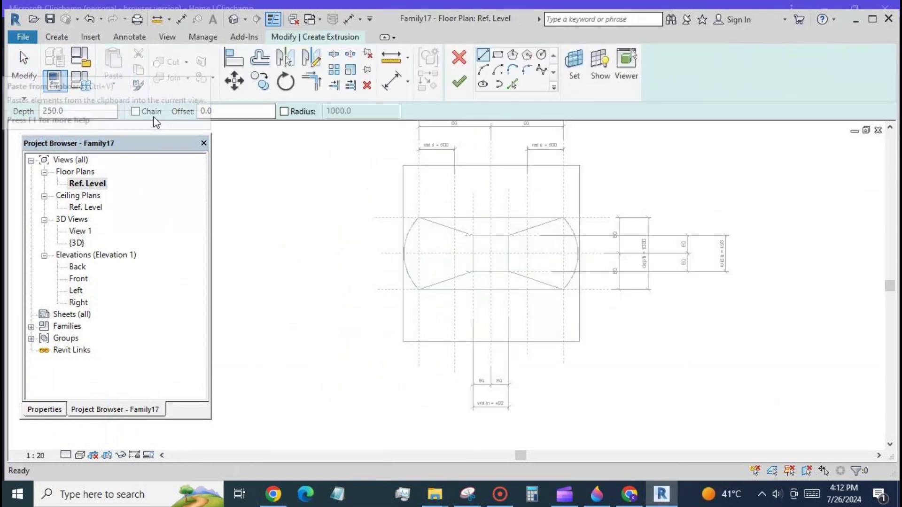
click(513, 85)
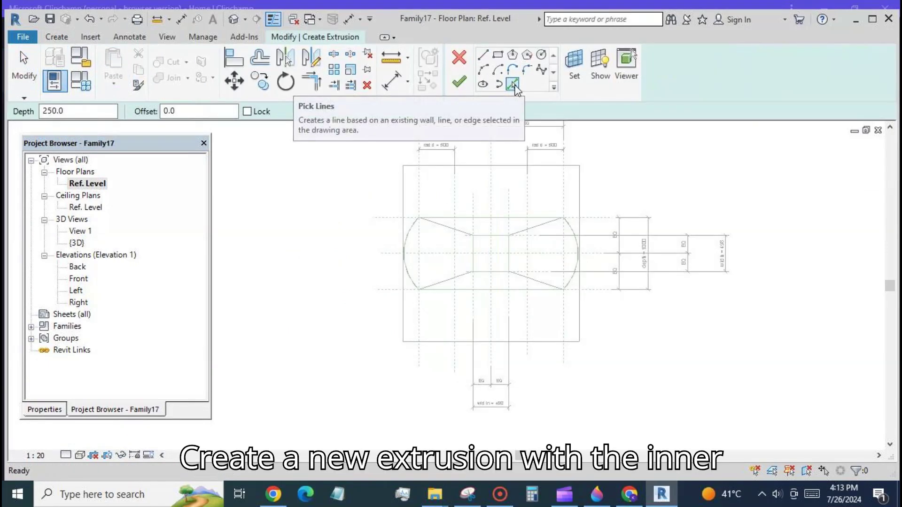
click(499, 241)
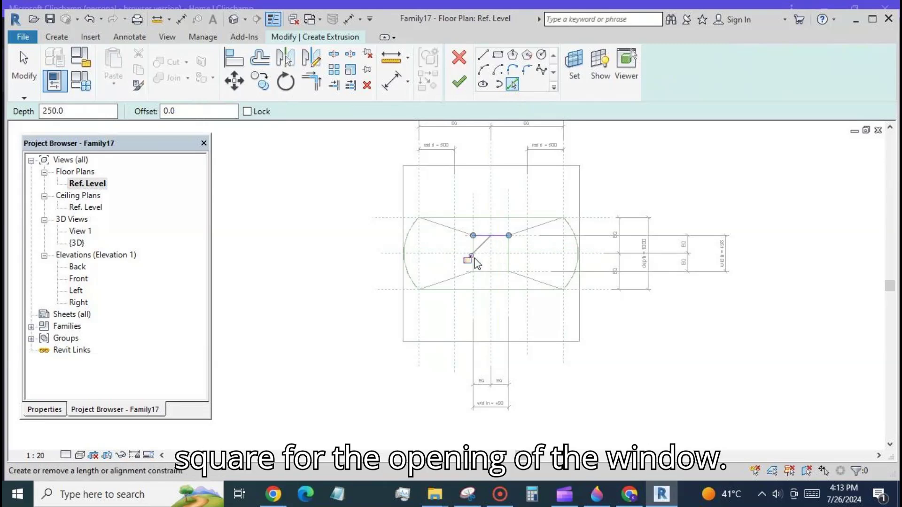
click(509, 251)
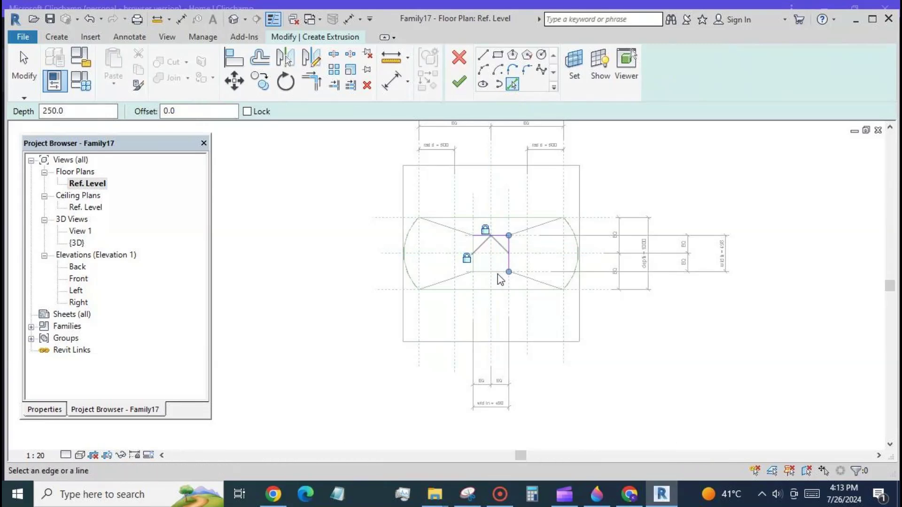
click(499, 275)
click(514, 248)
click(472, 247)
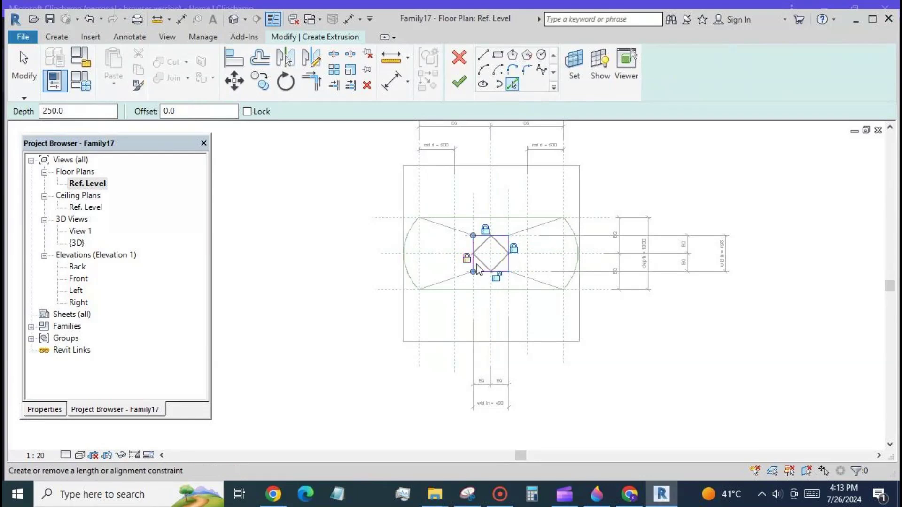
click(459, 83)
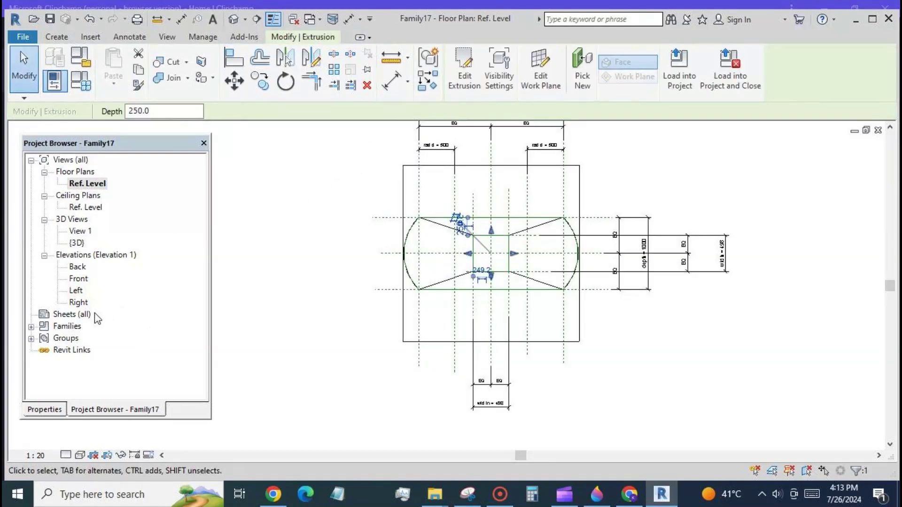
- In the Front elevation, drag the extrusion's top below the level and back above the wall
double_click(75, 279)
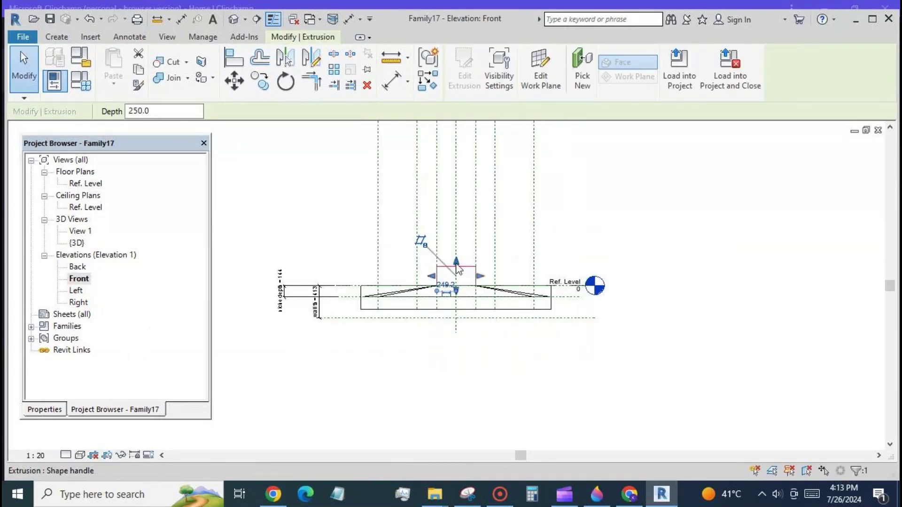
drag(458, 267, 452, 318)
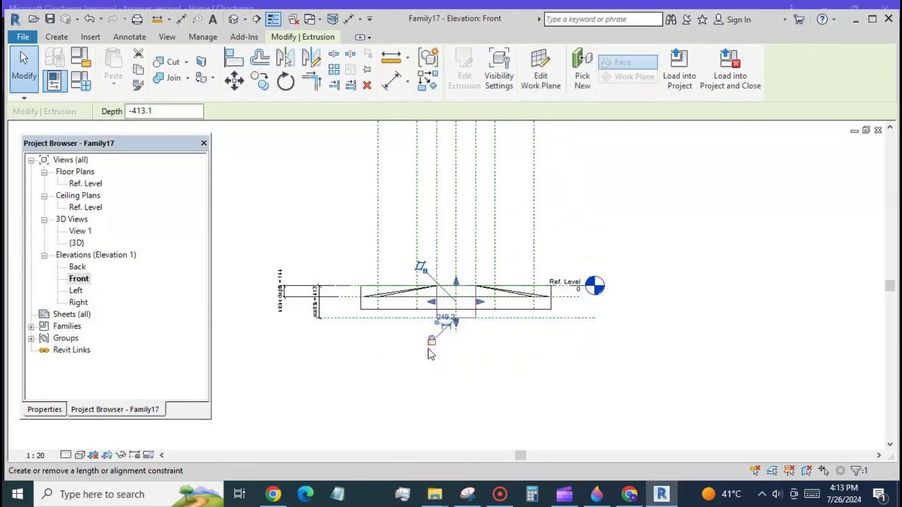
drag(456, 282, 459, 267)
- Align the extrusion's top edge to the reference plane, then select it (Depth -413.1)
click(233, 58)
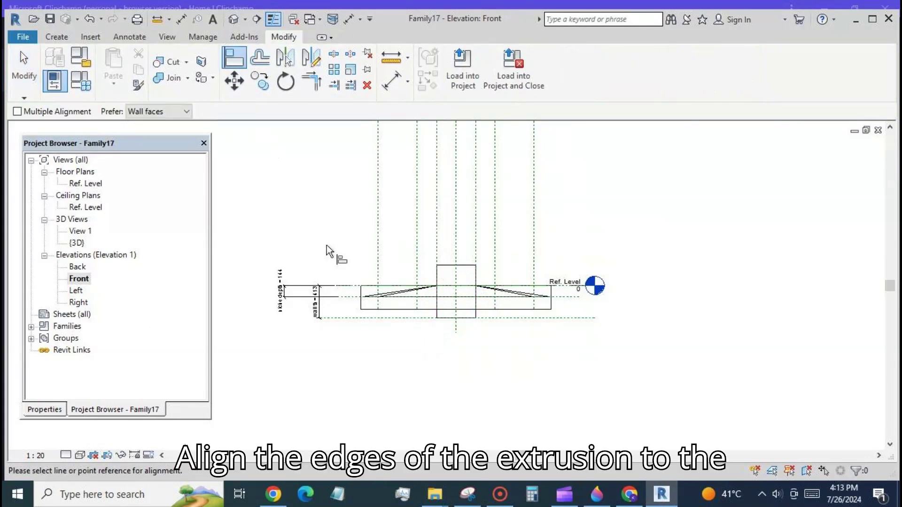
key(Tab)
key(Tab)
key(Tab)
key(Tab)
key(Tab)
click(356, 288)
click(447, 267)
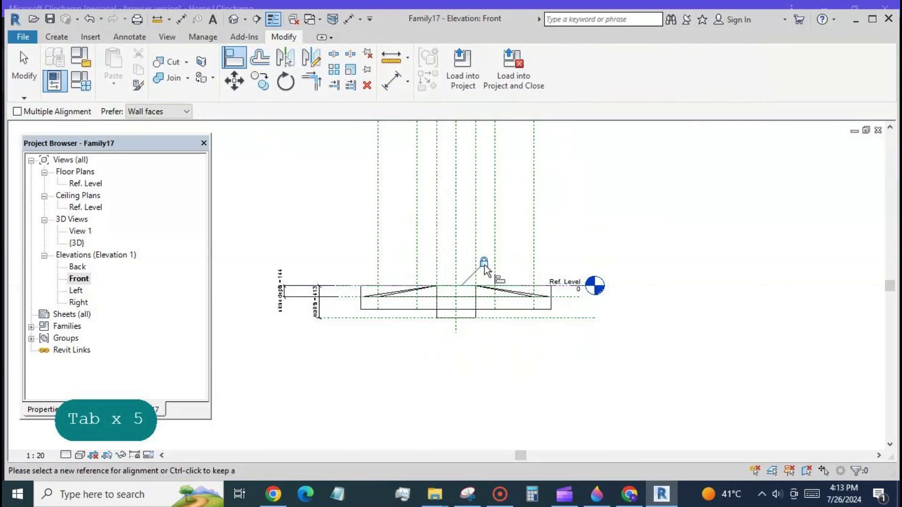
click(23, 69)
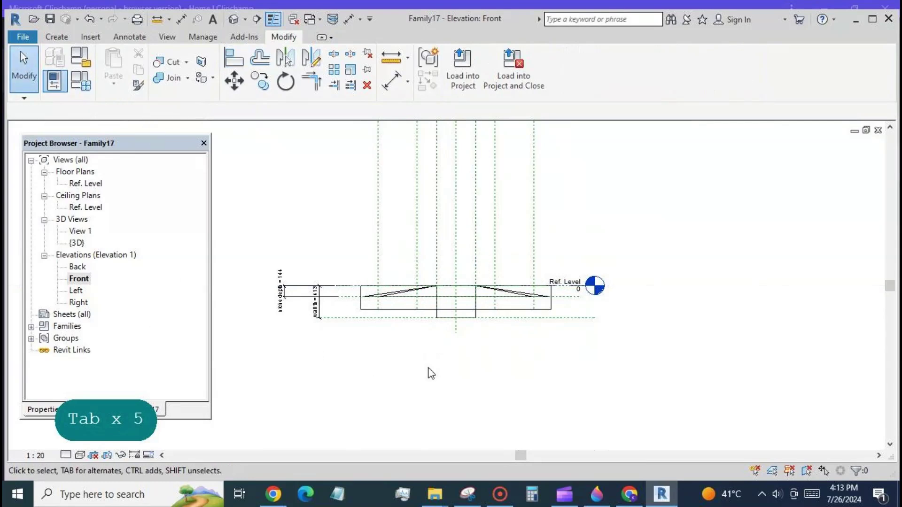
scroll(419, 338, up, 2)
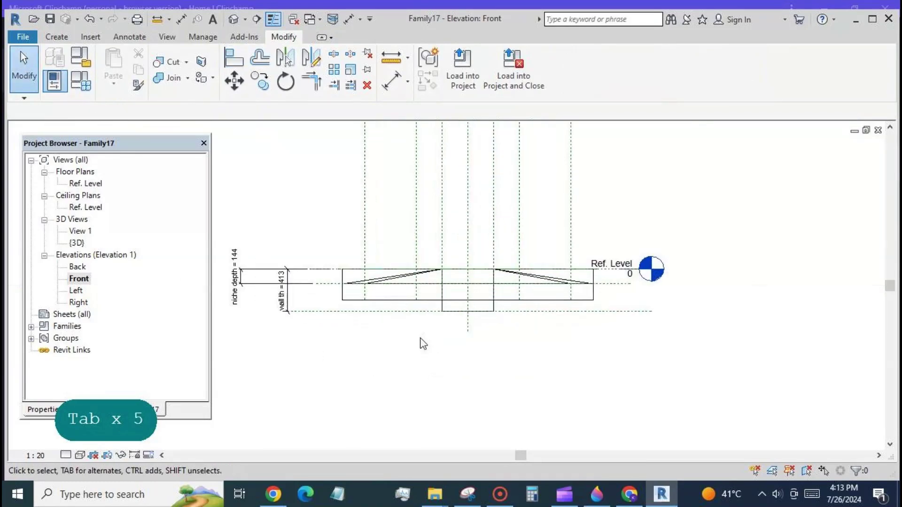
click(496, 299)
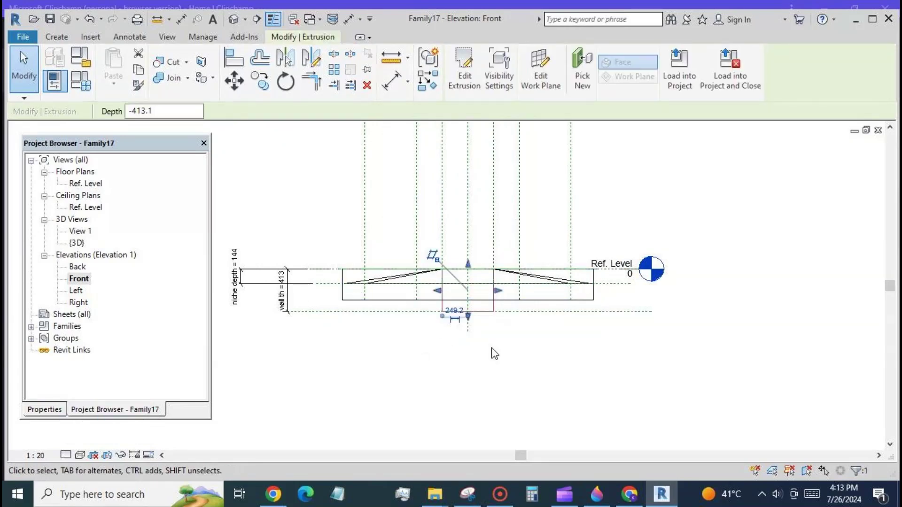
- Change the extrusion from Solid to Void
click(42, 410)
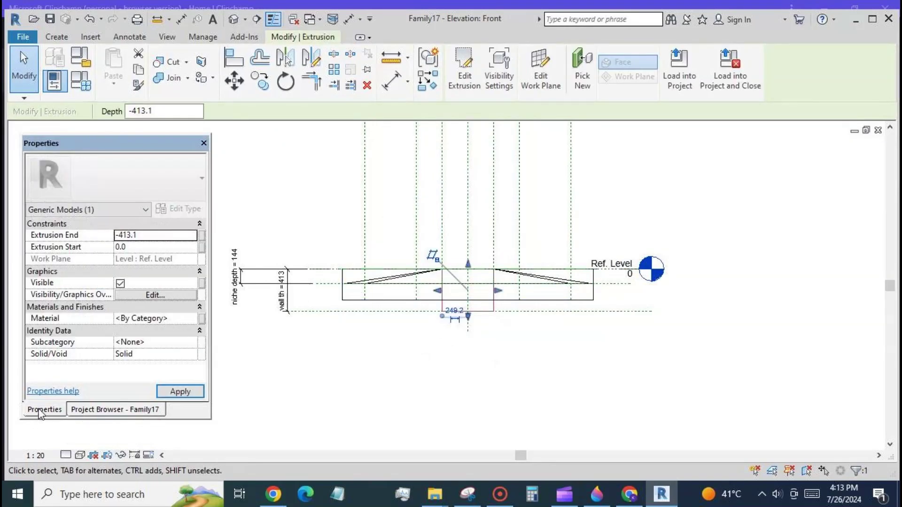
click(155, 354)
click(125, 375)
click(167, 392)
click(305, 393)
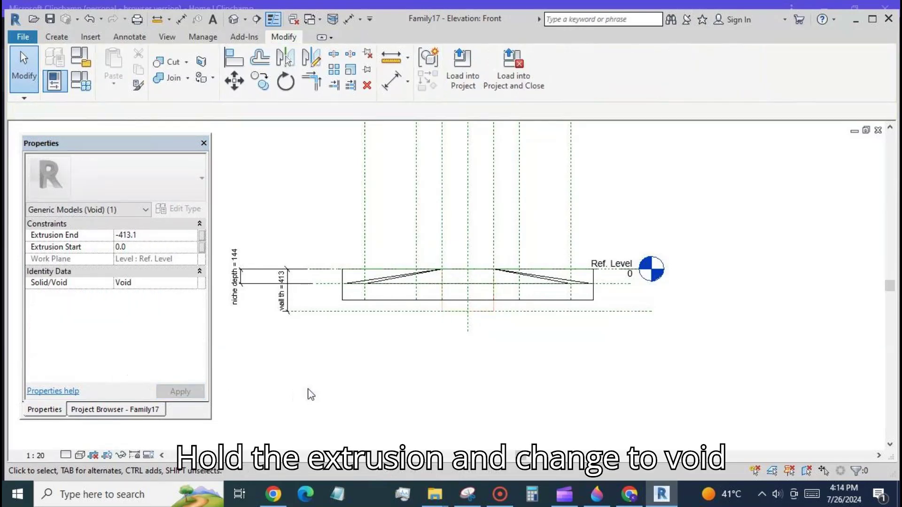
- Make the blend a void as well, then open the Ref. Level floor plan
click(533, 282)
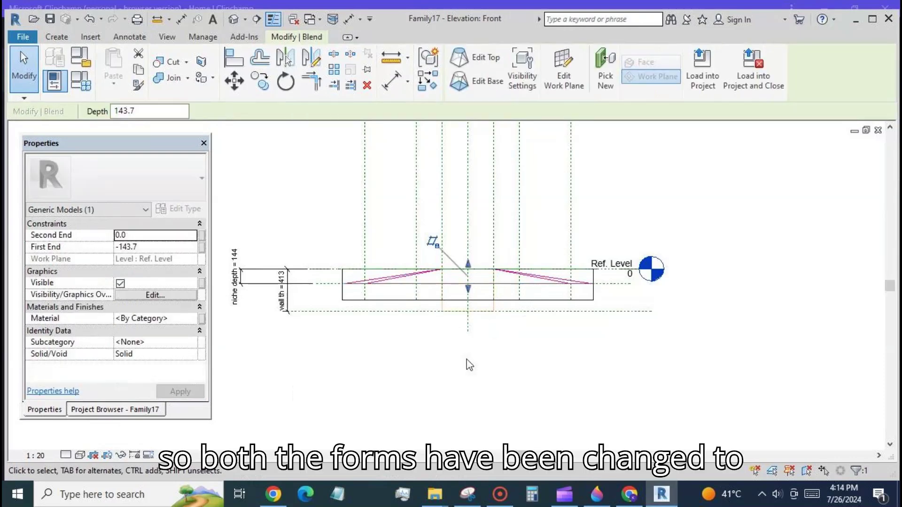
click(192, 355)
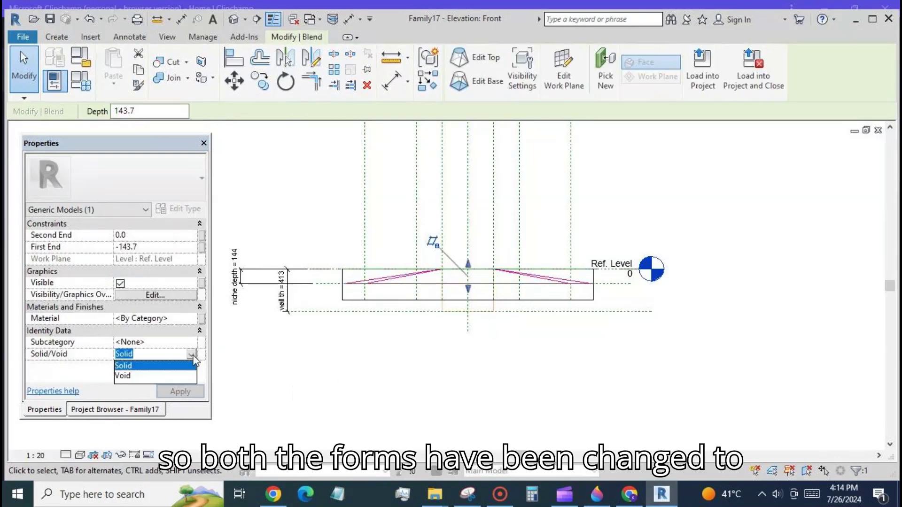
click(124, 375)
click(179, 391)
click(296, 283)
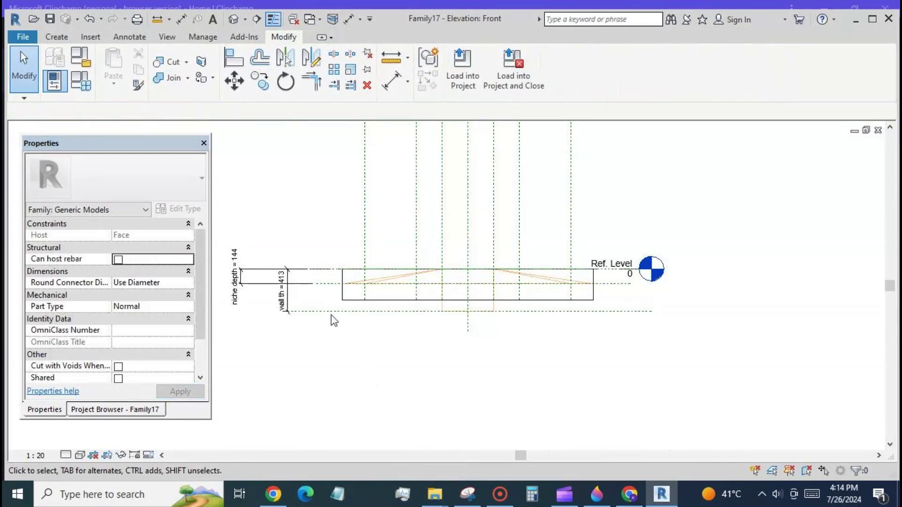
click(103, 410)
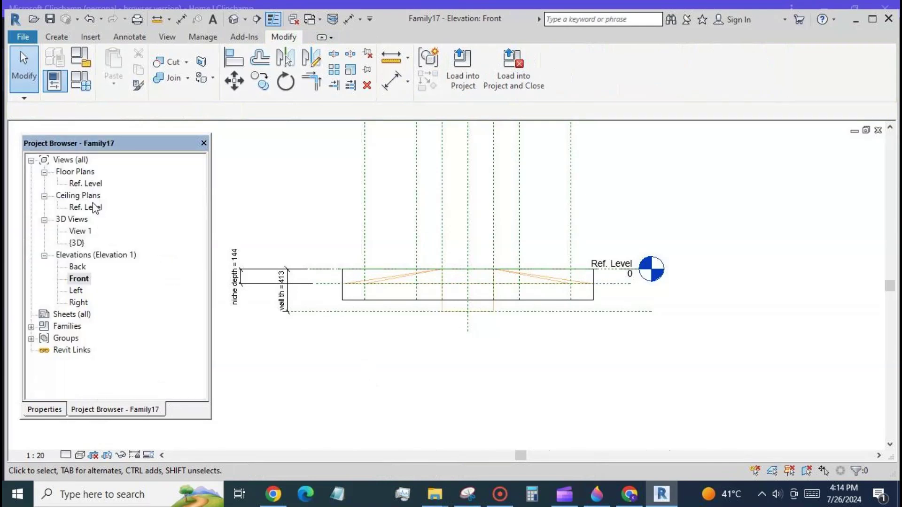
double_click(87, 183)
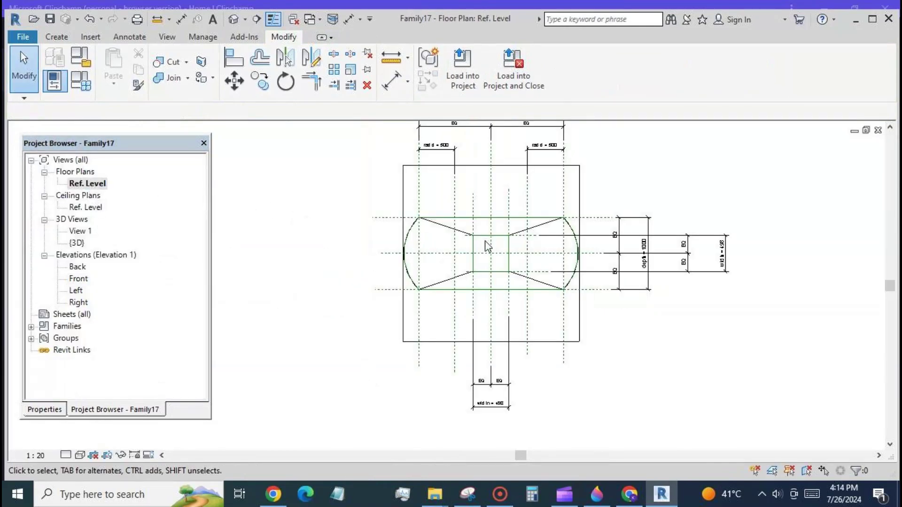
- Shade the floor plan in Realistic visual style, then orbit the family in the 3D view
scroll(487, 246, down, 2)
click(77, 455)
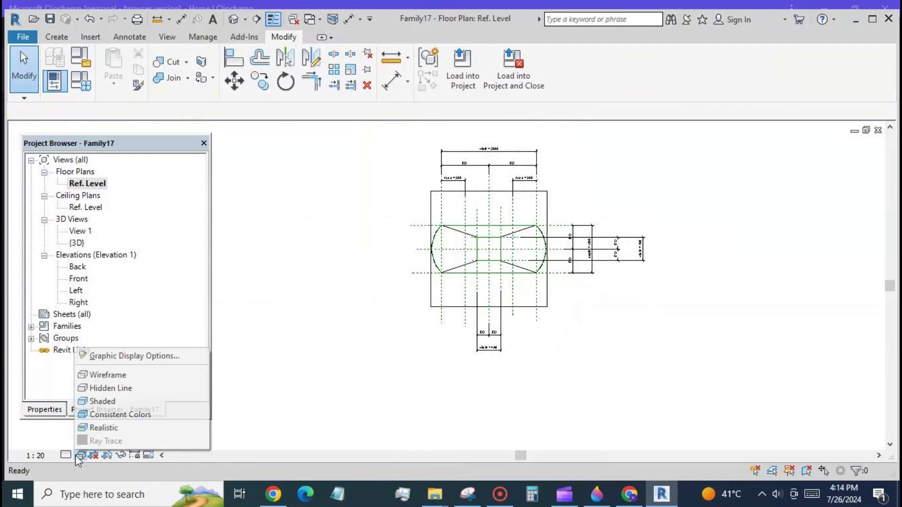
click(96, 426)
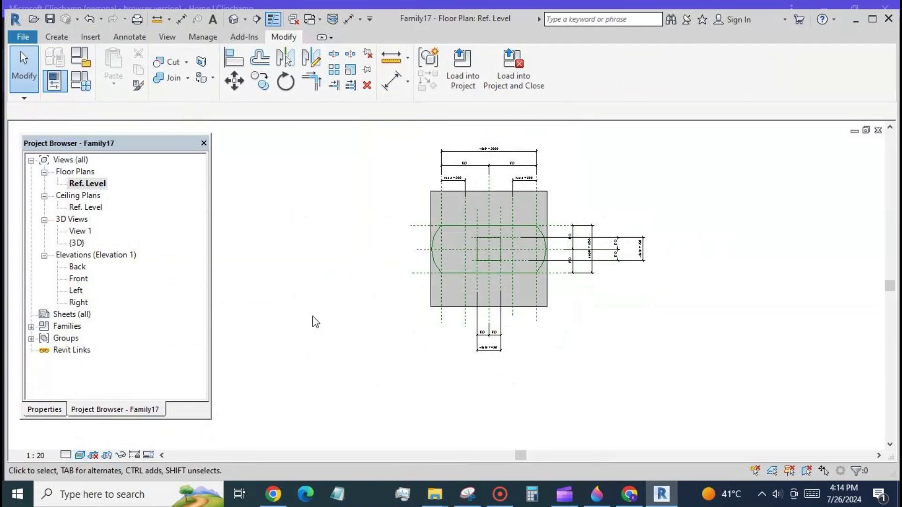
click(233, 19)
shift+middle_drag(312, 209, 403, 352)
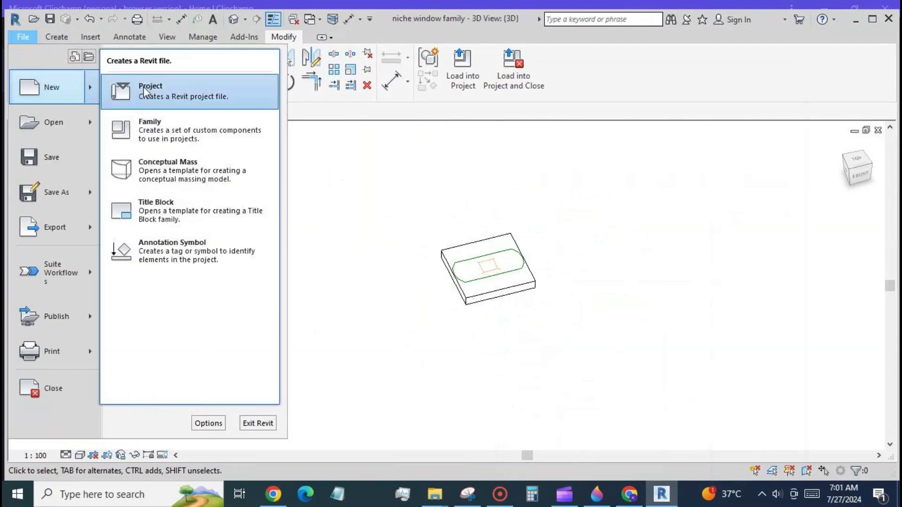
- Create a new project from the US Metric DefaultMetric.rte template
click(171, 92)
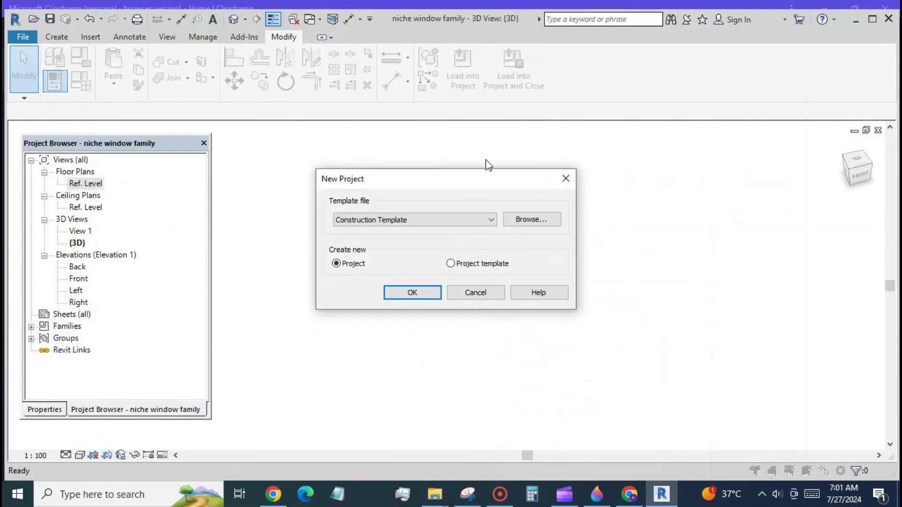
click(538, 223)
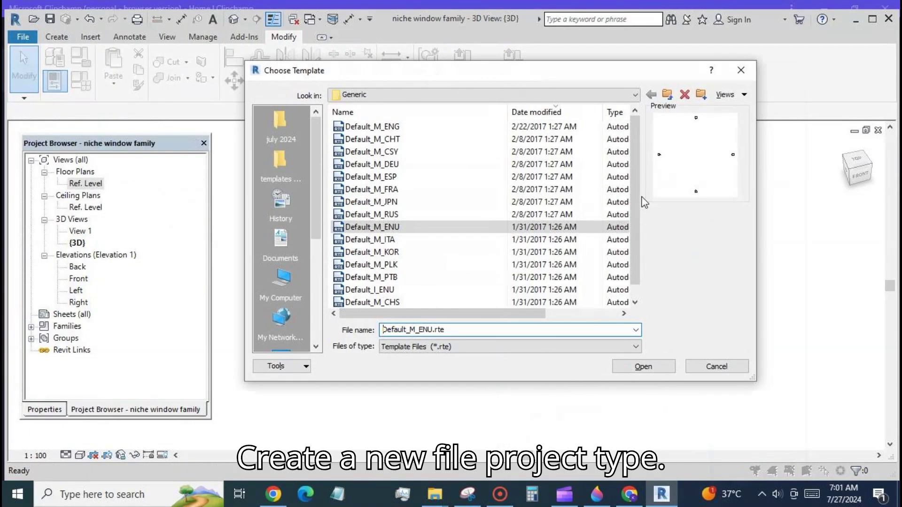
click(668, 95)
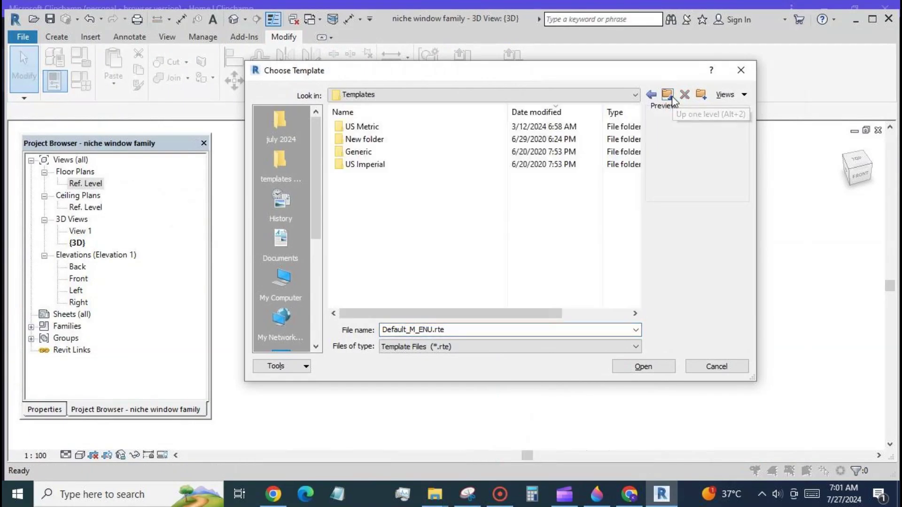
double_click(340, 125)
click(348, 190)
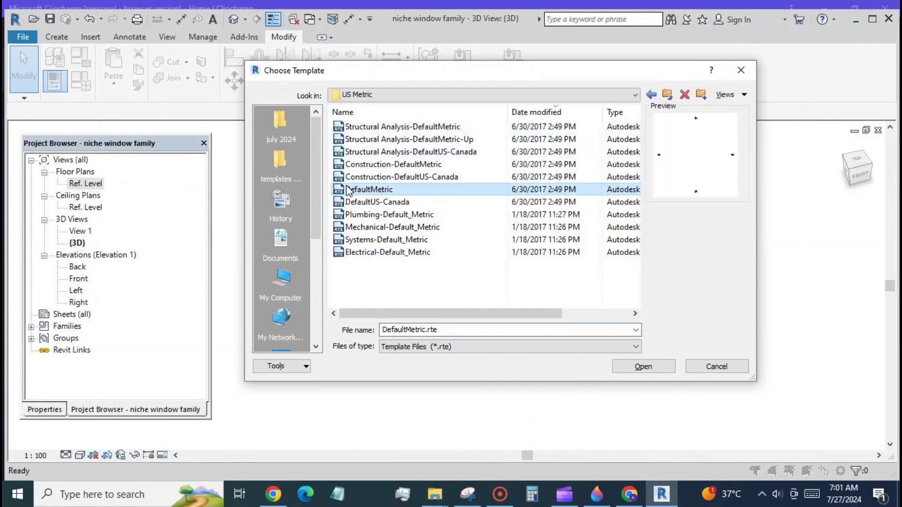
click(655, 369)
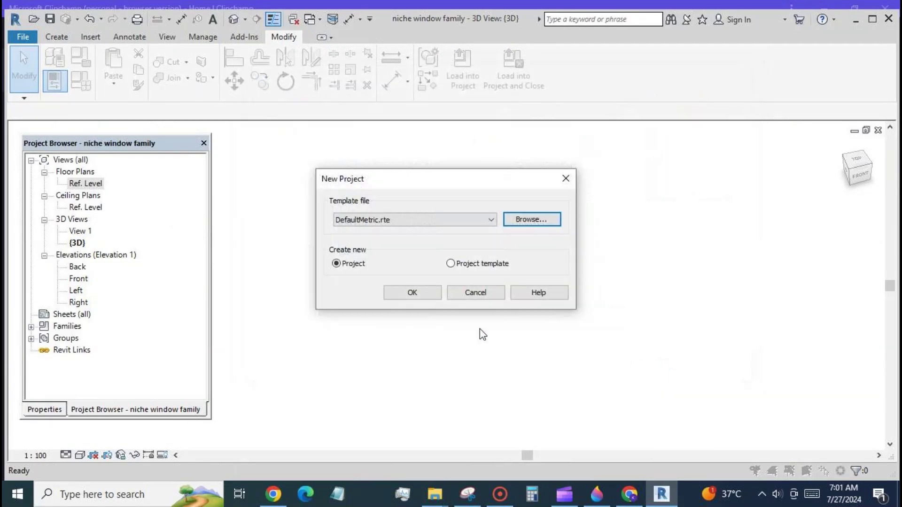
click(413, 292)
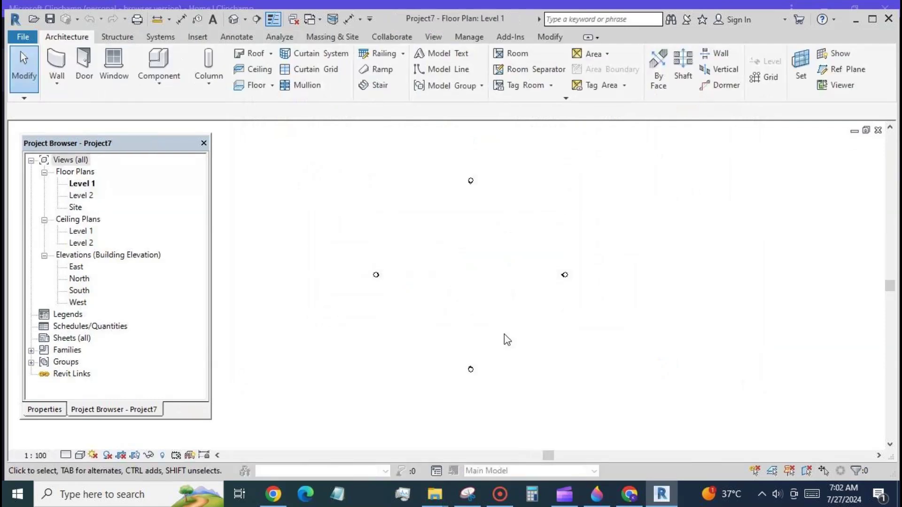
- Draw a straight wall between two points on Level 1
click(57, 63)
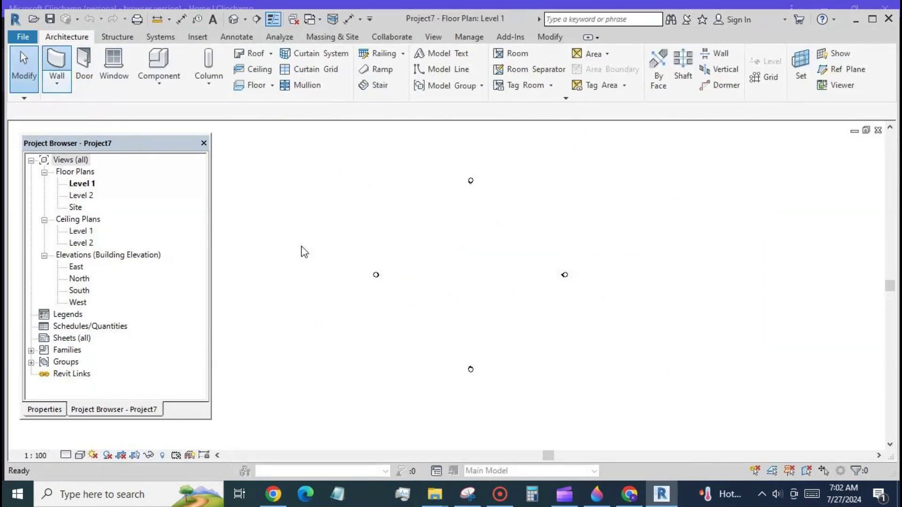
click(406, 275)
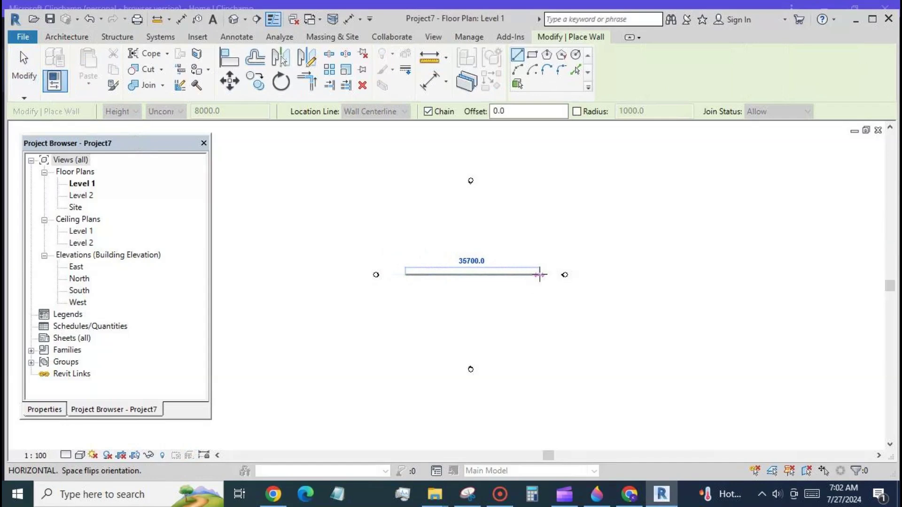
click(540, 274)
click(24, 66)
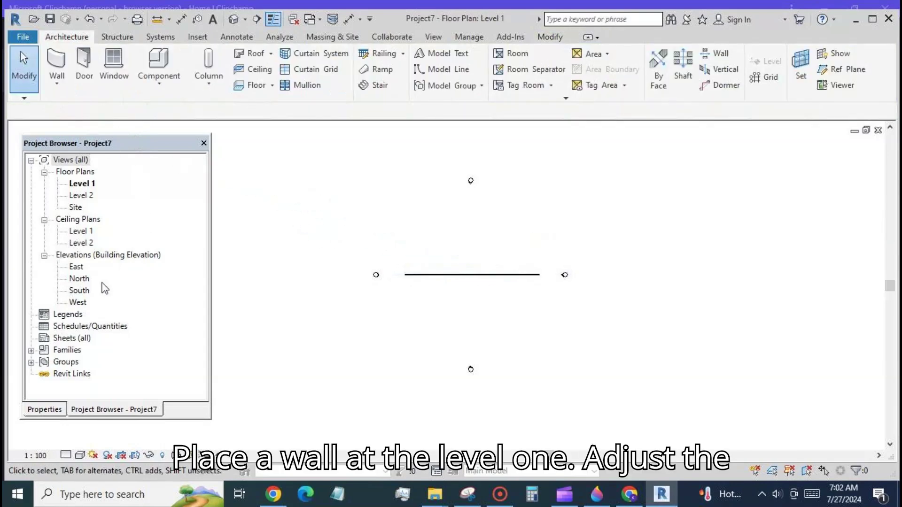
- In the South elevation, drag the wall's top up to about 25000 high
double_click(85, 293)
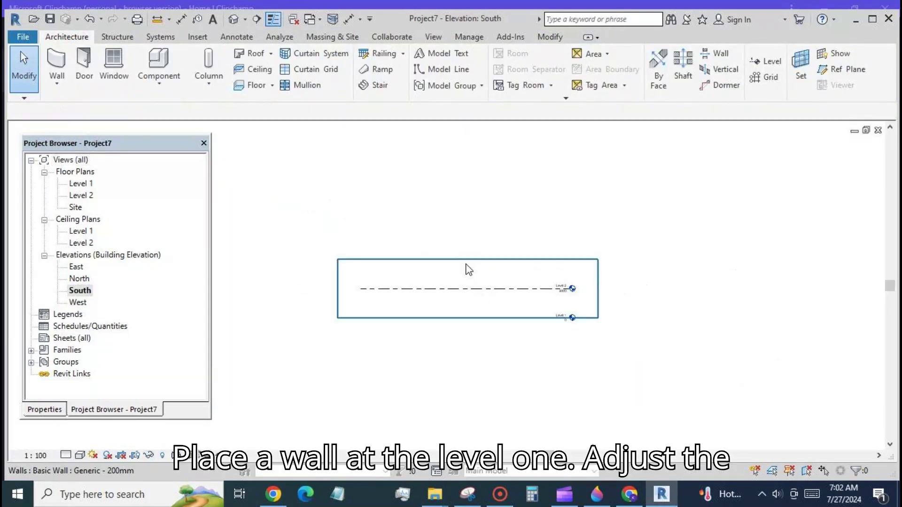
click(466, 263)
drag(467, 258, 459, 136)
click(500, 353)
scroll(499, 347, down, 2)
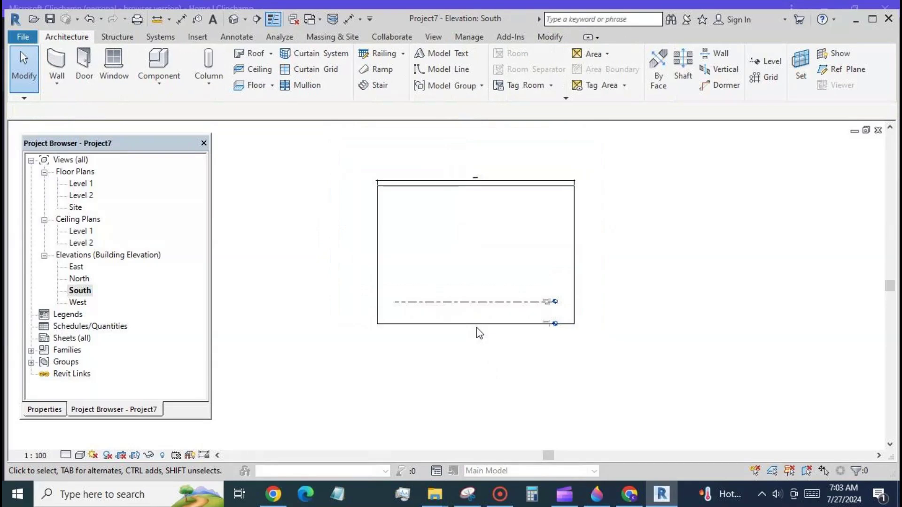
- Enable Cut with Voids When Loaded on the niche window family and load it into Project7
click(314, 20)
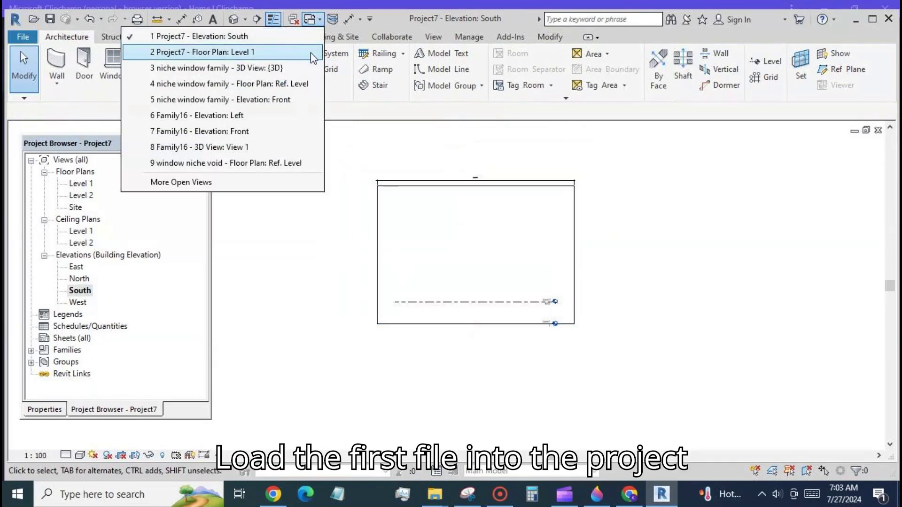
click(308, 68)
click(45, 410)
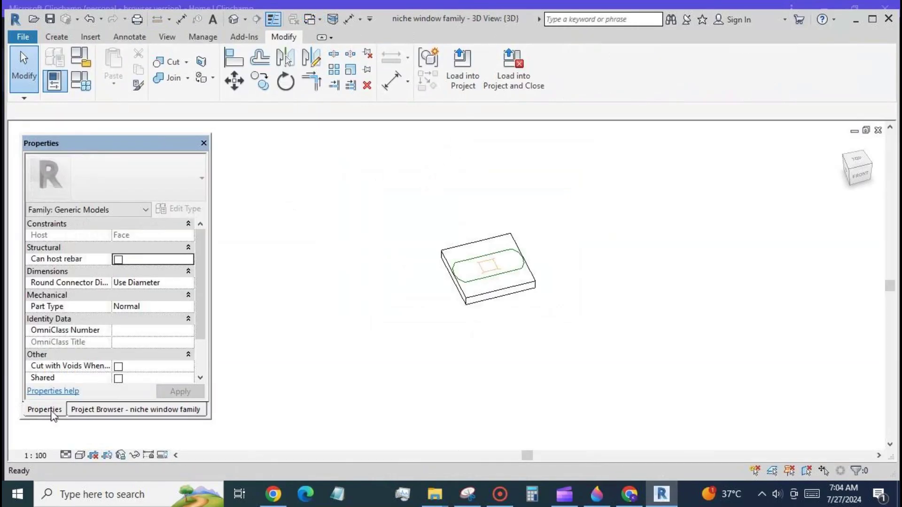
drag(205, 326, 199, 362)
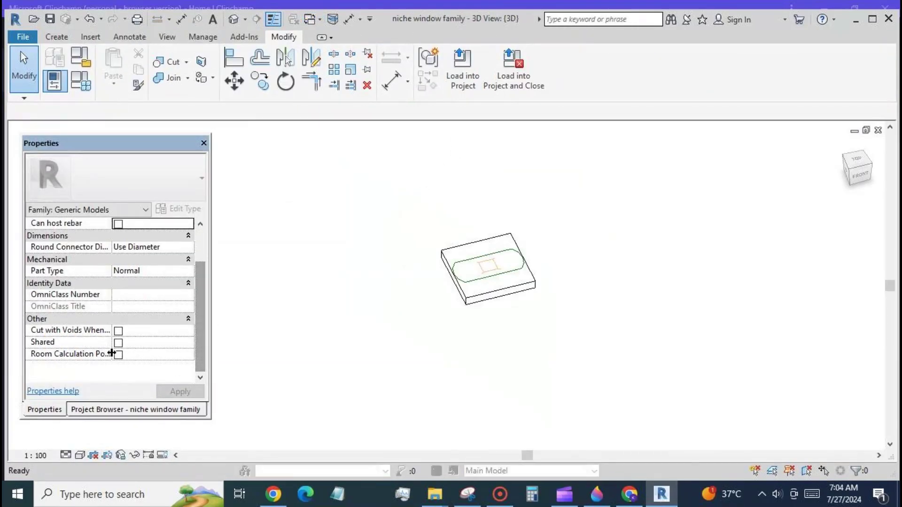
click(118, 331)
click(463, 70)
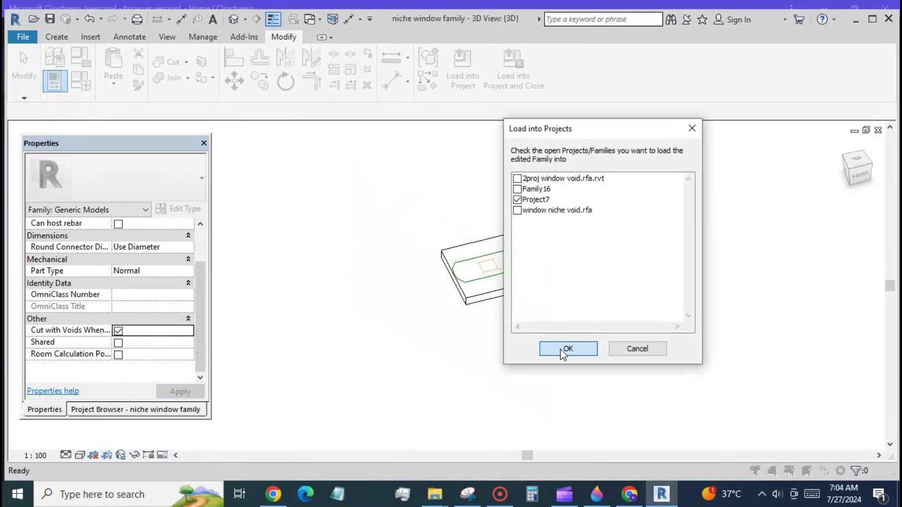
click(570, 348)
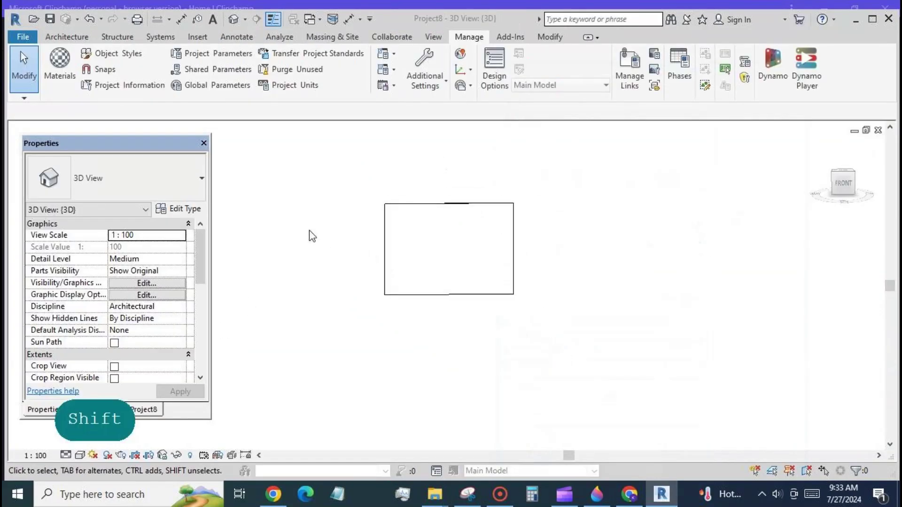
- Duplicate the wall's type as Generic - 200mm 2
shift+middle_drag(308, 234, 334, 296)
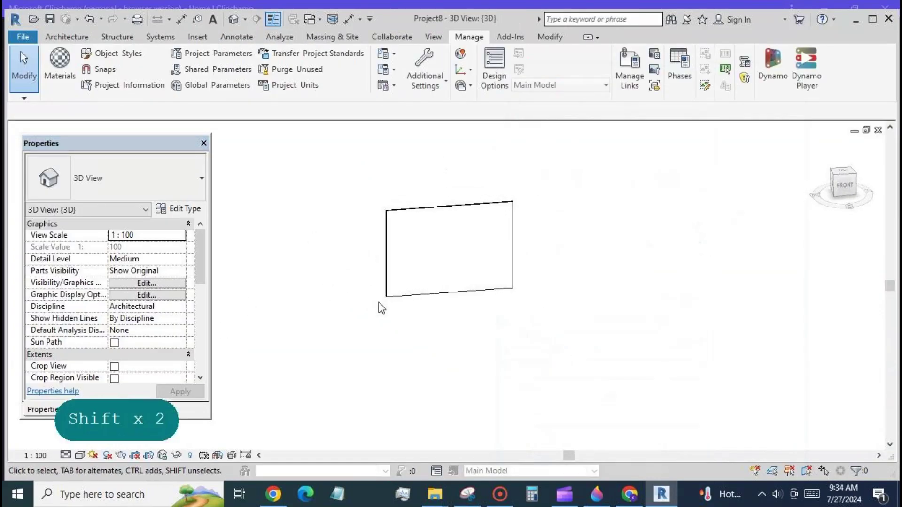
click(398, 300)
click(179, 209)
click(379, 83)
click(705, 265)
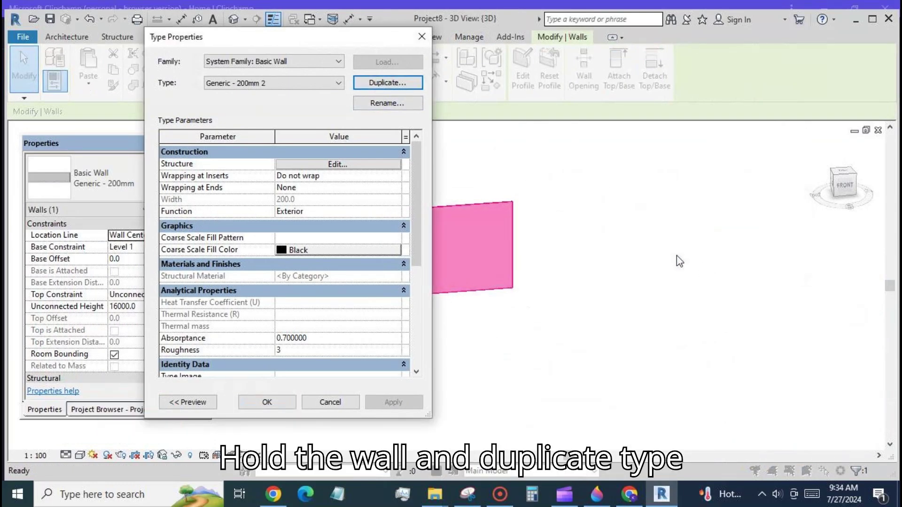
click(373, 164)
- Give the structure layer's material a white appearance colour and keep the changes
click(277, 173)
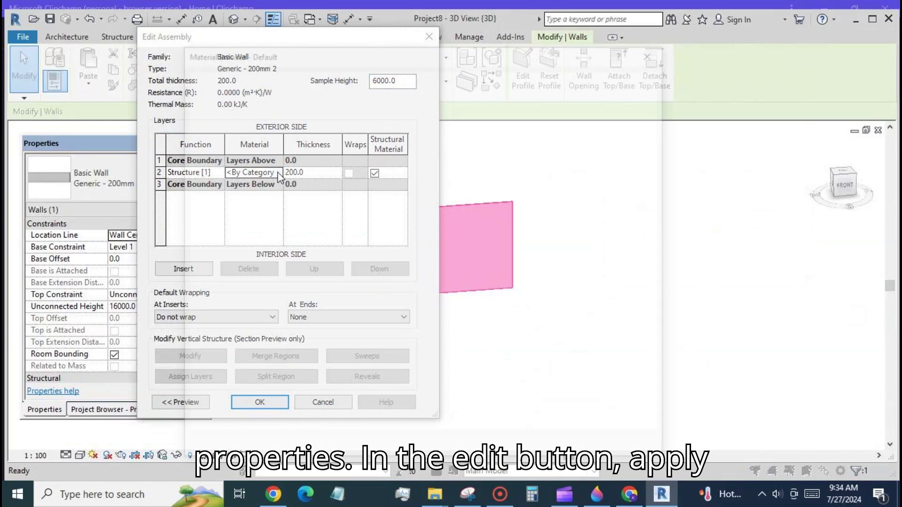
click(278, 173)
click(498, 78)
click(543, 223)
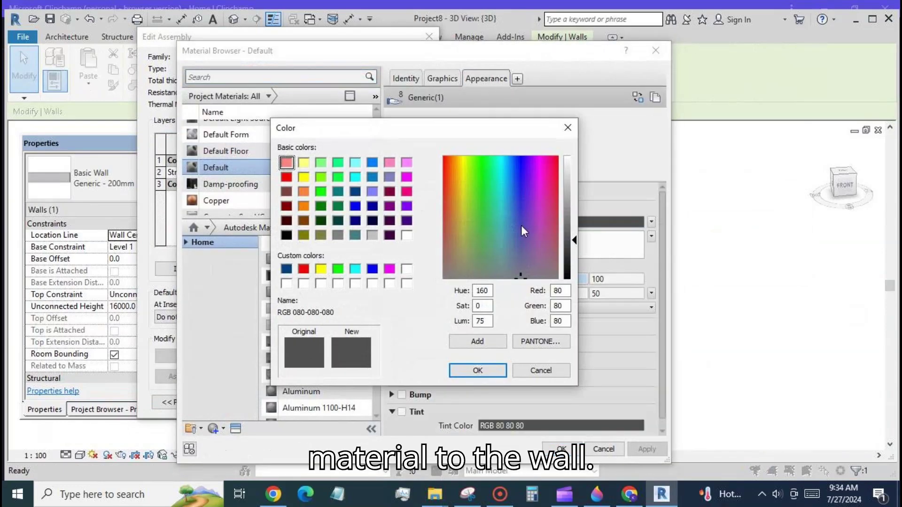
click(405, 238)
click(477, 374)
click(562, 454)
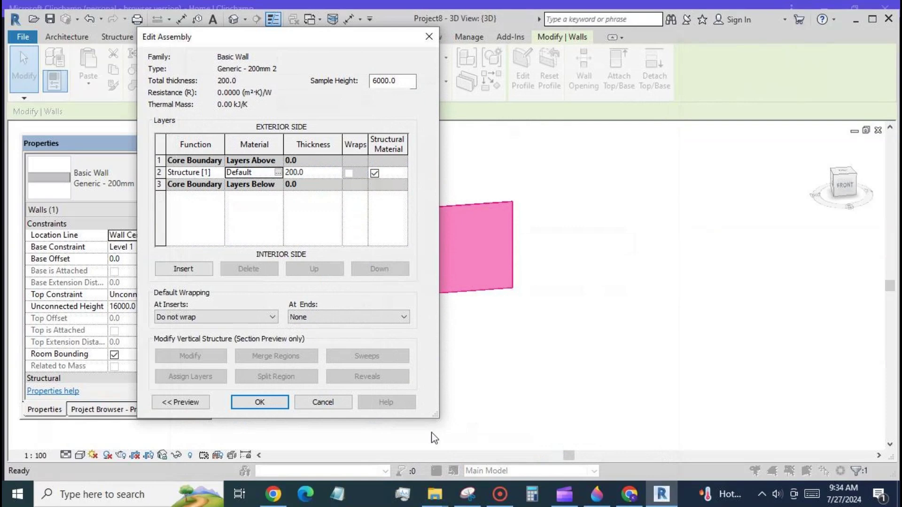
click(258, 401)
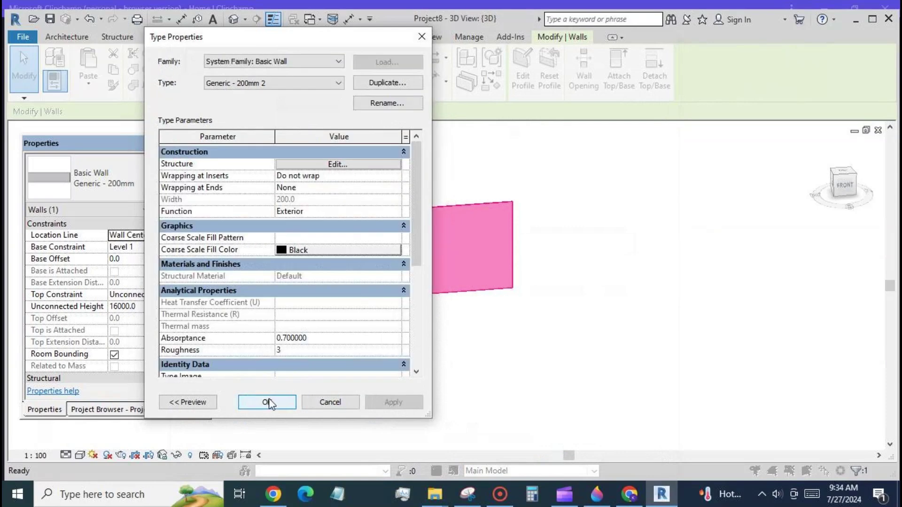
click(263, 401)
- Switch the view to Shaded display style
click(79, 455)
click(108, 403)
click(295, 285)
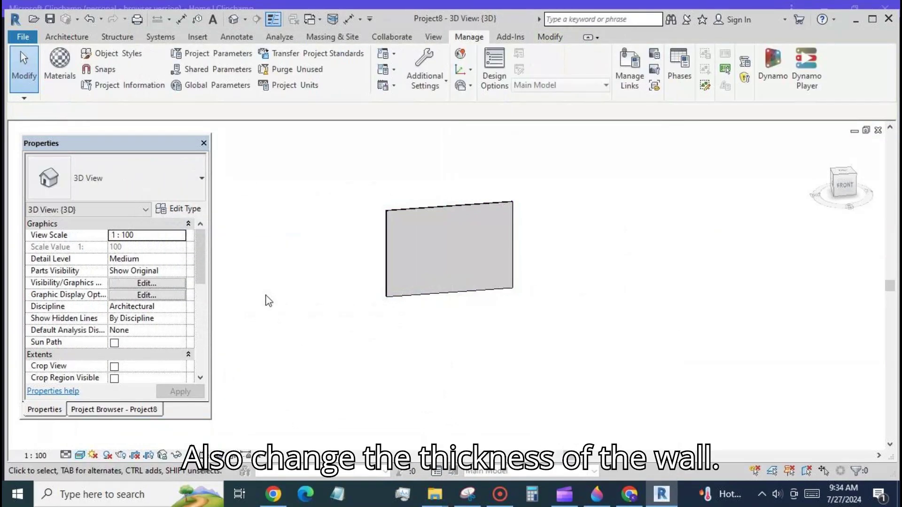
- Set the Generic - 200mm 2 structure layer thickness to 600 and apply
click(389, 251)
click(197, 209)
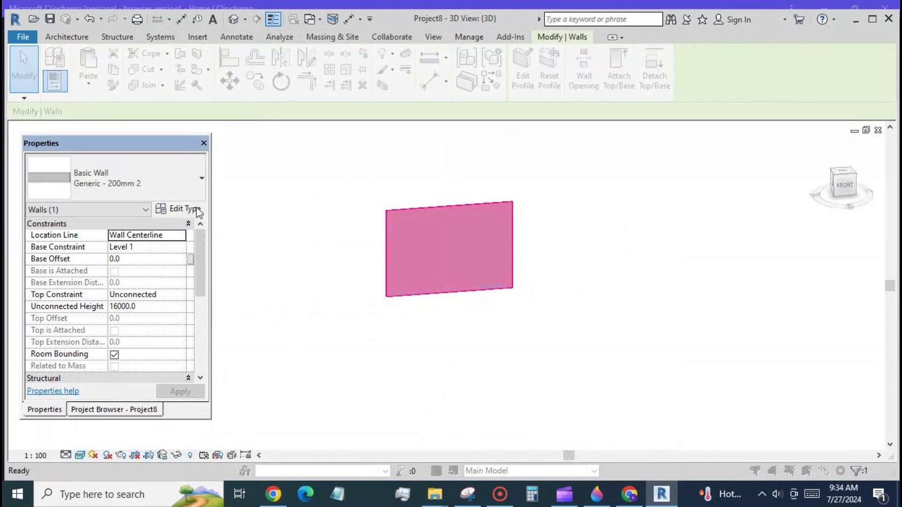
click(337, 165)
click(314, 173)
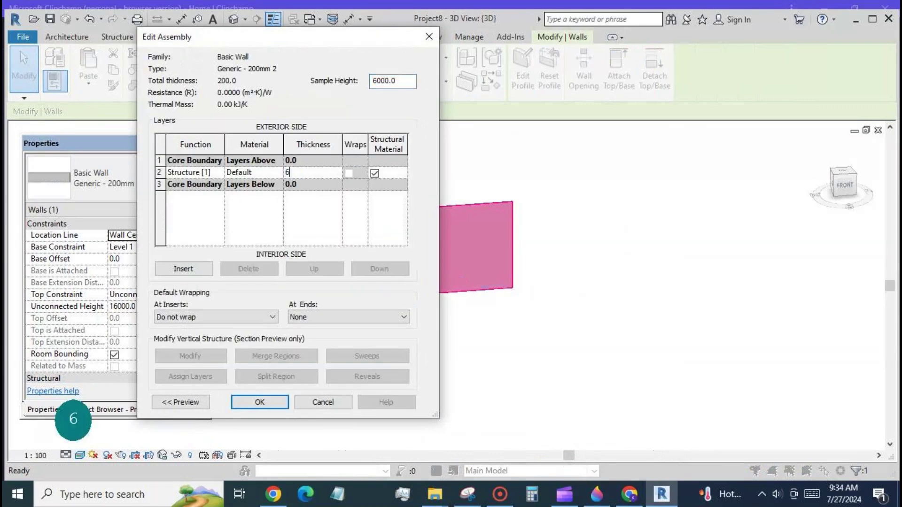
text(00)
click(260, 402)
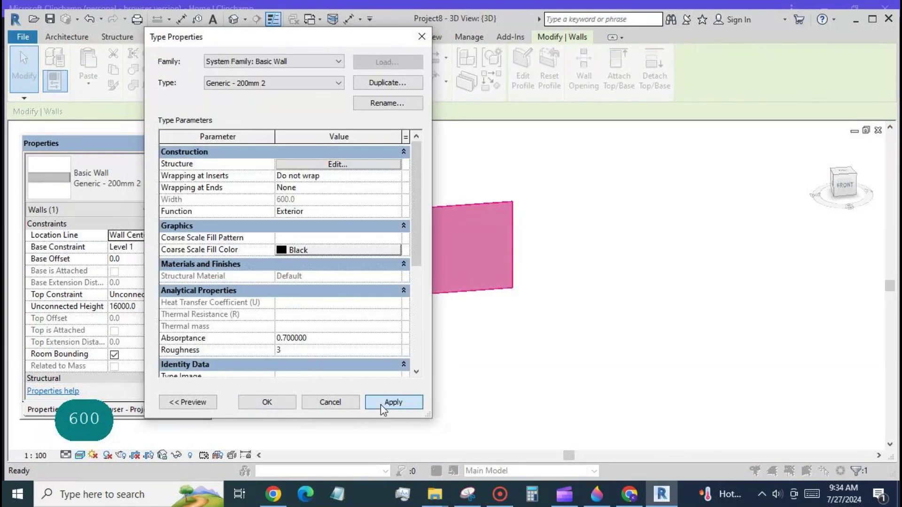
click(267, 402)
click(520, 322)
- Place niche window instances at several spots on the angled wall face using Place on Face
mouse_move(358, 294)
shift+middle_down()
mouse_move(452, 350)
mouse_move(426, 318)
mouse_move(354, 290)
mouse_move(358, 281)
shift+middle_up()
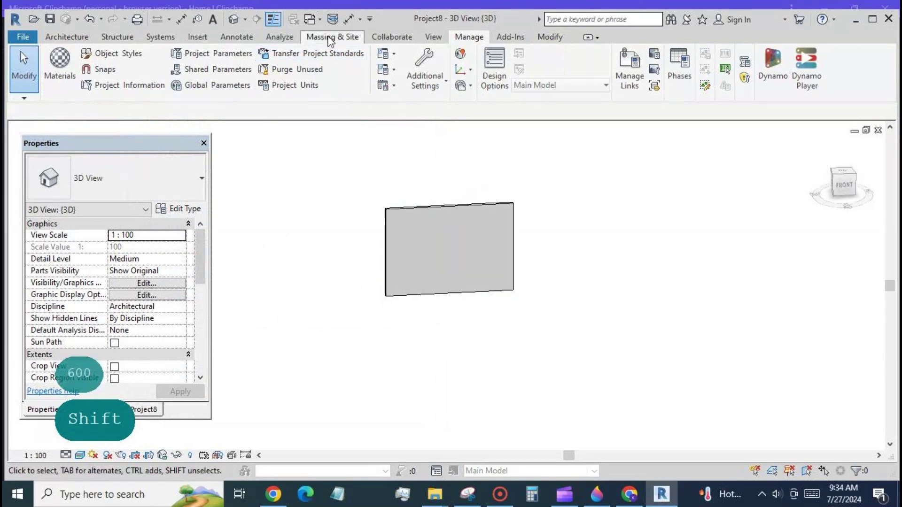
shift+middle_drag(483, 344, 375, 222)
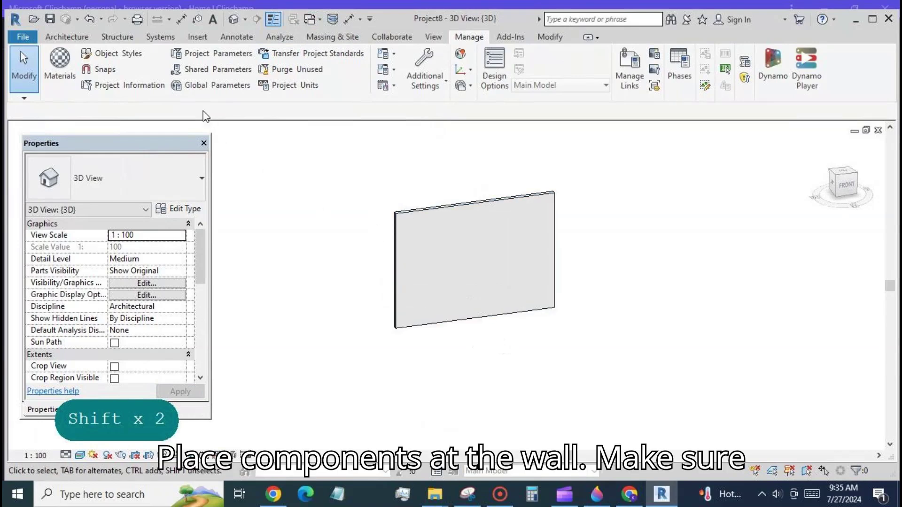
click(80, 38)
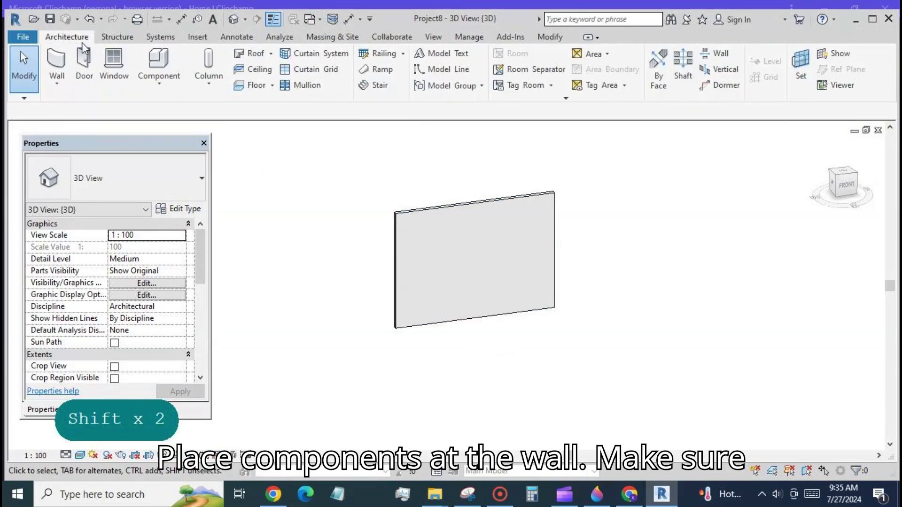
click(153, 88)
click(151, 106)
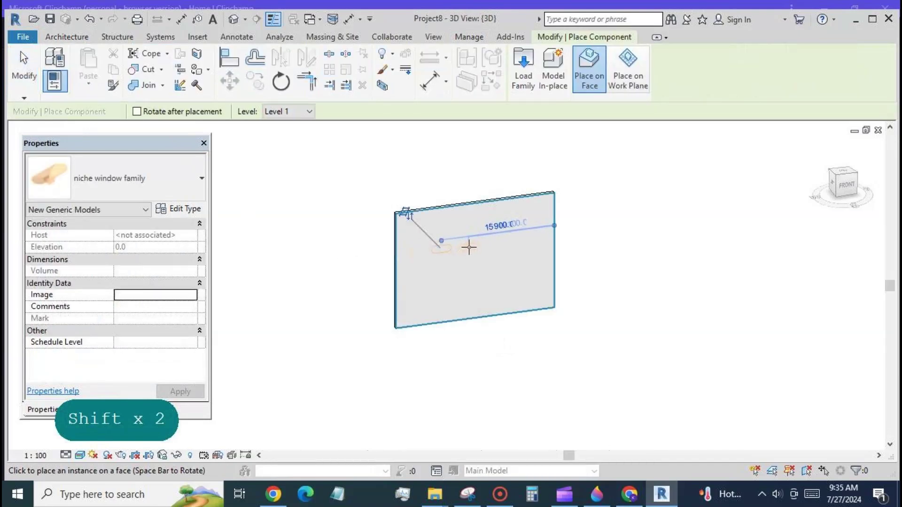
click(502, 243)
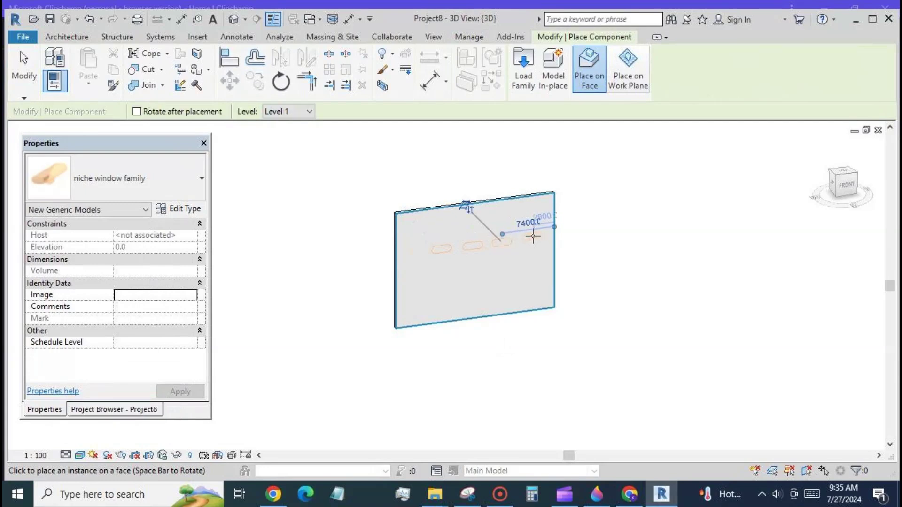
click(533, 239)
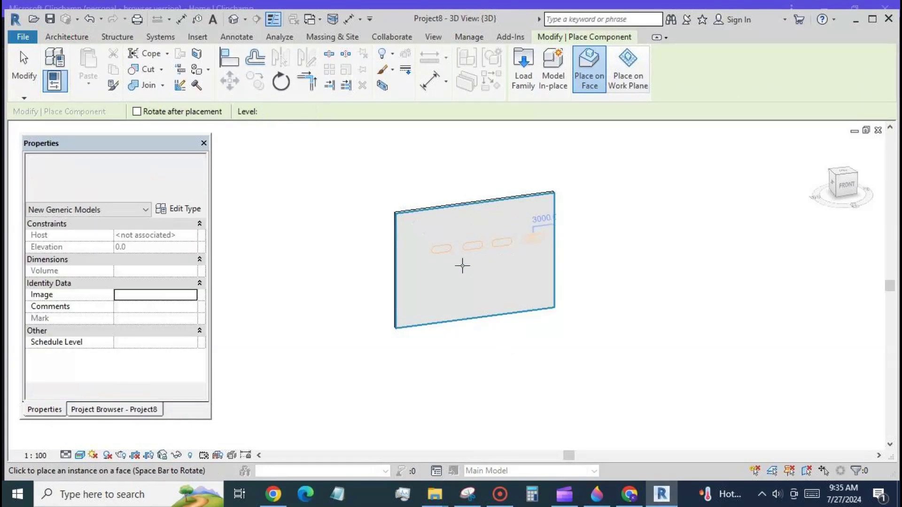
click(488, 262)
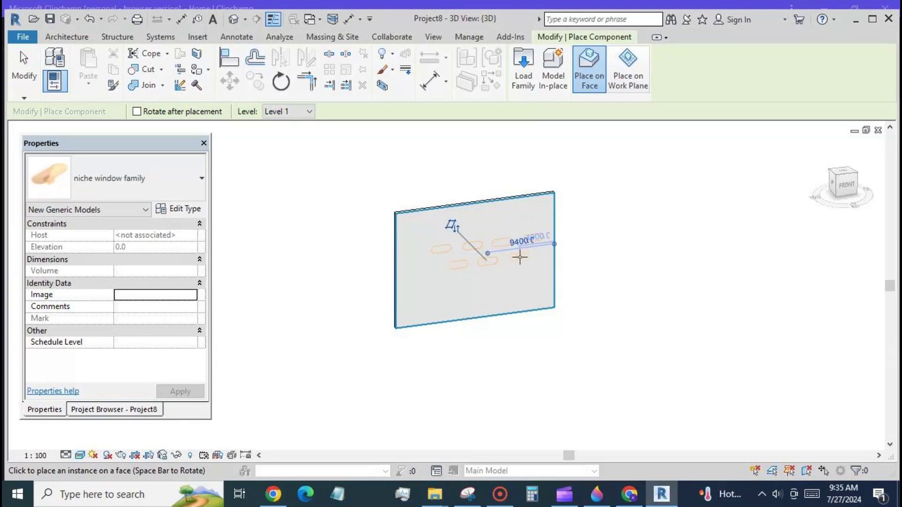
click(518, 257)
key(Escape)
key(Escape)
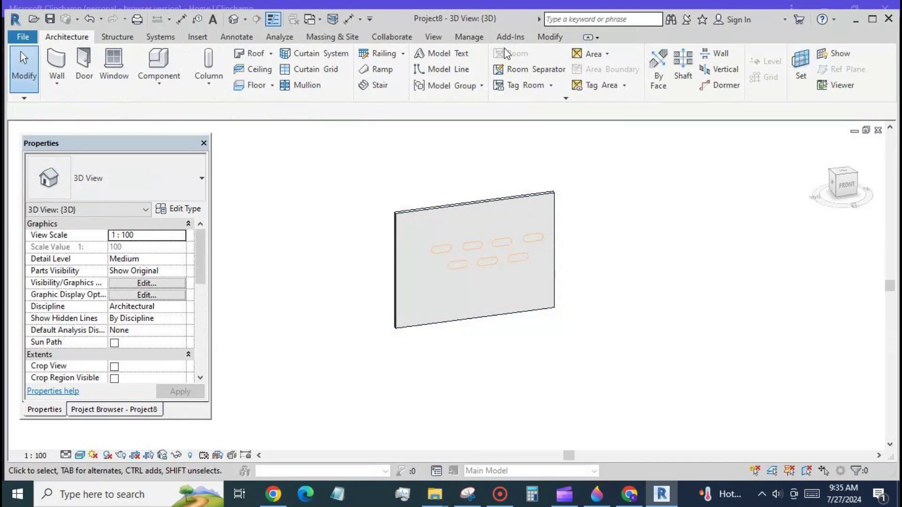
- Use Multiple Cut Geometry to cut each of the seven niches out of the wall
click(550, 36)
click(140, 69)
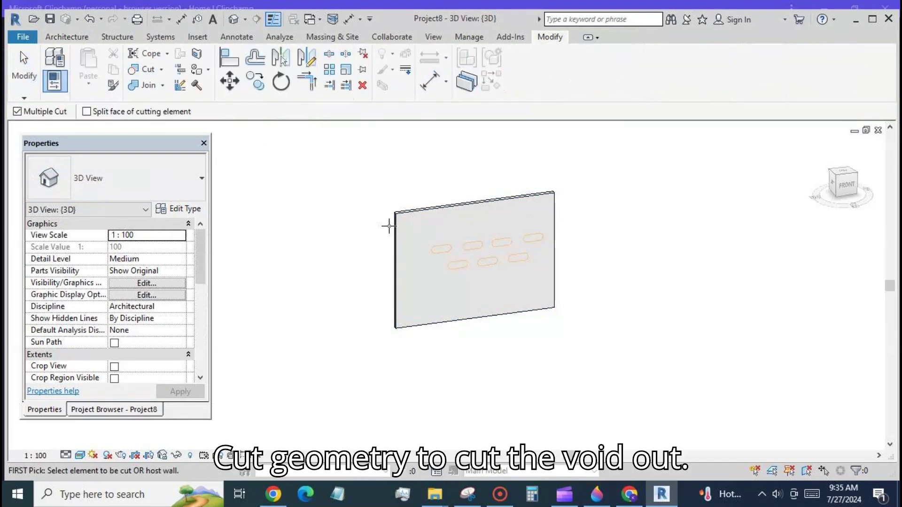
click(416, 248)
click(433, 251)
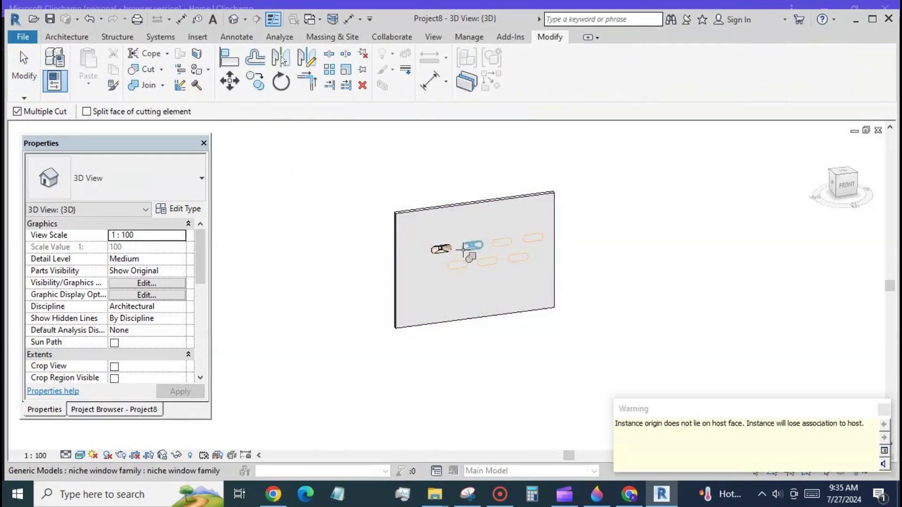
click(472, 245)
click(501, 242)
click(533, 238)
click(517, 257)
click(487, 261)
click(470, 264)
key(Escape)
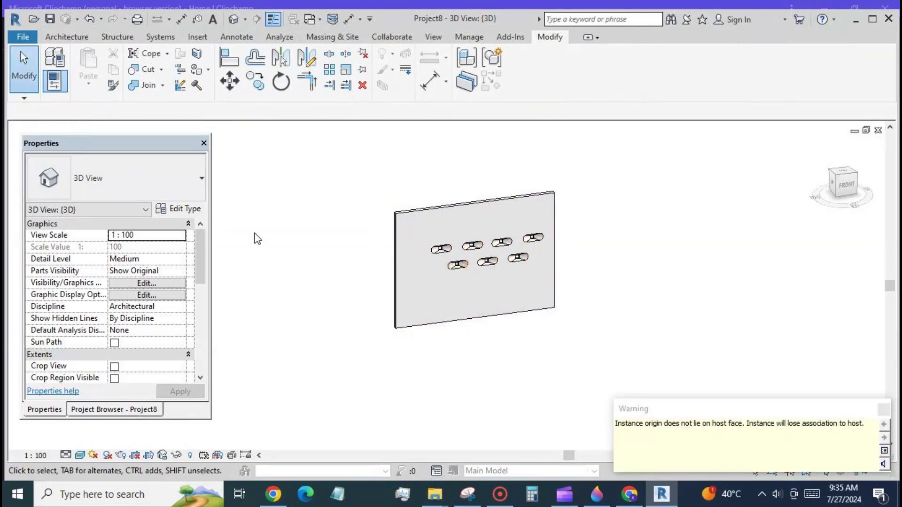
- Associate the niche's width with a new global parameter named 'width'
click(441, 249)
click(179, 208)
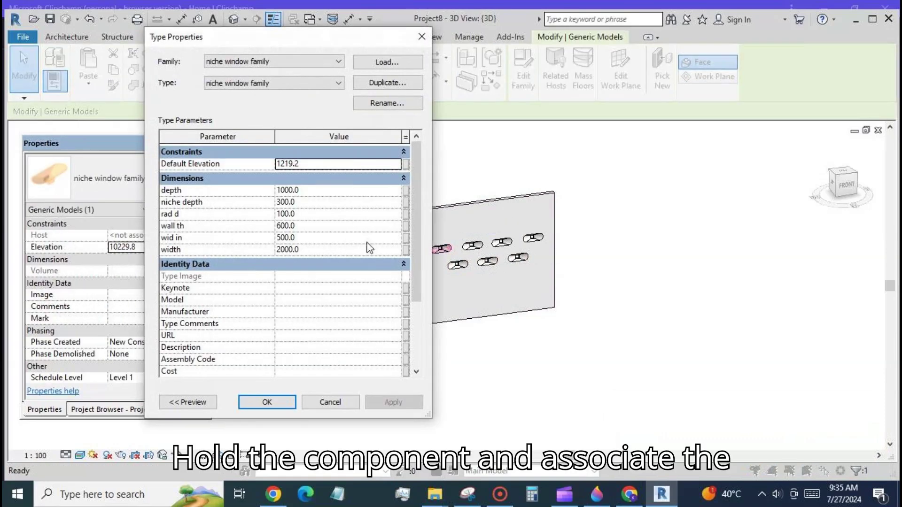
click(405, 249)
click(440, 373)
text(wi)
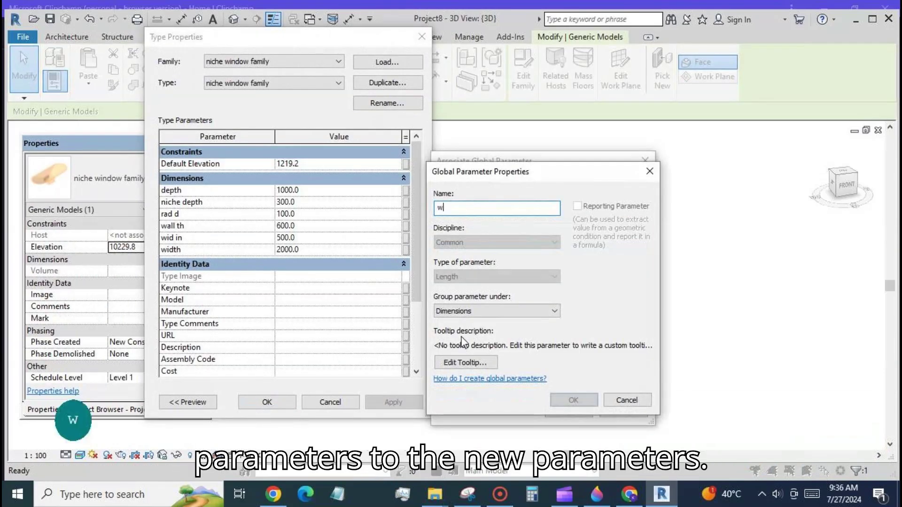
text(dth)
click(587, 399)
click(569, 412)
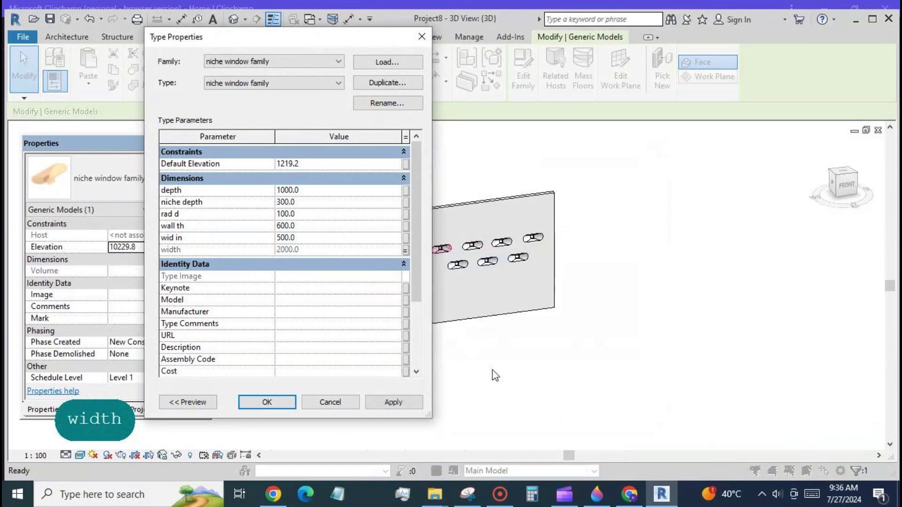
- Link wall th and wid in to new global parameters 'wall th' and 'wid in'
click(405, 226)
click(440, 374)
text(wall th)
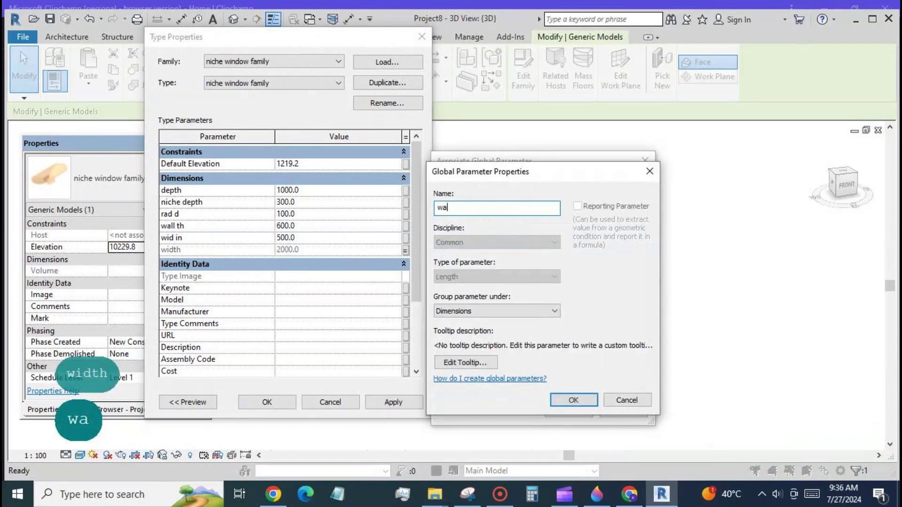
click(587, 400)
click(569, 411)
click(405, 238)
click(440, 374)
text(wid in)
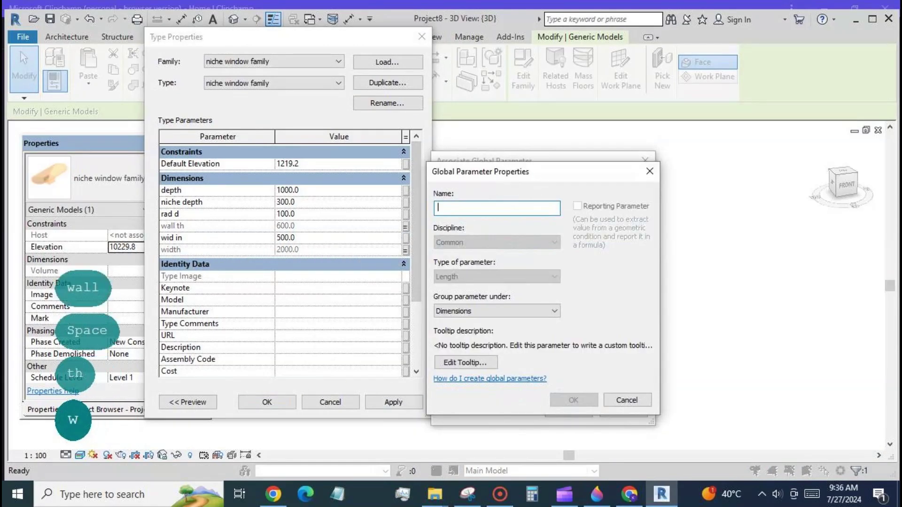
click(574, 400)
click(569, 412)
- Link niche depth to 'niche d' and rad d to 'rad', leaving depth unassociated, and apply
click(405, 190)
click(639, 406)
click(405, 202)
click(440, 373)
text(niche d)
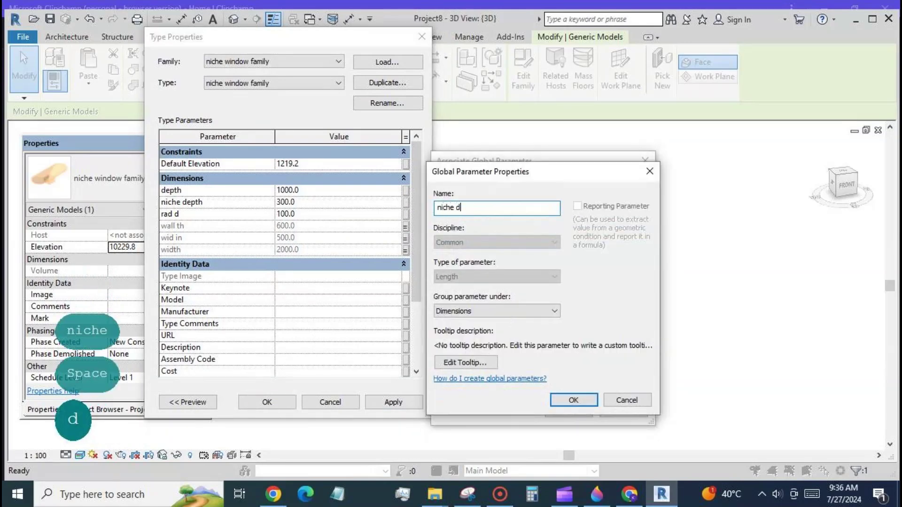
click(573, 400)
click(569, 411)
click(405, 213)
click(440, 374)
text(rad)
click(574, 400)
click(569, 411)
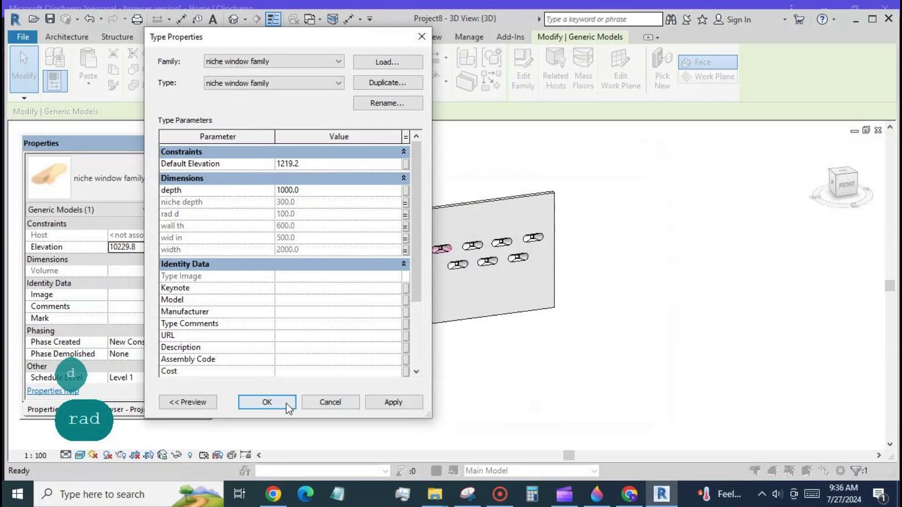
click(288, 403)
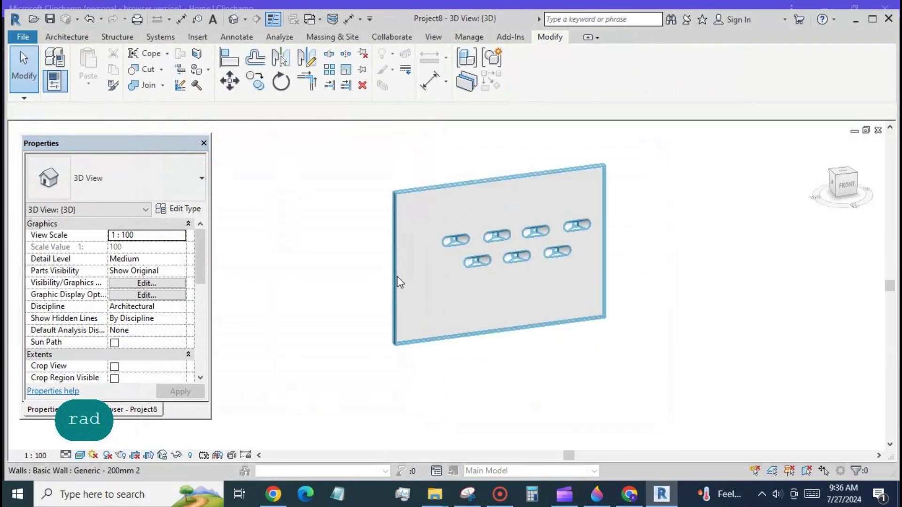
- In Global Parameters, set width to 3000 and wid in to 1000
click(469, 36)
click(217, 85)
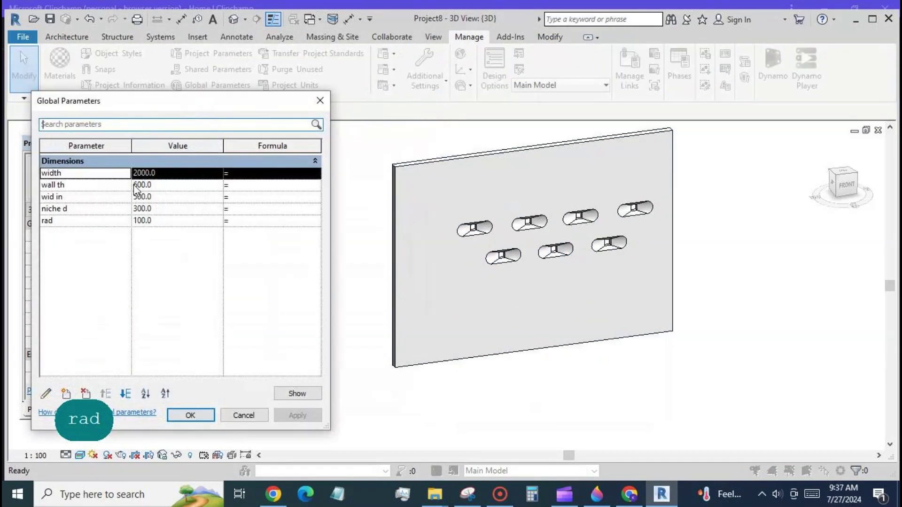
click(173, 177)
text(3000)
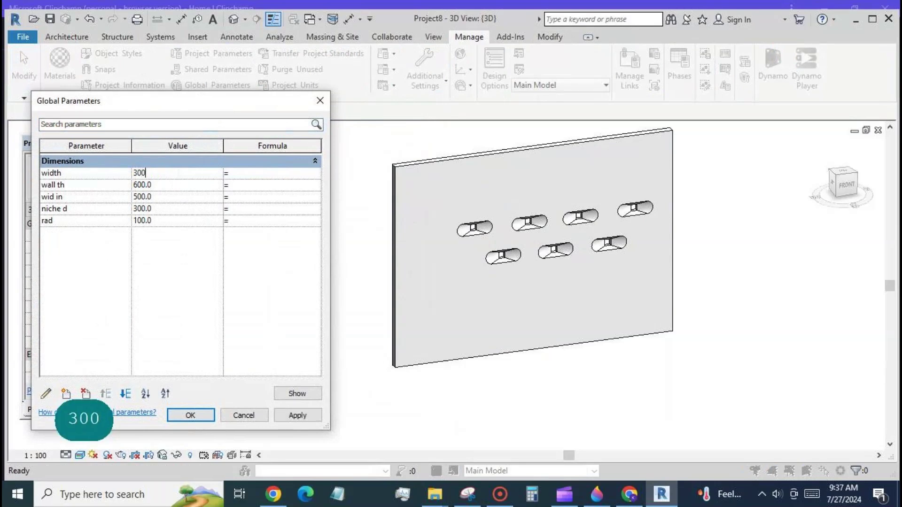
click(295, 416)
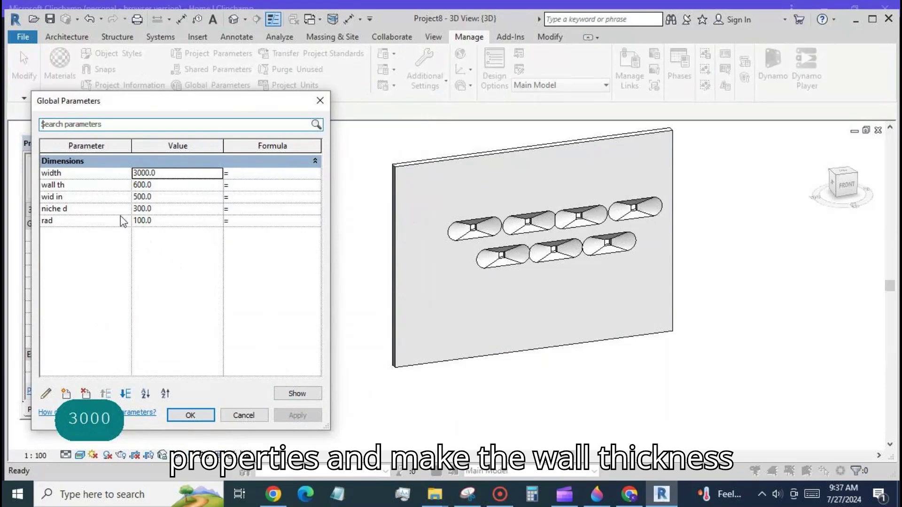
click(151, 197)
text(1000)
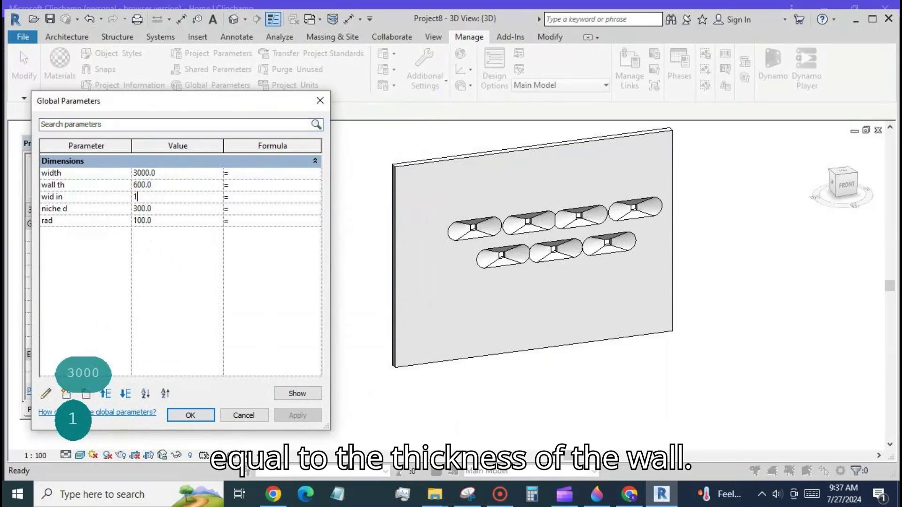
click(293, 416)
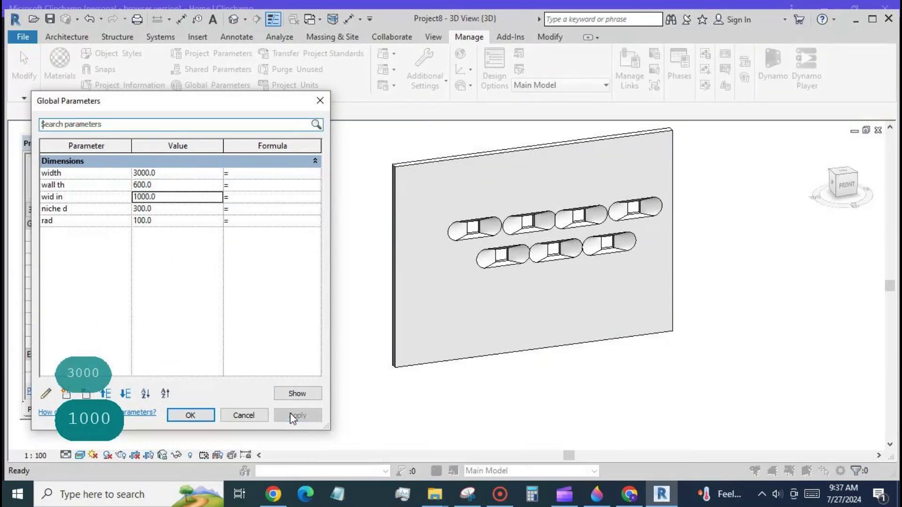
- Set niche d to 400 and rad to 600, then 1000, and close Global Parameters
click(168, 211)
click(167, 212)
text(400)
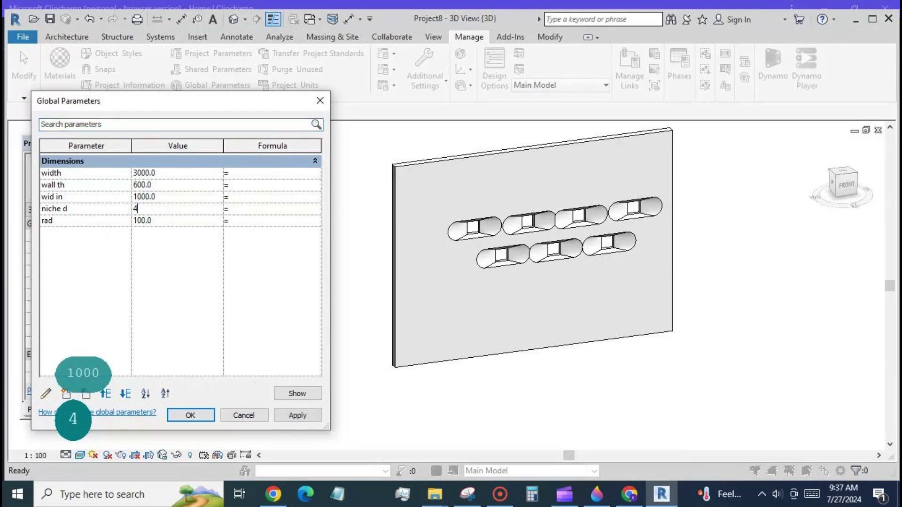
click(298, 417)
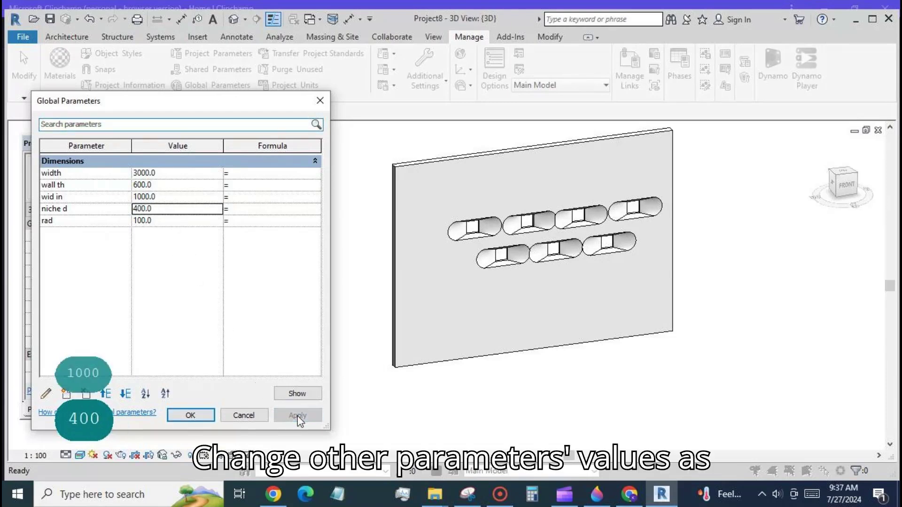
click(166, 221)
text(600)
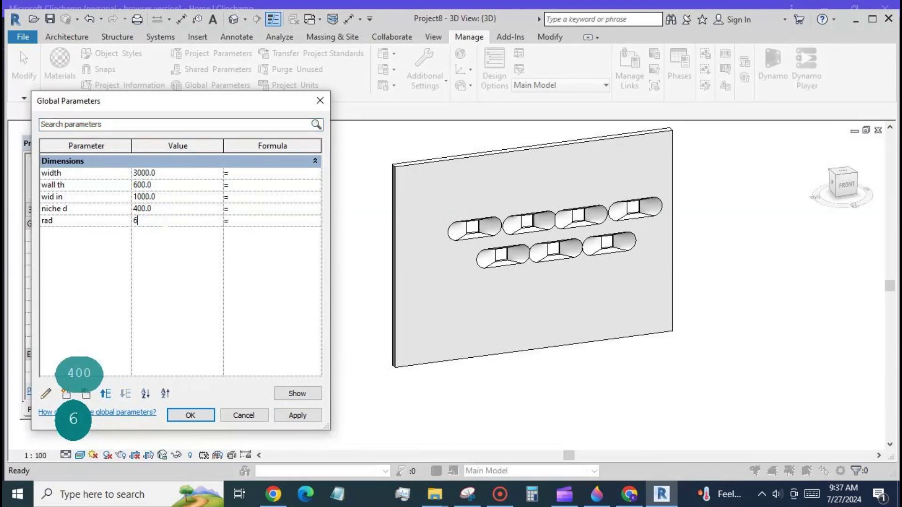
click(297, 417)
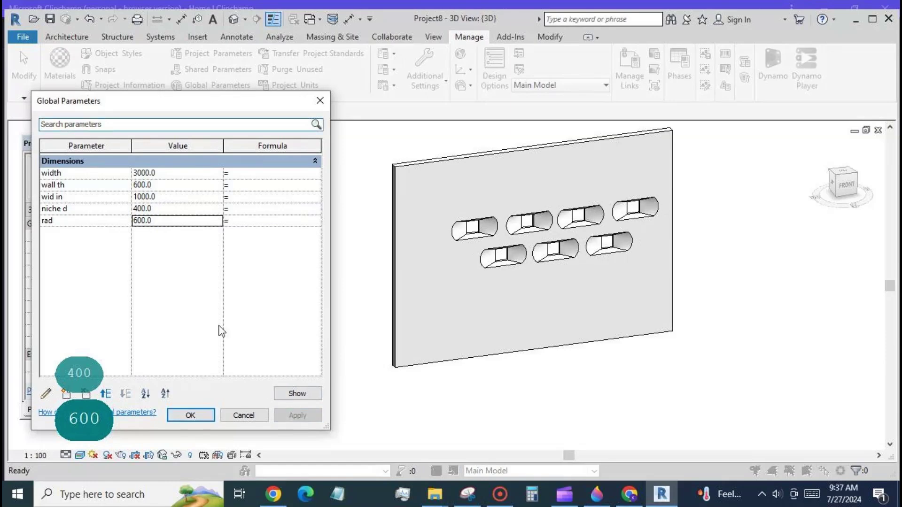
click(166, 222)
text(1000)
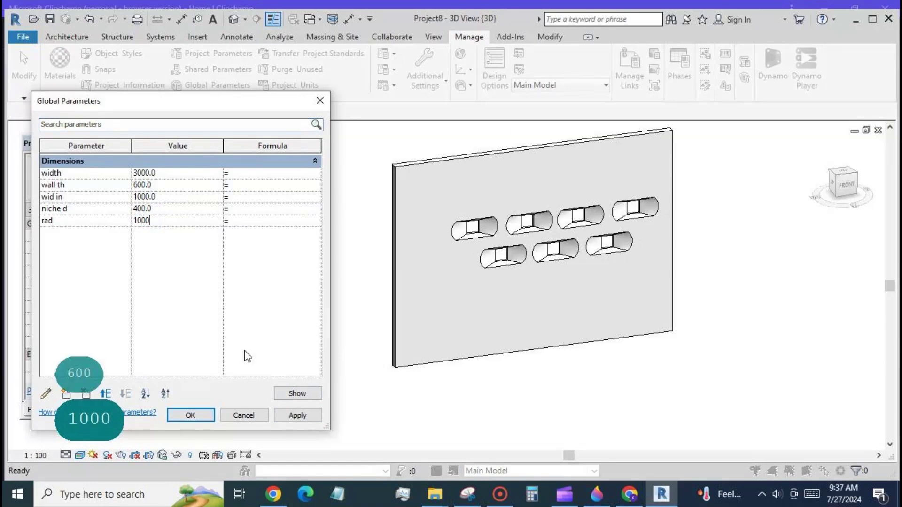
click(293, 417)
click(202, 417)
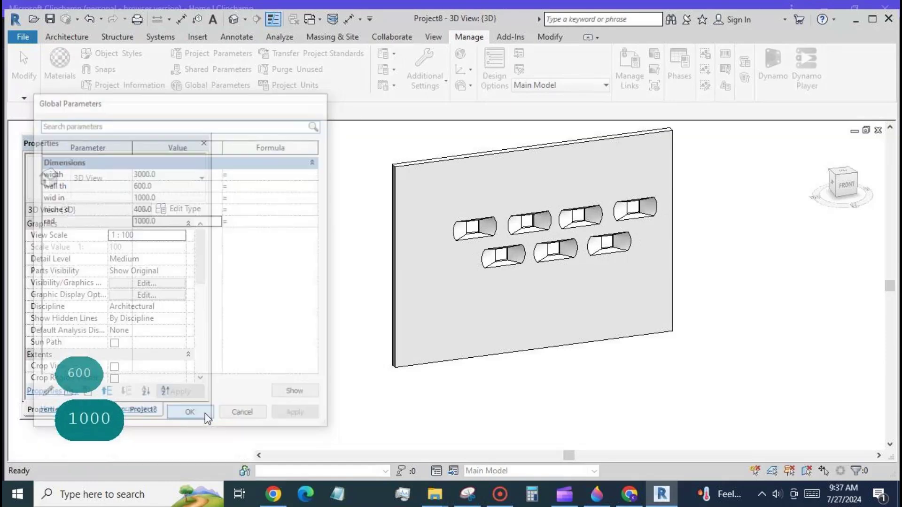
- In the niche family's front elevation, change rad d to an instance parameter
mouse_move(628, 397)
shift+middle_down()
mouse_move(614, 332)
mouse_move(628, 346)
mouse_move(574, 355)
shift+middle_up()
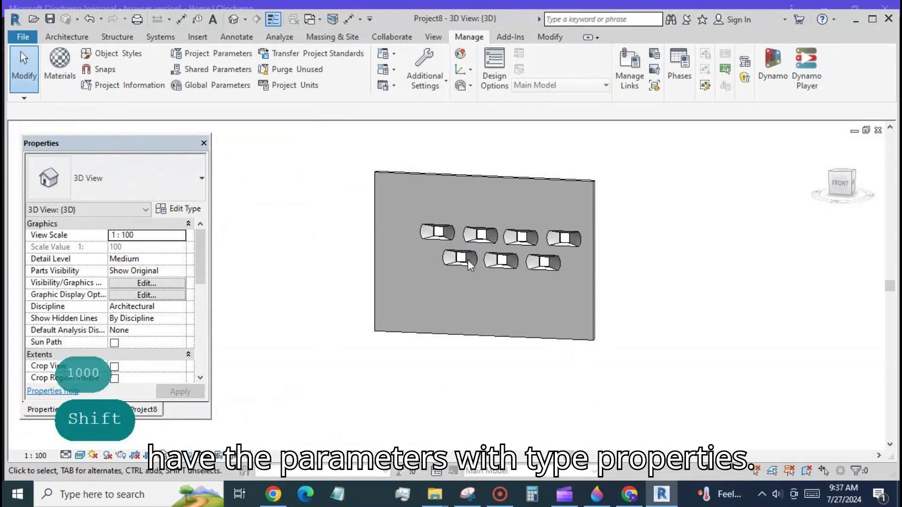
click(320, 20)
click(254, 53)
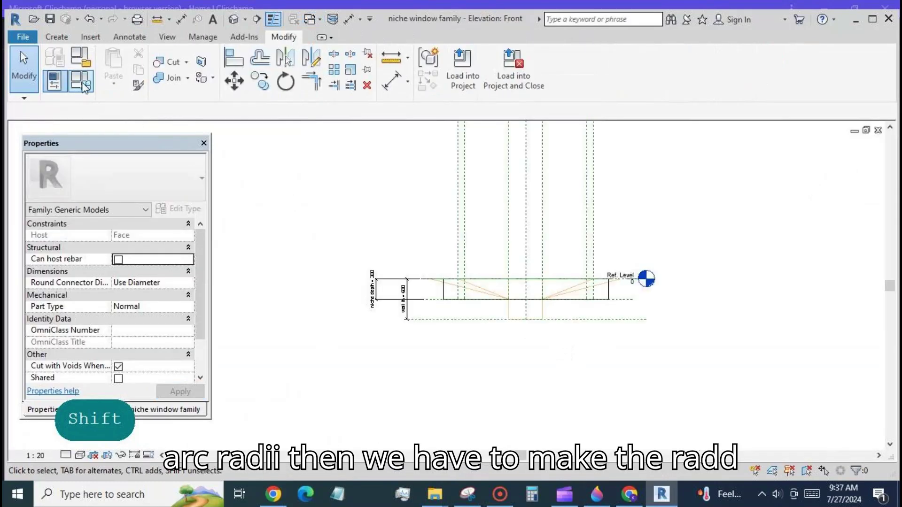
click(81, 80)
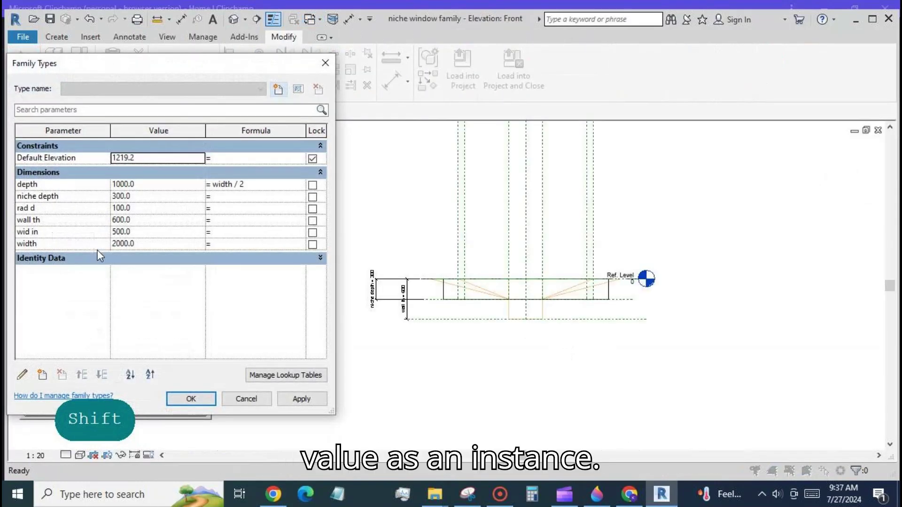
click(66, 211)
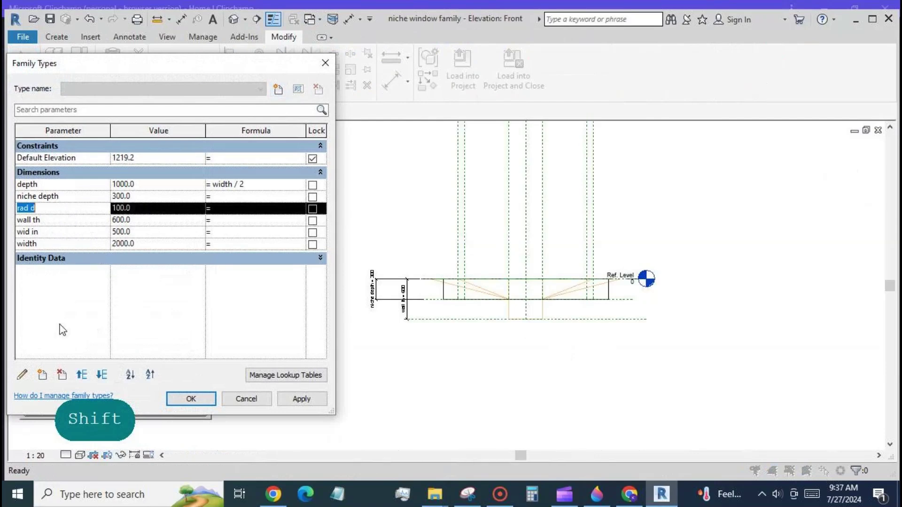
click(22, 375)
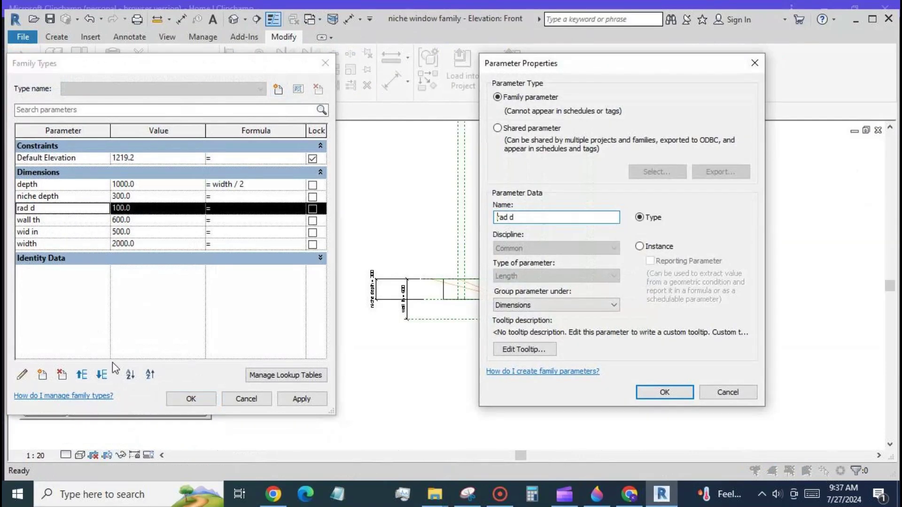
click(640, 247)
click(664, 393)
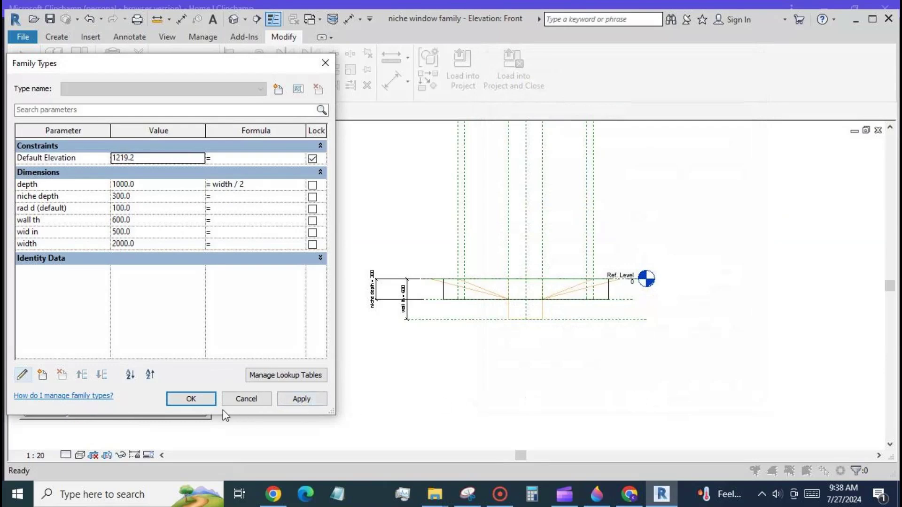
click(191, 399)
- Reload the family into Project8, overwriting the existing version, and unassociate rad d
click(463, 68)
click(566, 346)
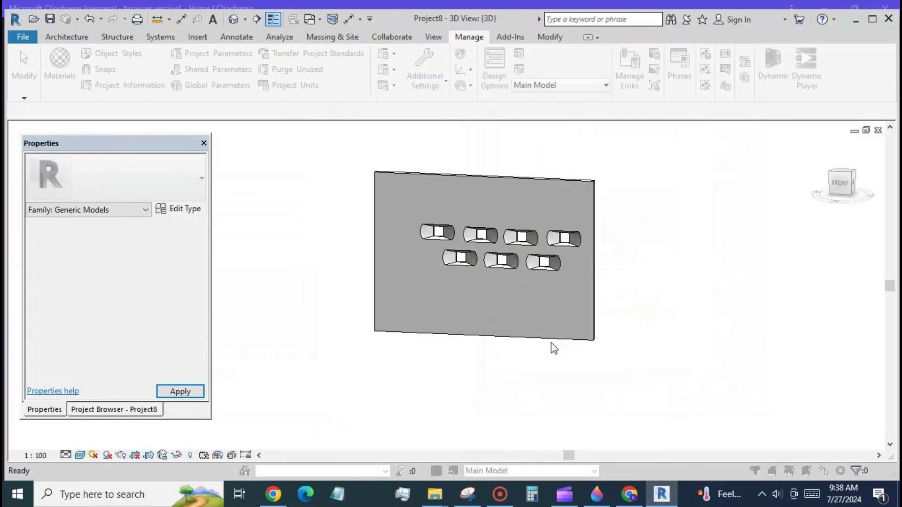
click(412, 247)
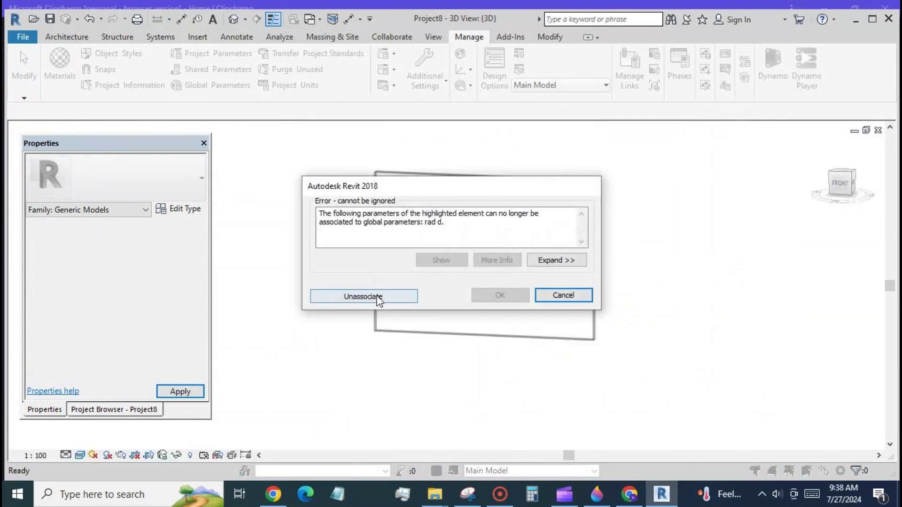
click(410, 303)
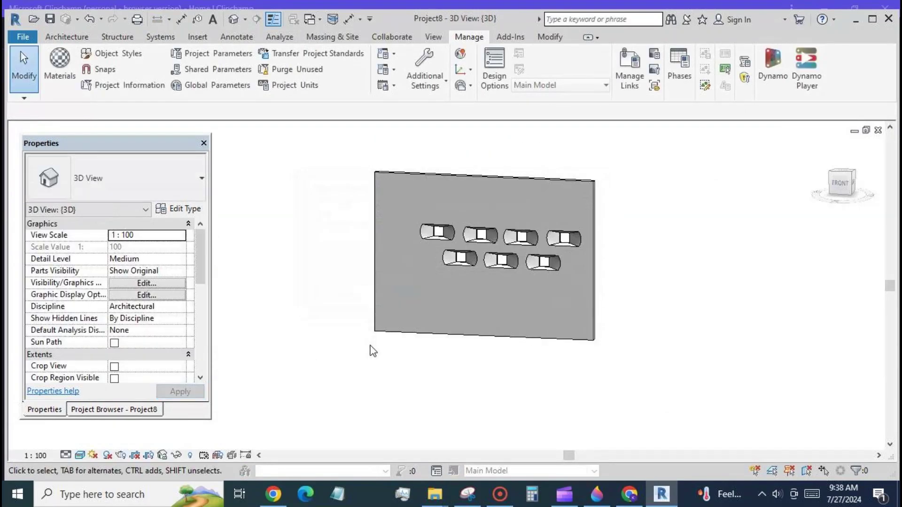
- Set the first top-row niche's rad d to 100
key(shift)
key(shift)
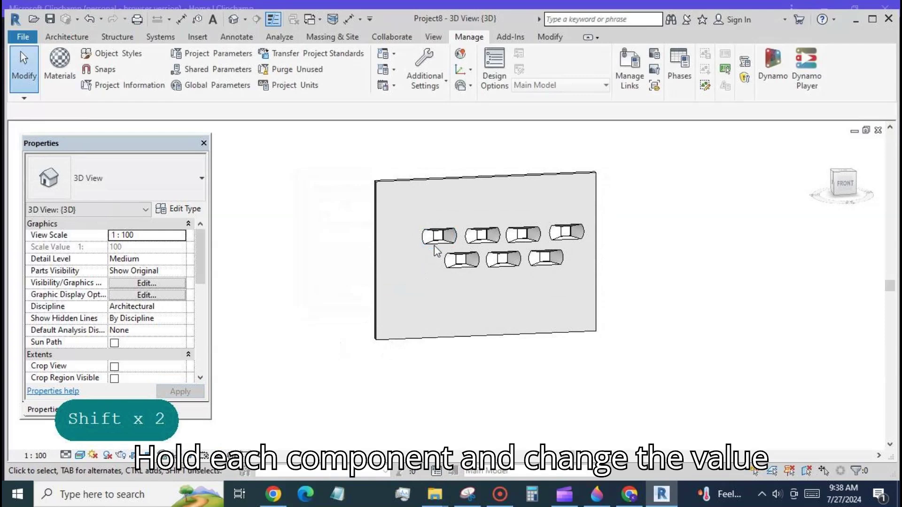
click(435, 245)
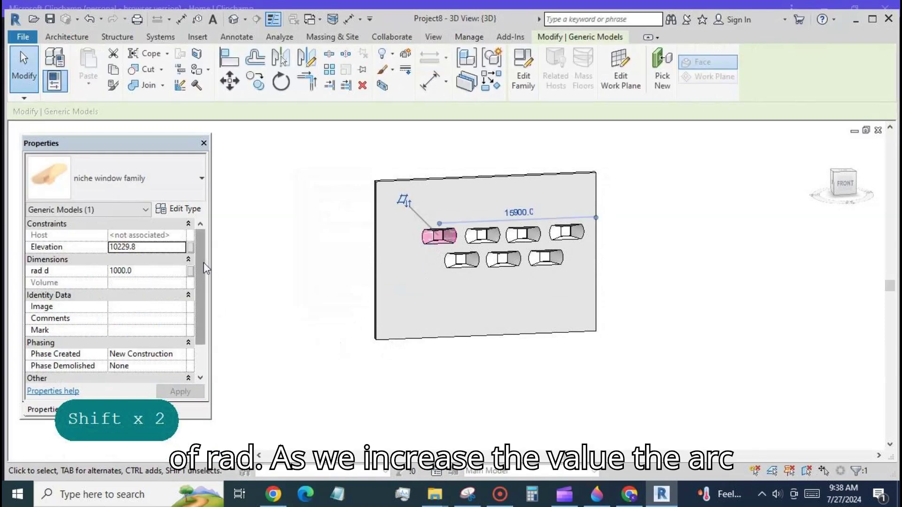
click(152, 273)
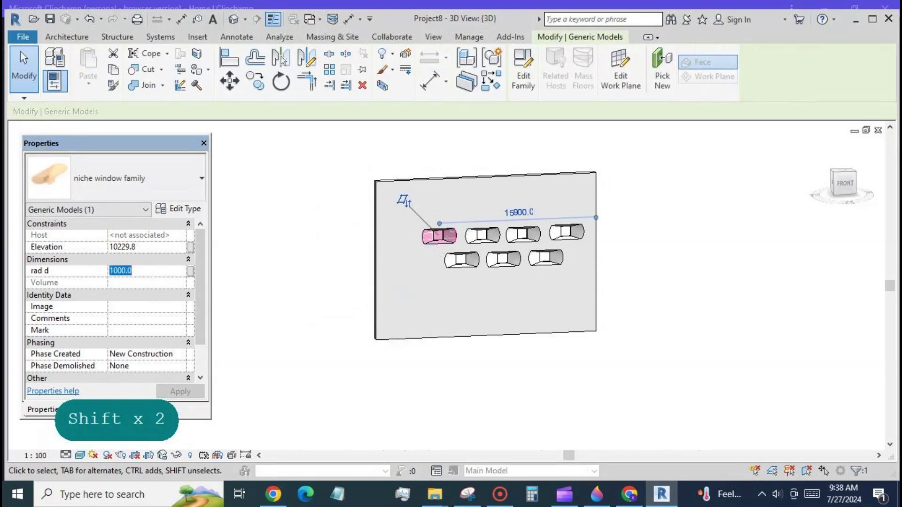
text(100)
click(196, 392)
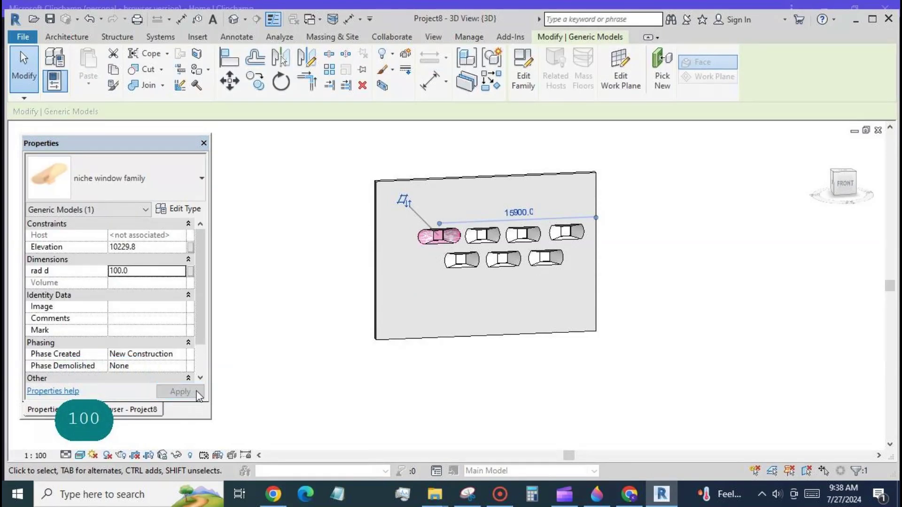
scroll(484, 236, up, 3)
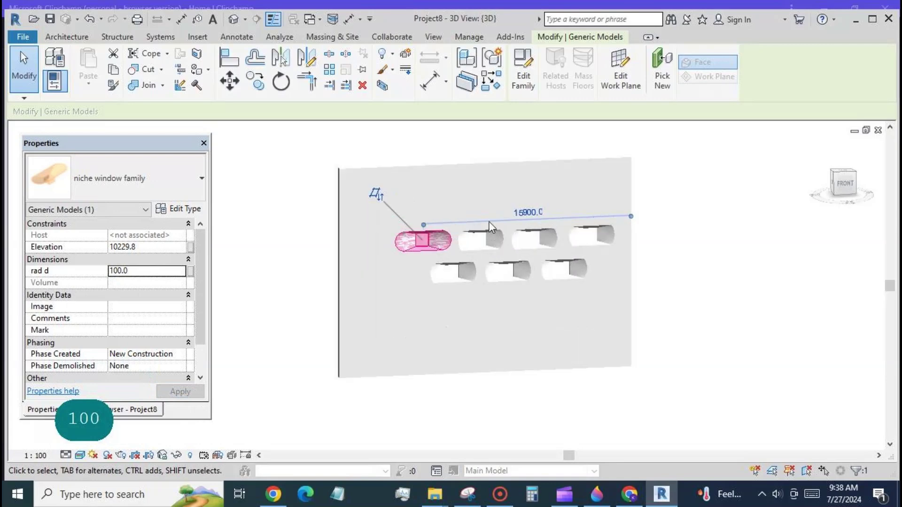
key(Escape)
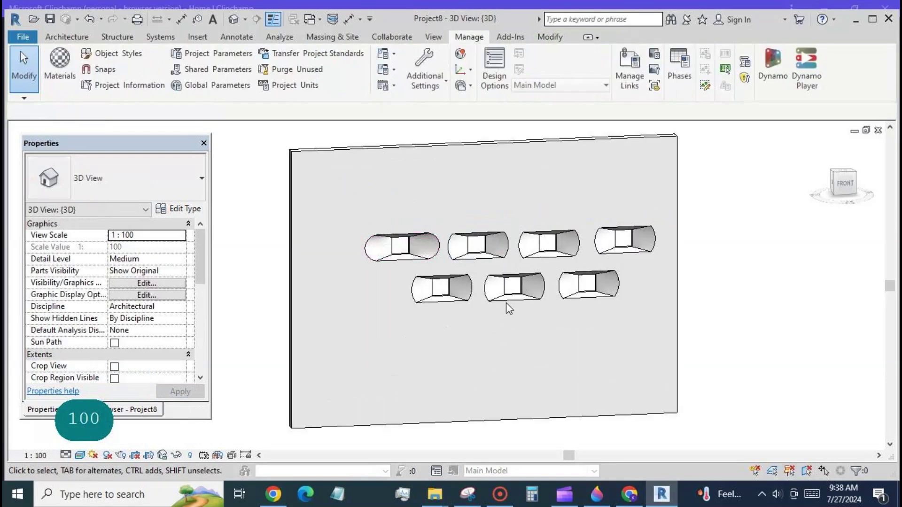
- Set the lower middle niche's rad d to 500
click(507, 303)
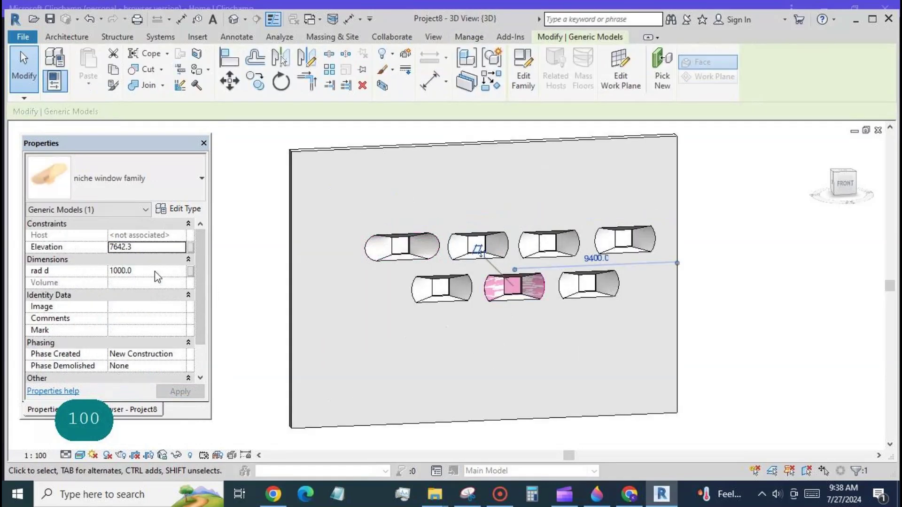
click(155, 271)
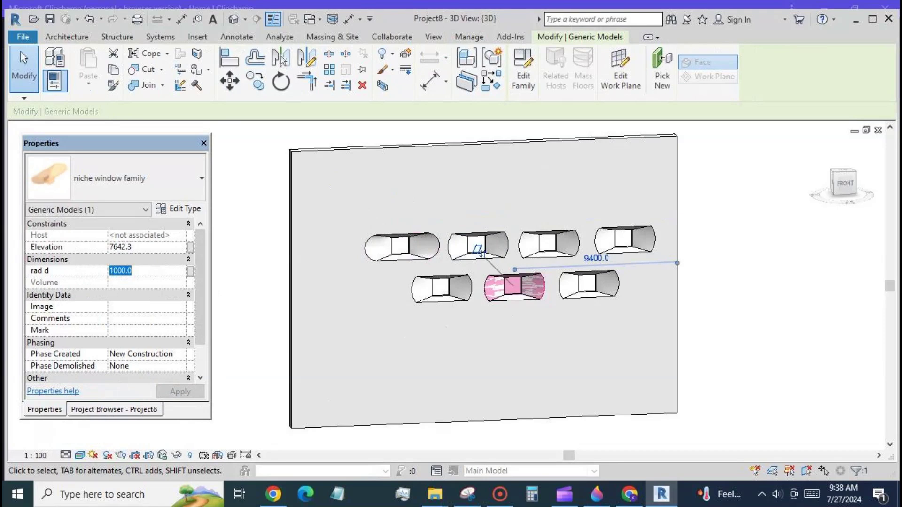
text(5000)
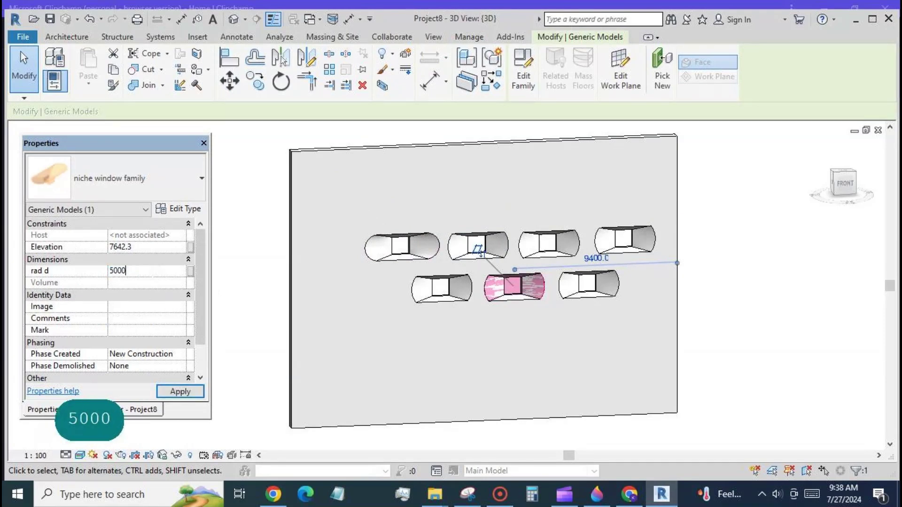
text(50)
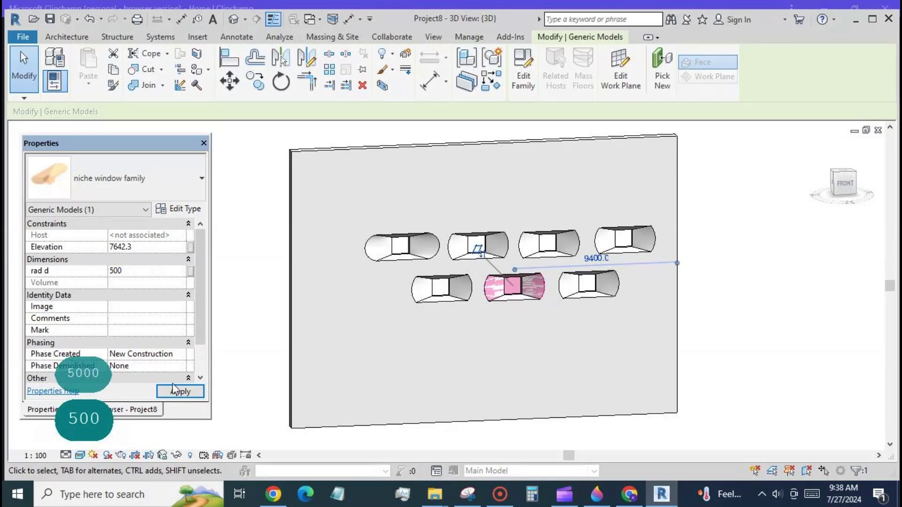
click(172, 389)
click(140, 272)
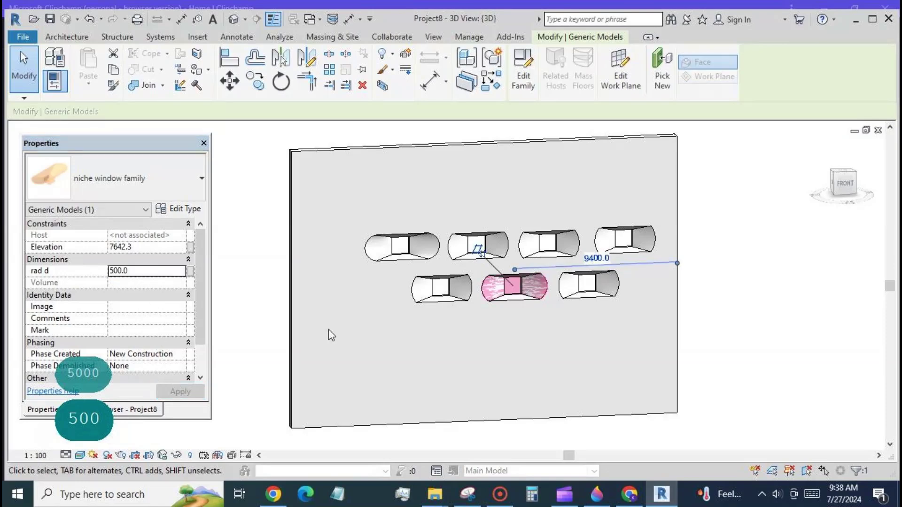
click(277, 312)
- Set the lower left niche's rad d to 5000
click(417, 306)
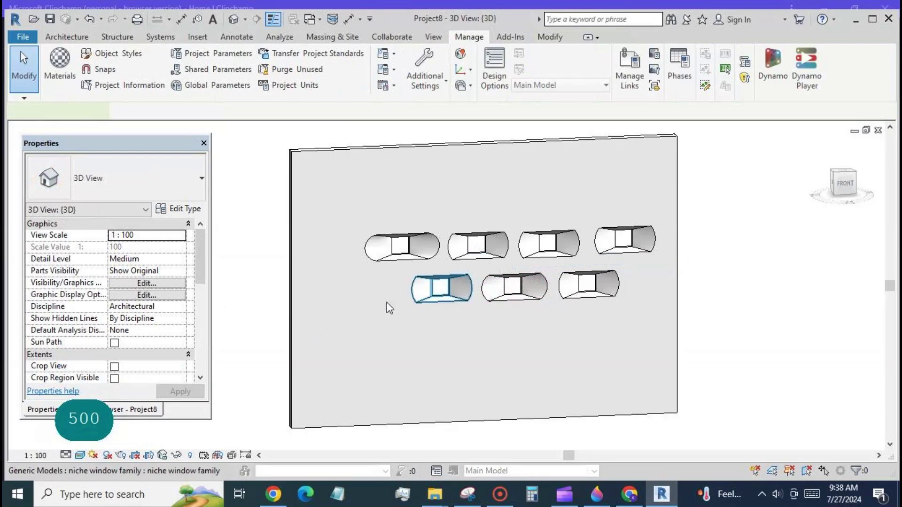
click(143, 271)
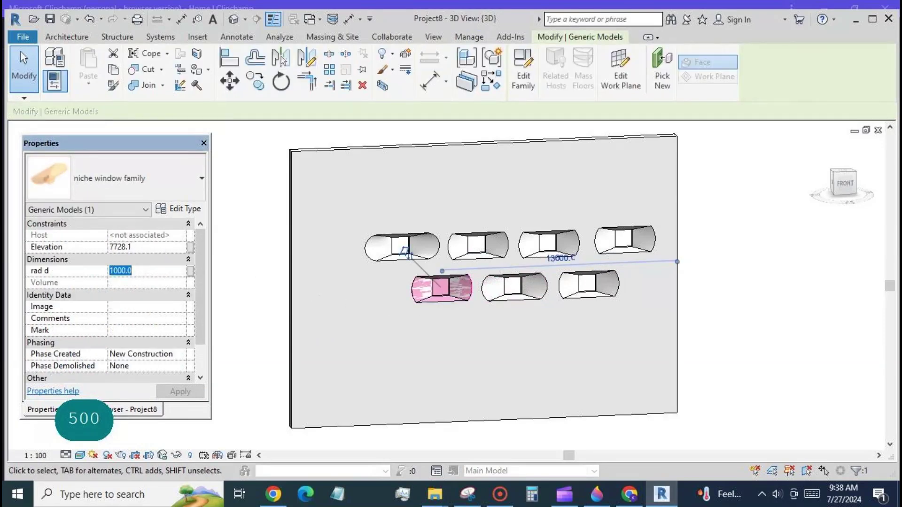
text(5000)
click(192, 392)
click(242, 322)
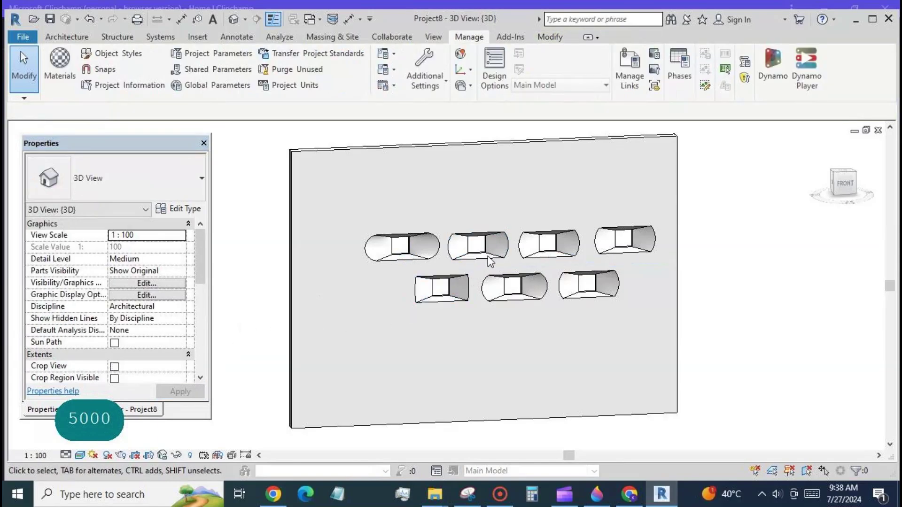
- Set the top-right niche's rad d to 1, test 0, and keep 1 after the warning
click(634, 242)
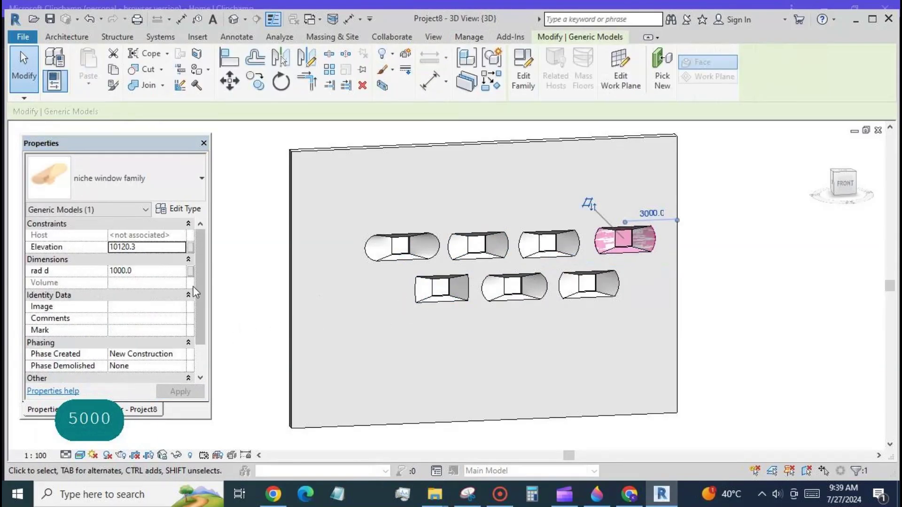
click(174, 271)
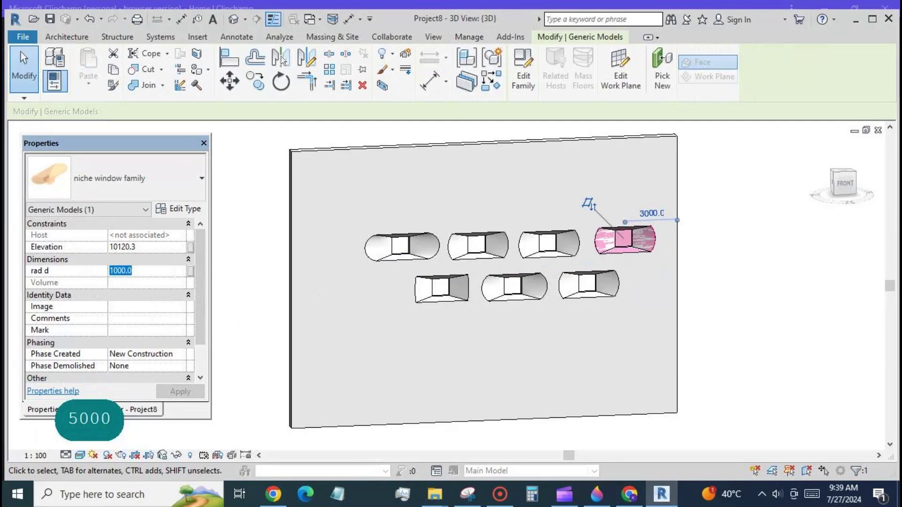
text(1)
click(180, 392)
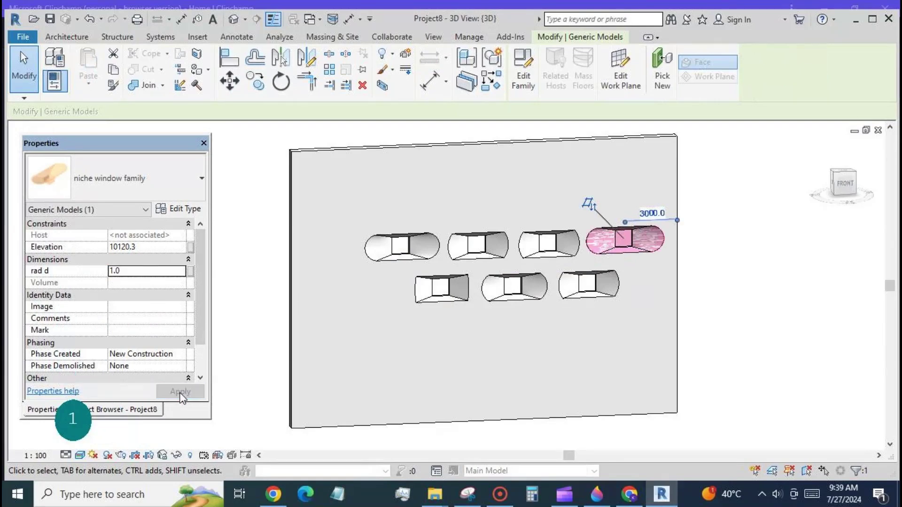
click(148, 272)
text(0)
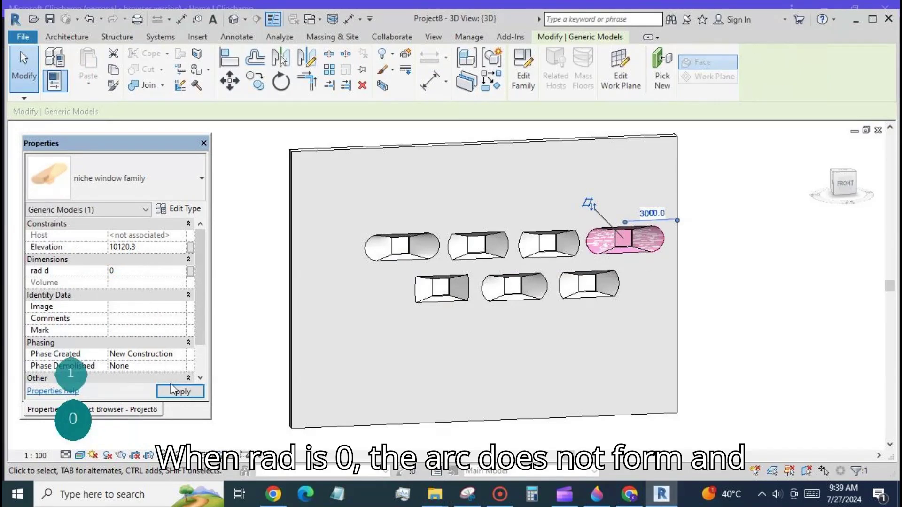
click(181, 392)
click(270, 329)
click(237, 328)
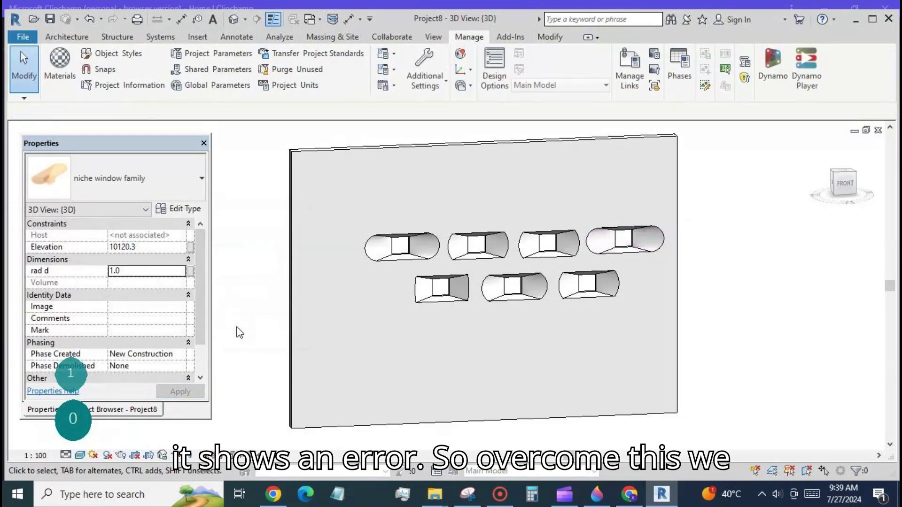
scroll(564, 263, up, 3)
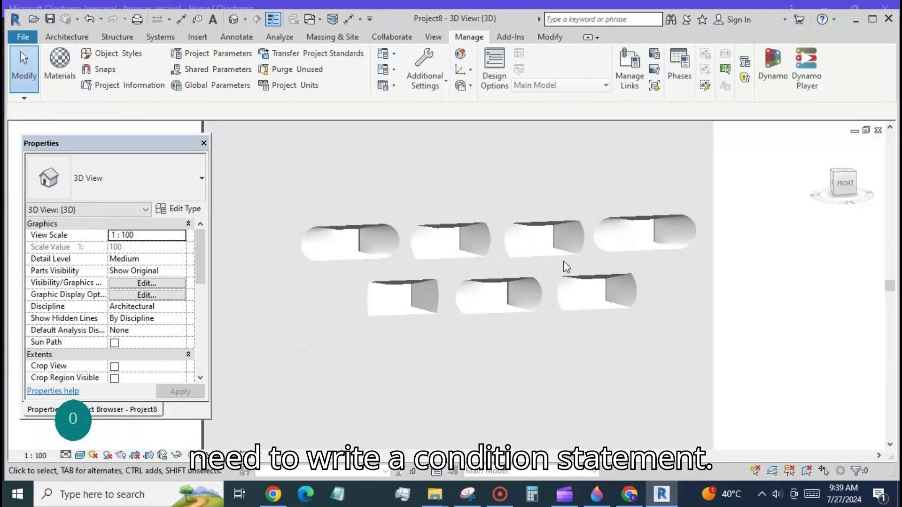
scroll(564, 262, down, 3)
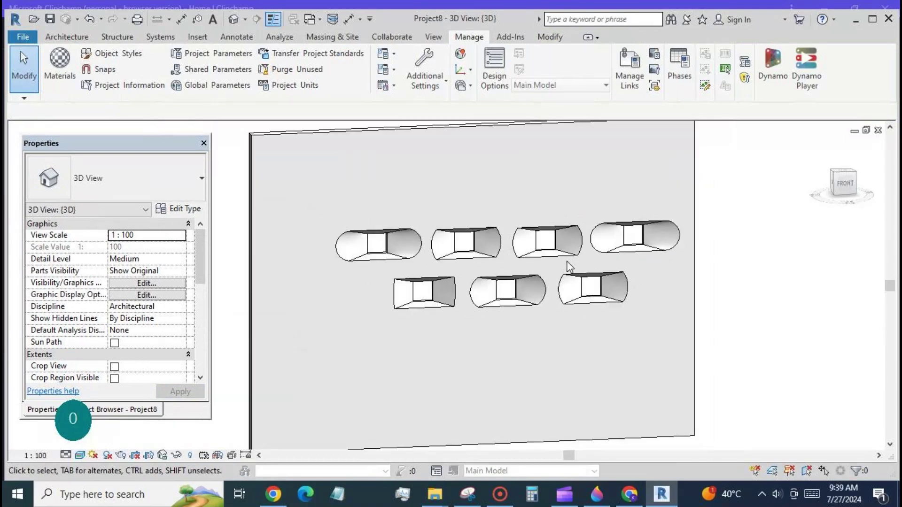
- In the niche family's Front elevation, add a new instance parameter 'rad' in Family Types
click(312, 19)
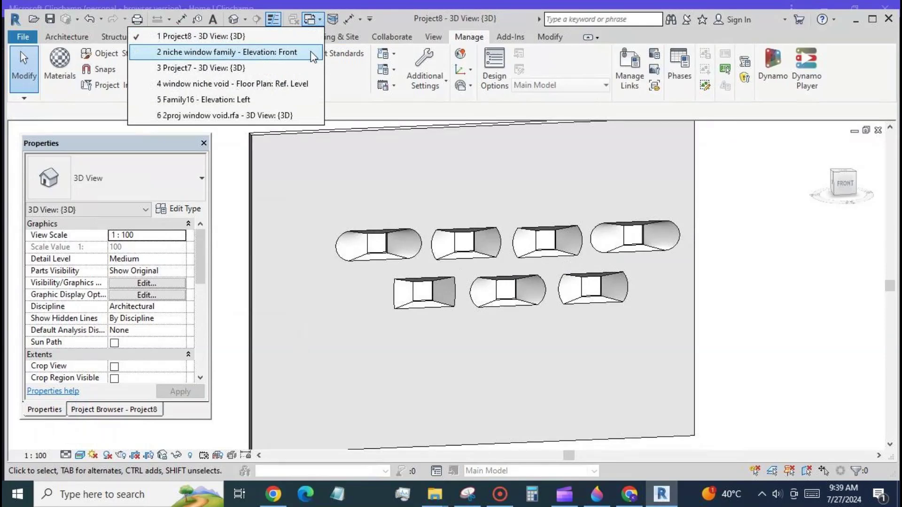
click(313, 56)
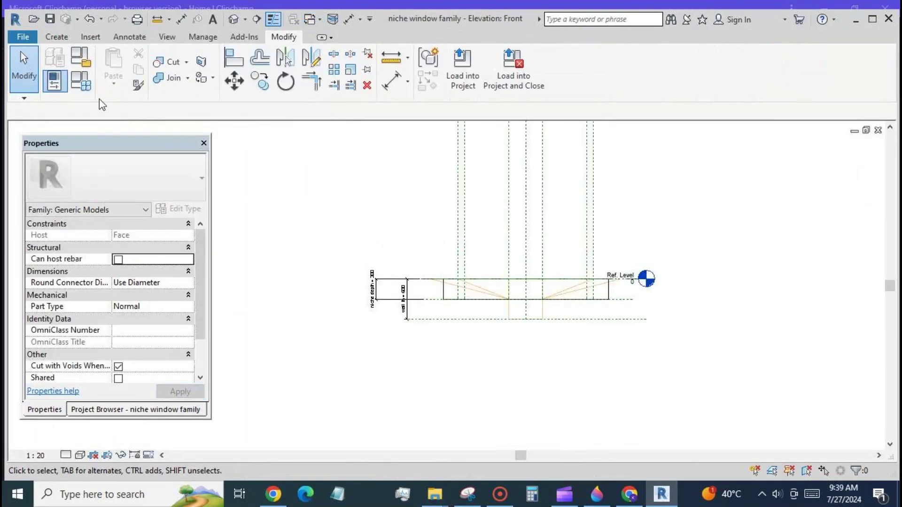
click(81, 81)
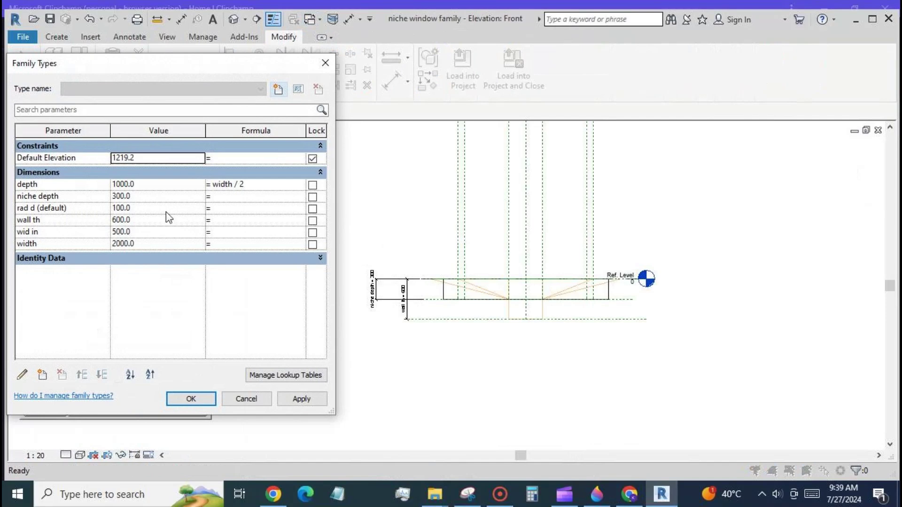
click(222, 208)
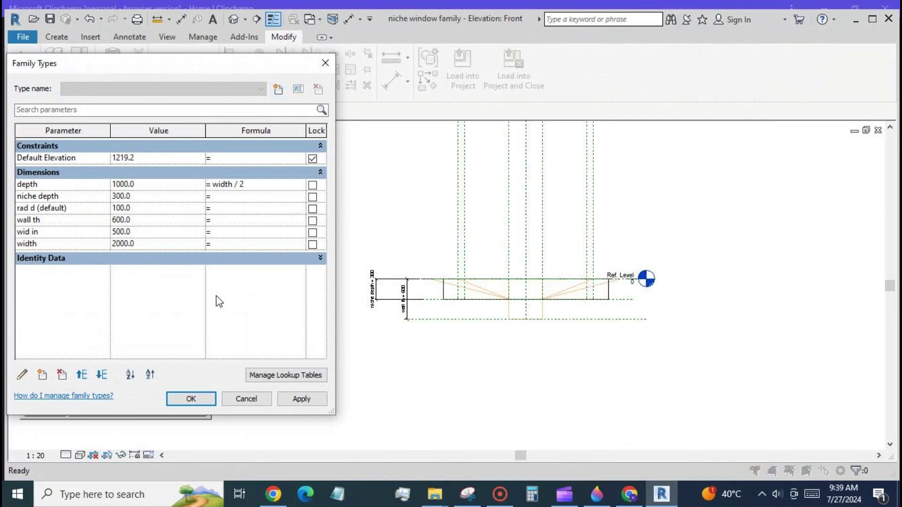
click(42, 375)
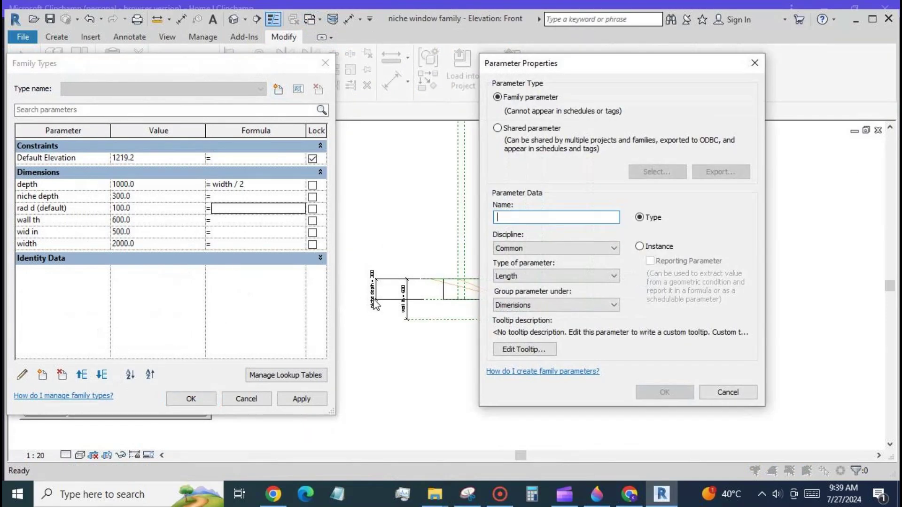
text(rd)
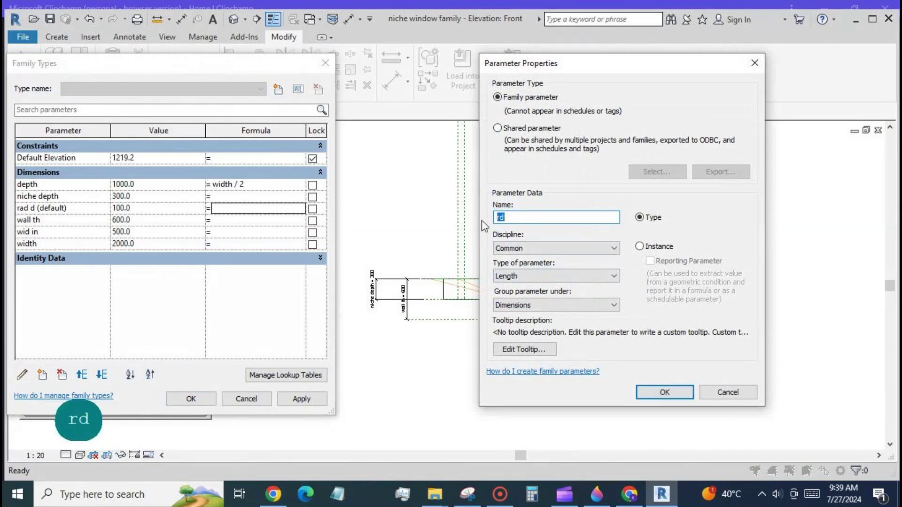
text(rad)
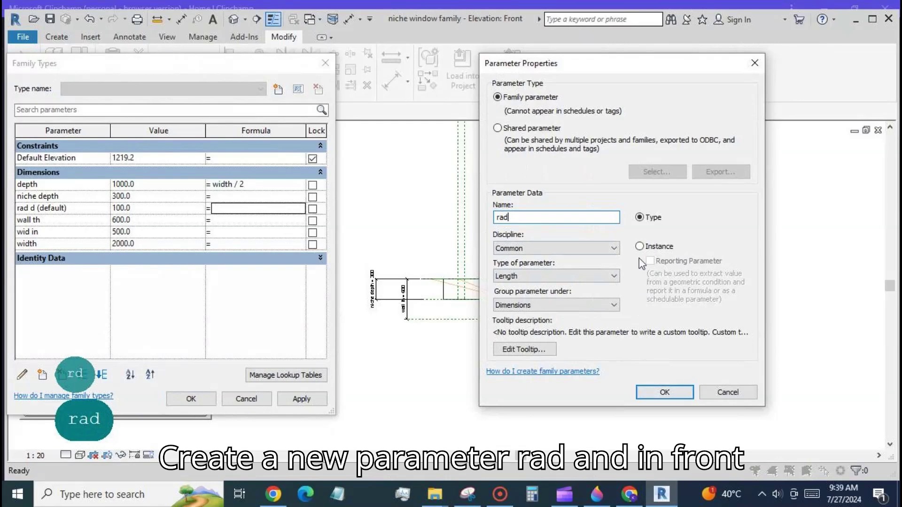
click(640, 247)
click(665, 393)
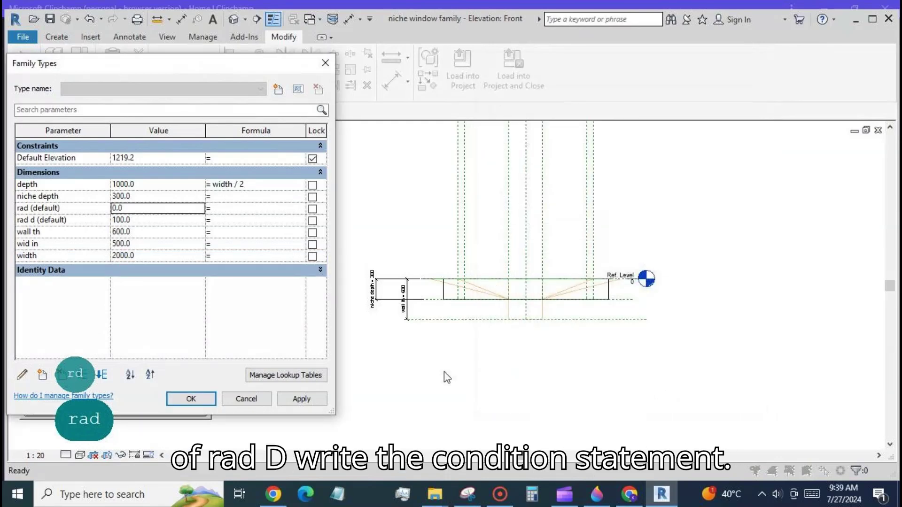
- Set rad to 12 and give rad d the formula if(rad<1,1,rad), then apply and close
click(145, 211)
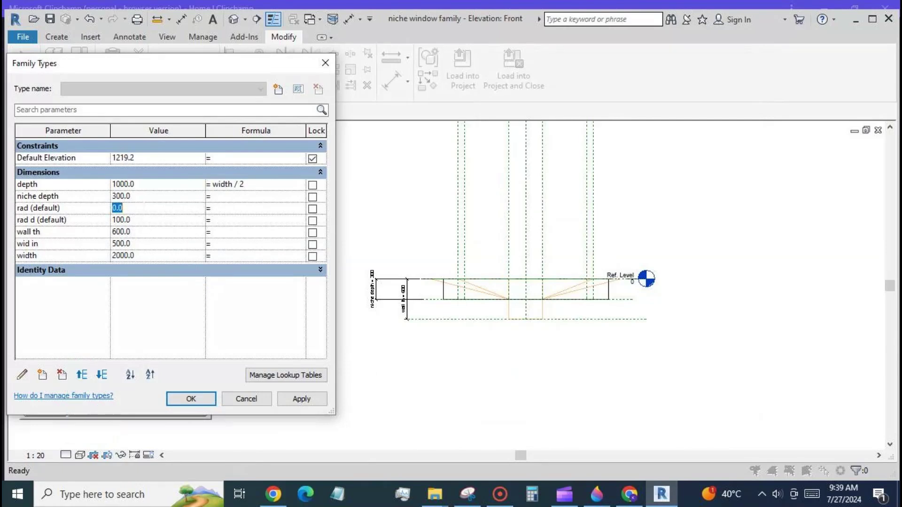
text(12)
click(222, 224)
text(if)
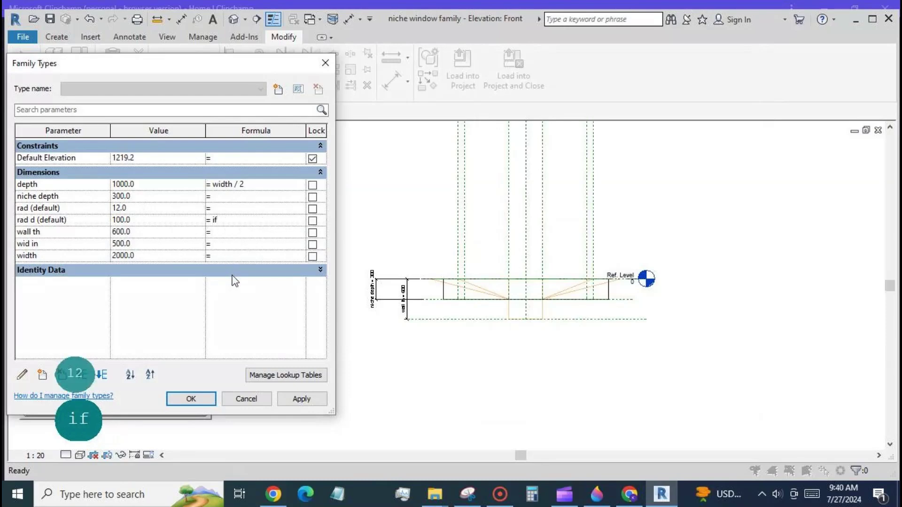
text((rad)
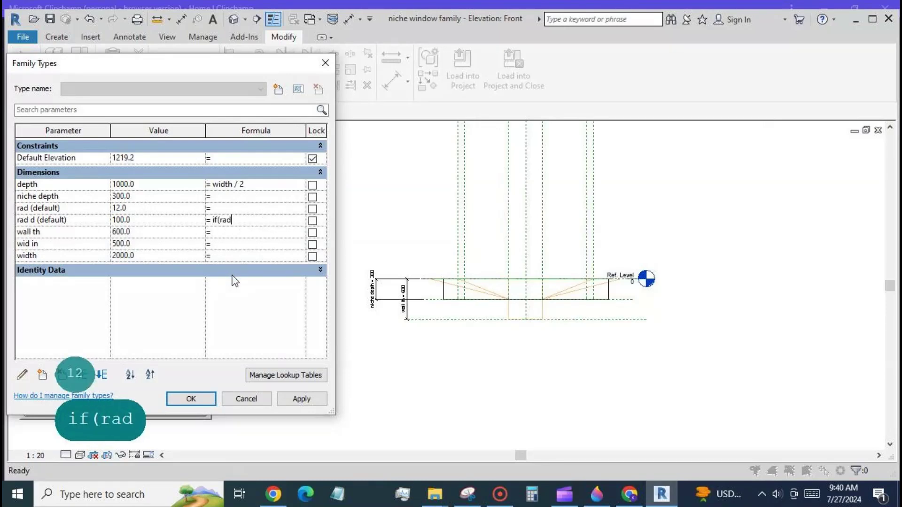
text(<)
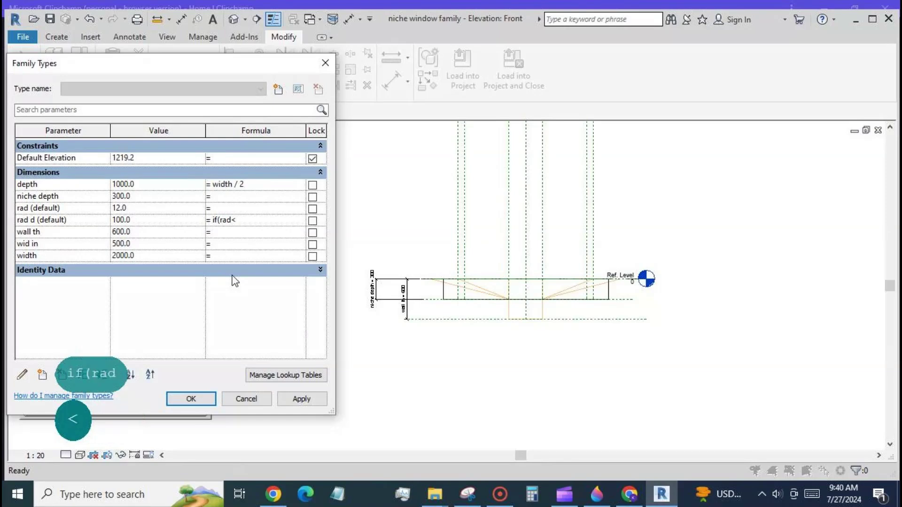
text(1)
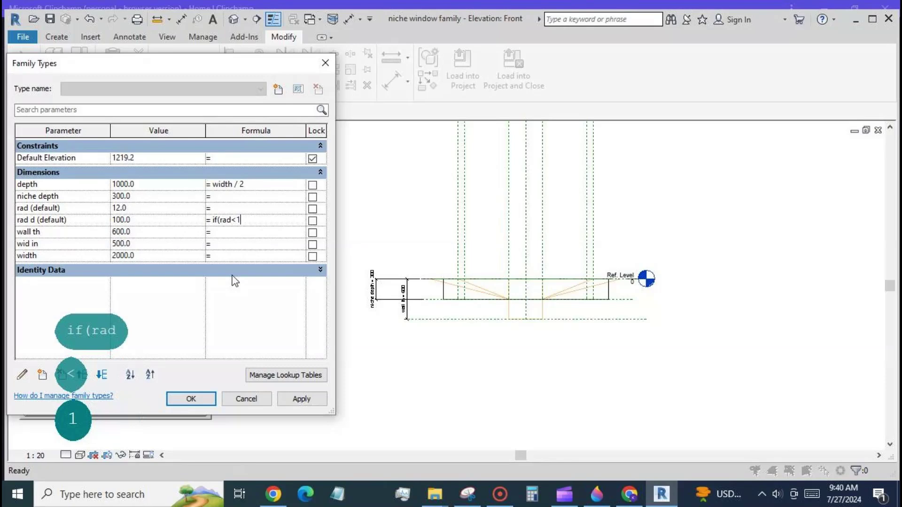
text(,1,)
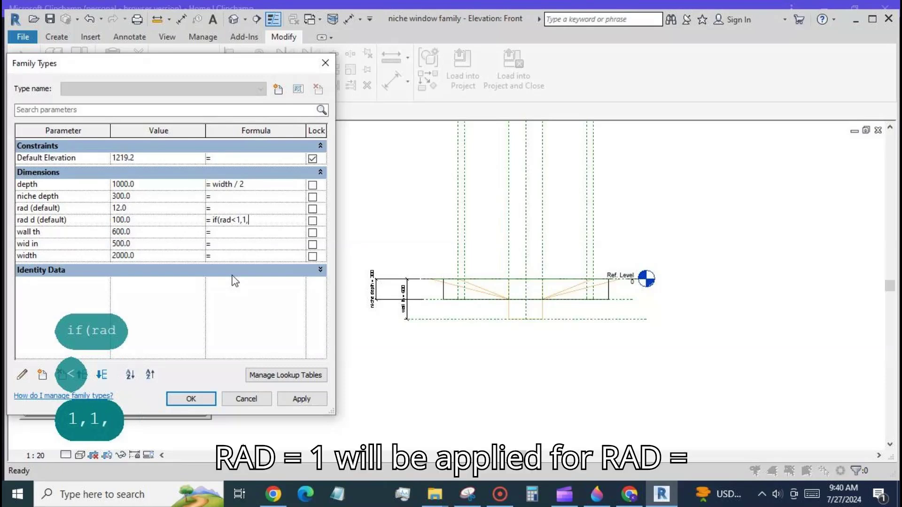
text(rad))
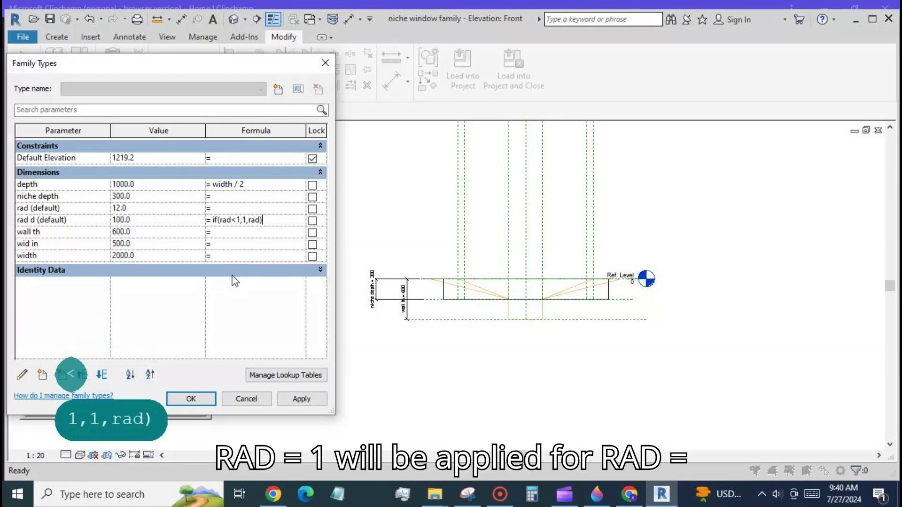
click(299, 399)
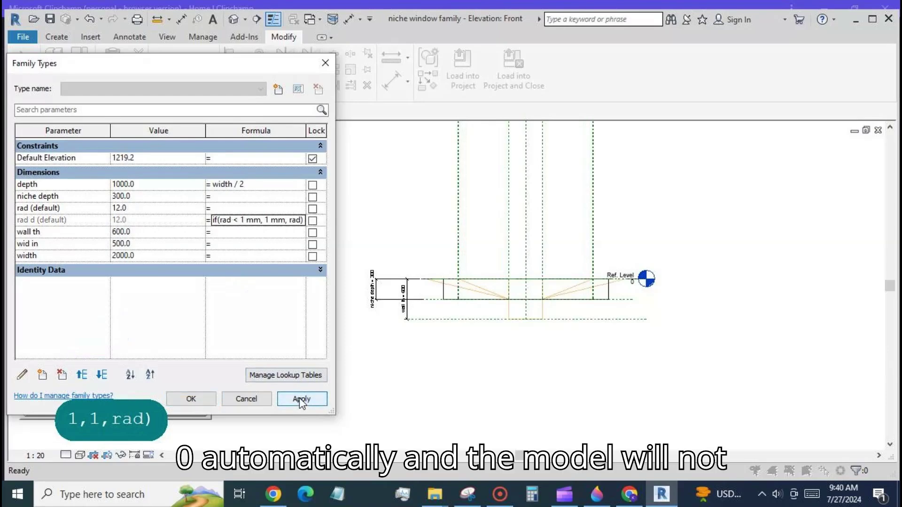
click(211, 400)
- Load the niche family into Project8, overwriting the existing version
click(463, 71)
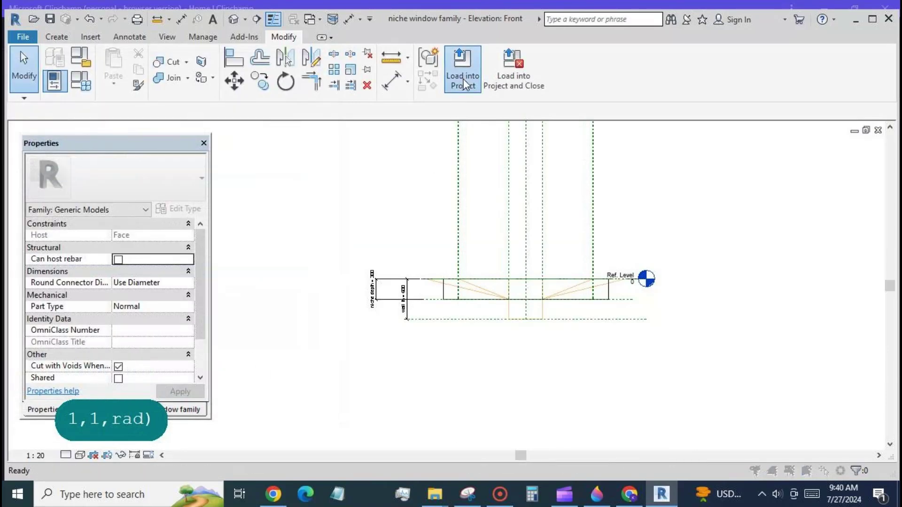
click(568, 348)
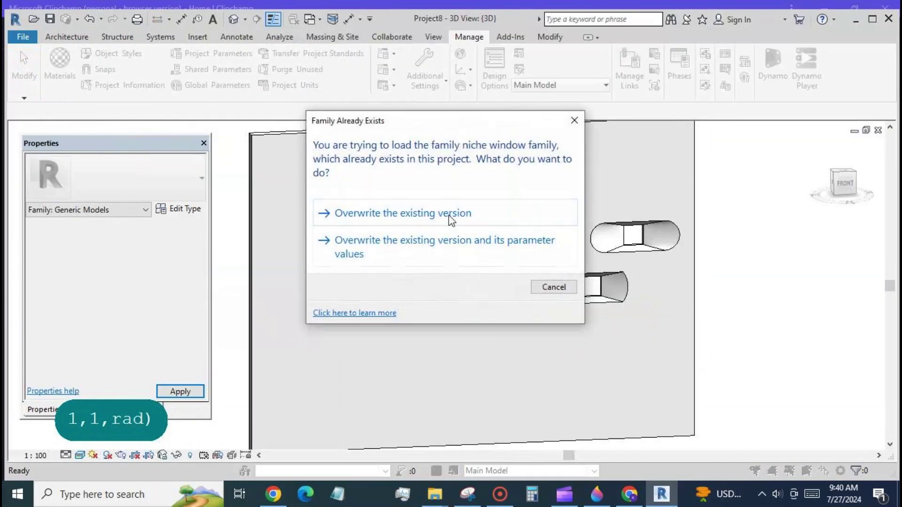
click(449, 216)
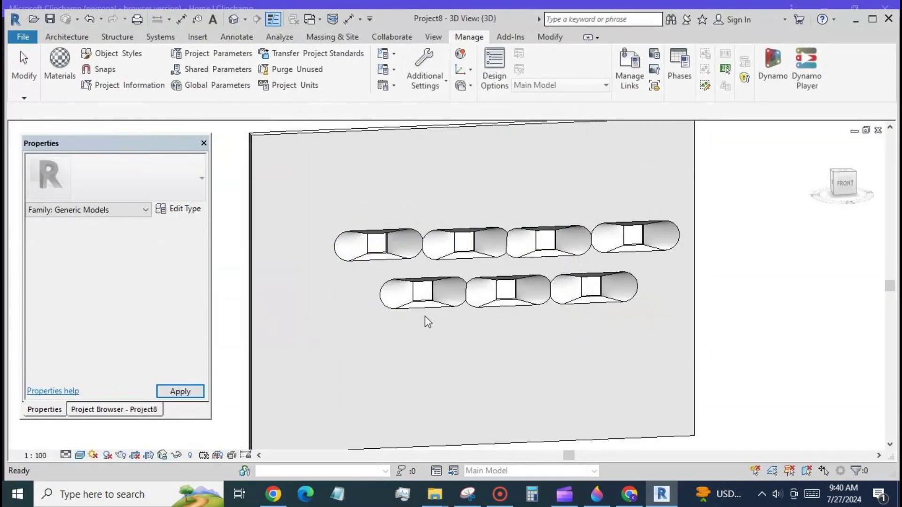
- Set rad to 1000 on the first niche window in the upper row
click(362, 261)
click(141, 271)
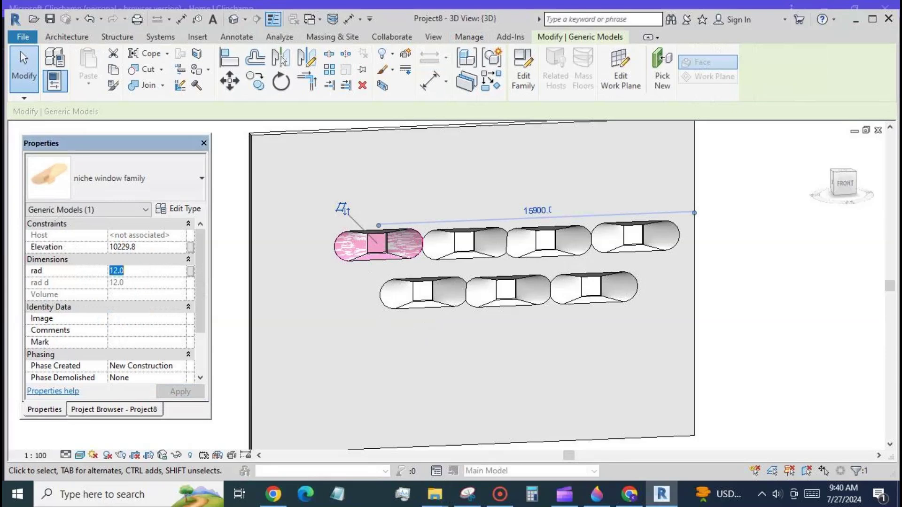
text(1000)
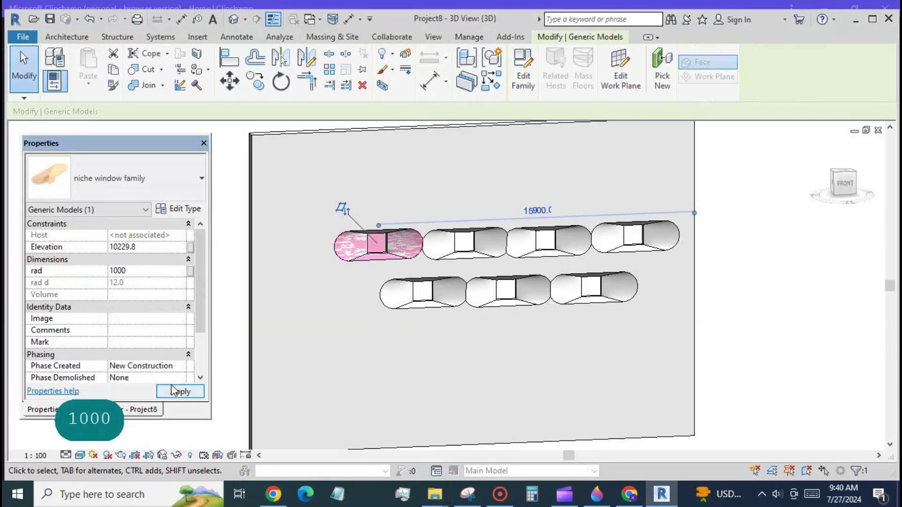
click(172, 391)
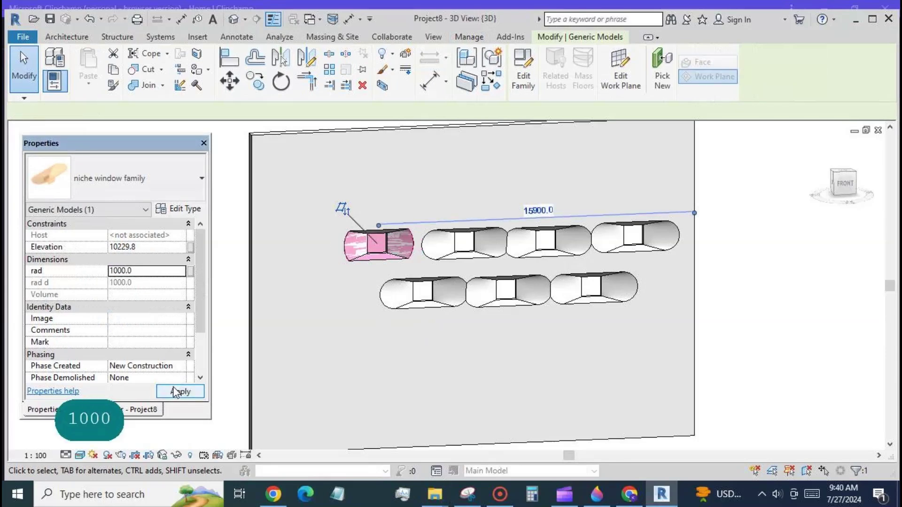
- Set rad to 0 on the lower-left niche, then slide a niche leftward along the wall
click(407, 287)
click(154, 272)
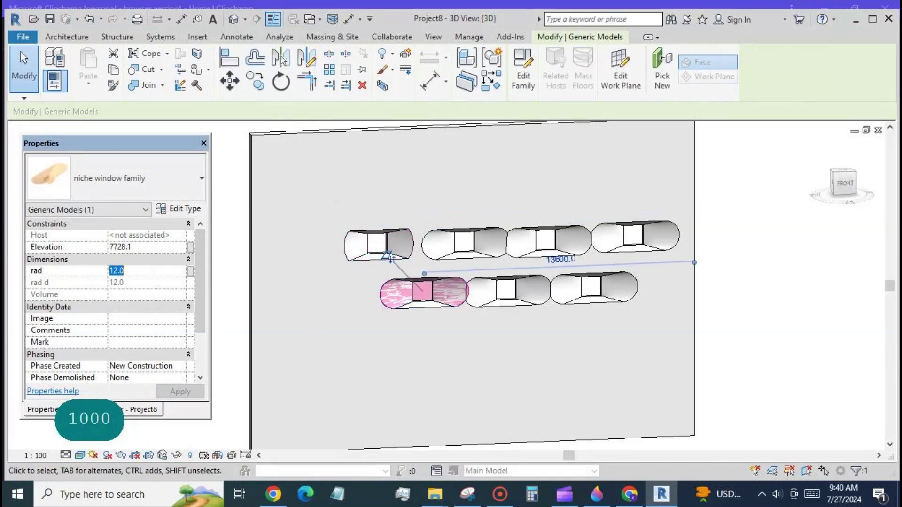
text(0)
click(172, 390)
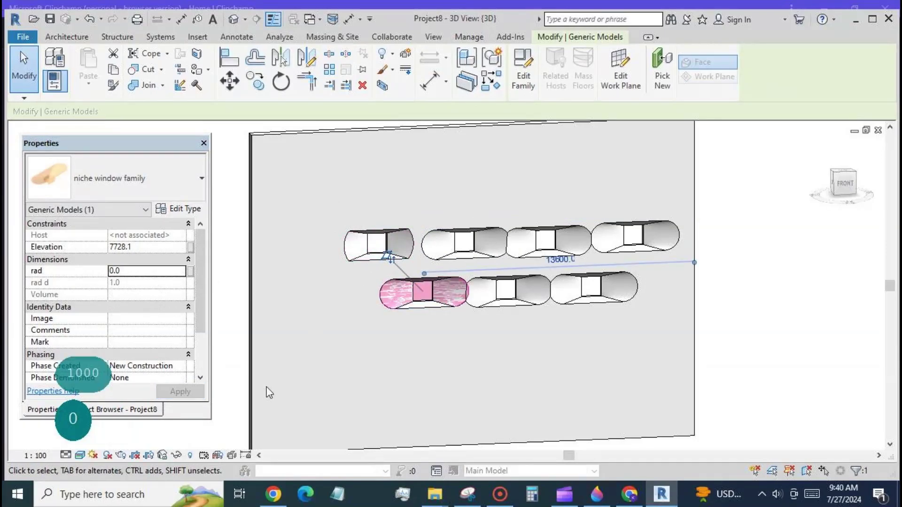
key(Escape)
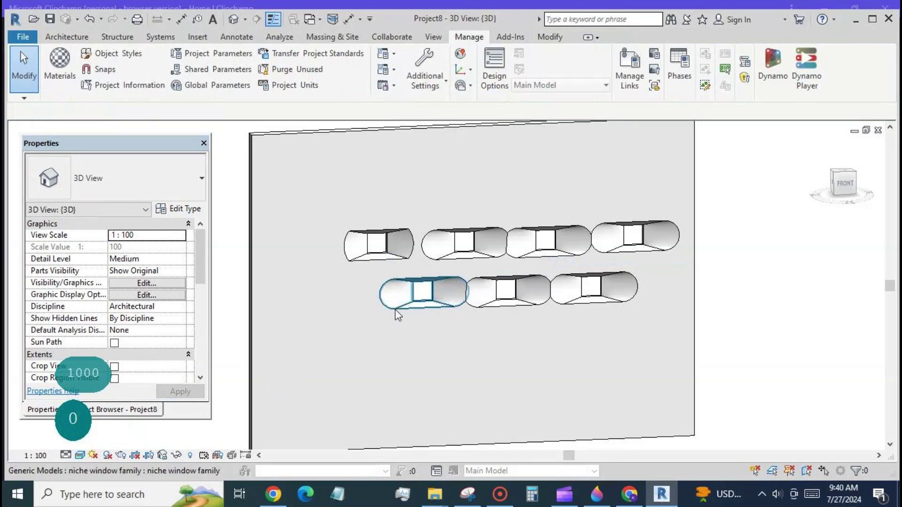
drag(392, 301, 333, 307)
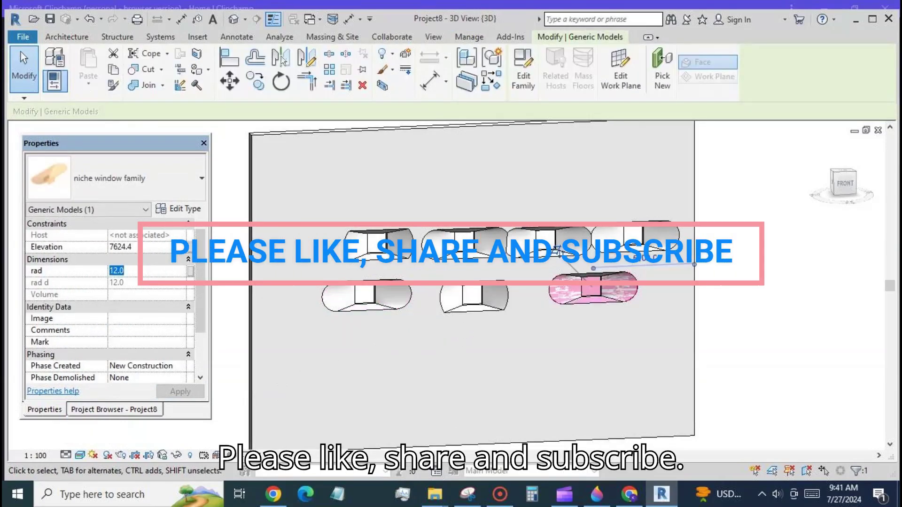